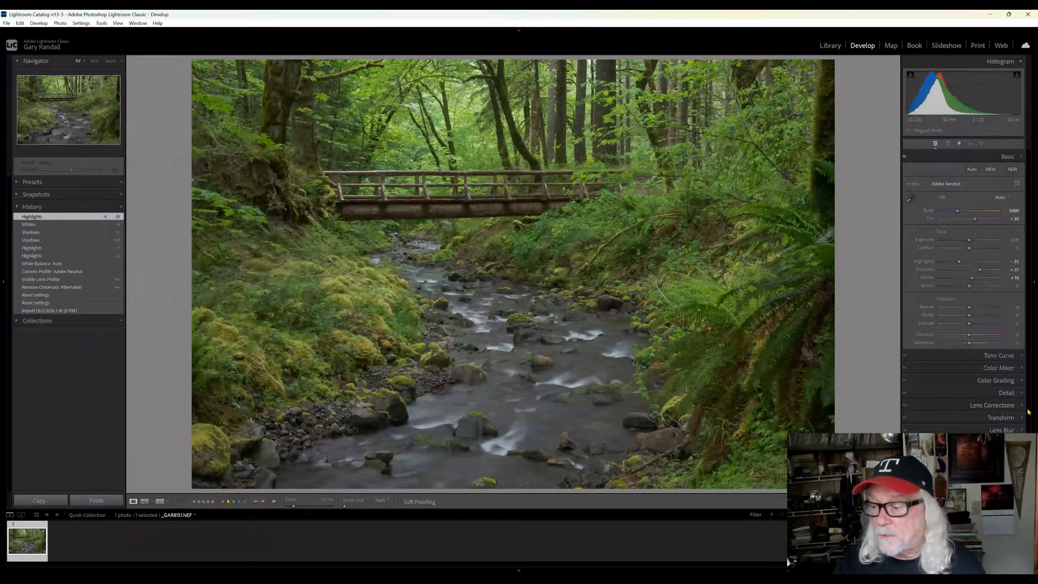
Turn off the lens profile corrections after comparing the photo with and without them, and inspect the treetops above the bridge up close
{"action": "left_click", "coordinate": [993, 405]}
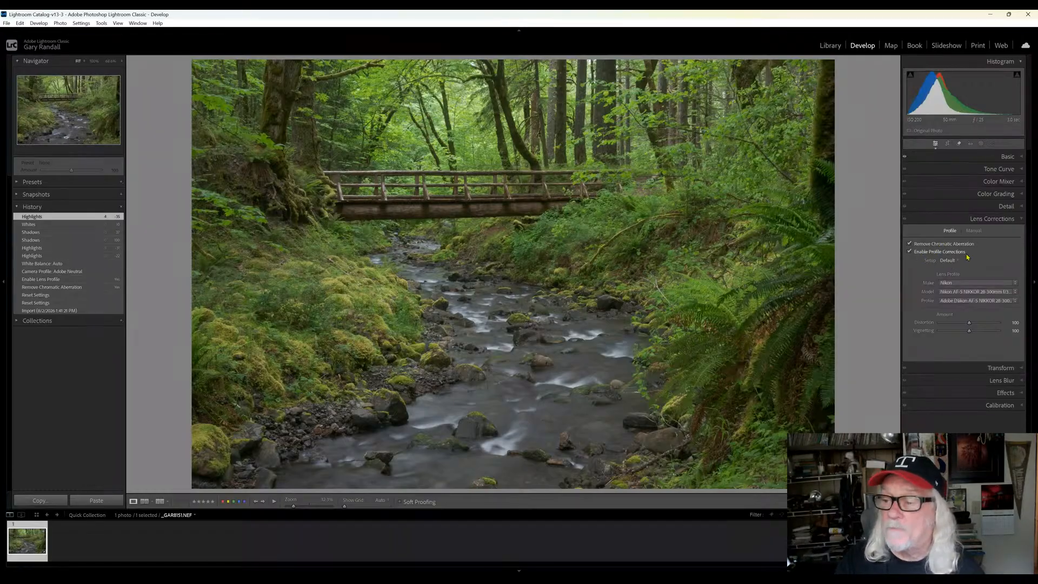
{"action": "left_click", "coordinate": [910, 251]}
{"action": "left_click", "coordinate": [910, 252]}
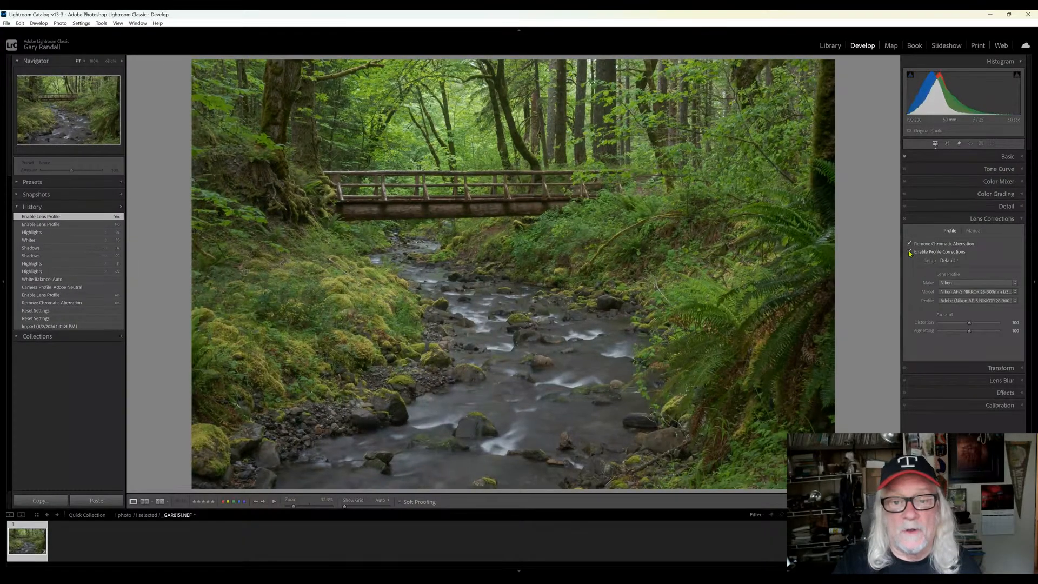
{"action": "left_click", "coordinate": [909, 252]}
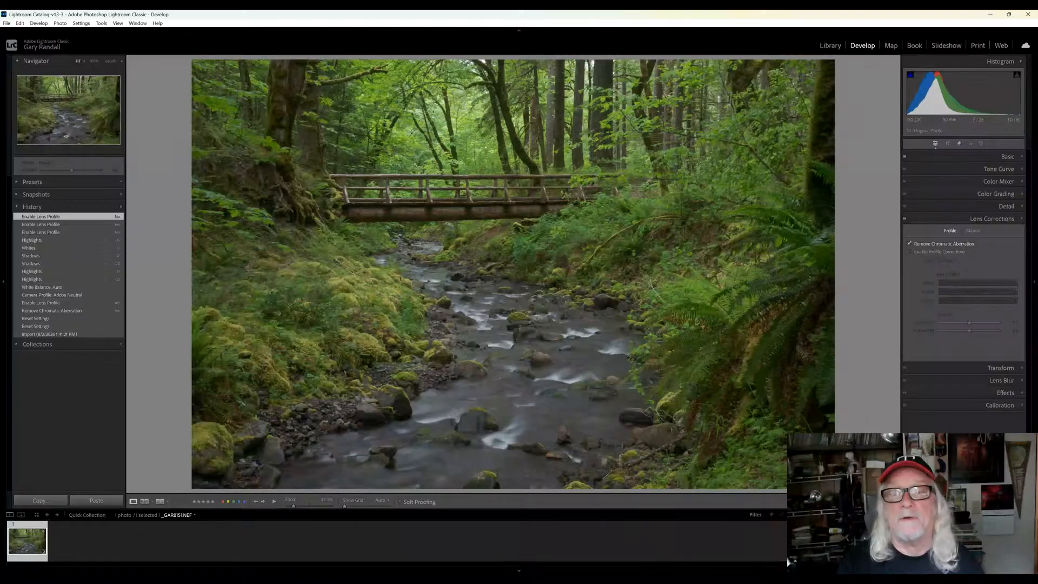
{"action": "key", "text": "z"}
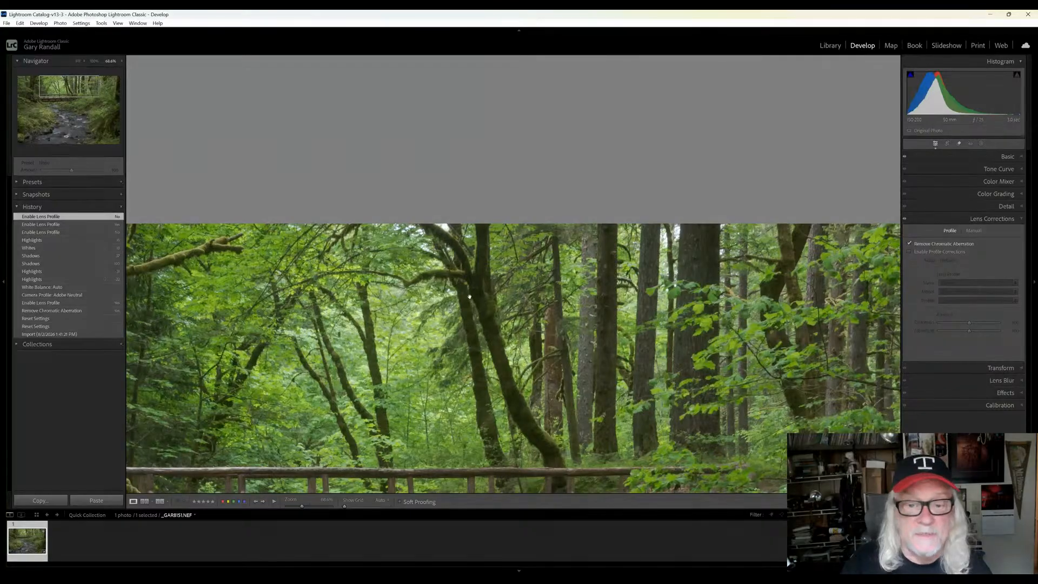
{"action": "key", "text": "z"}
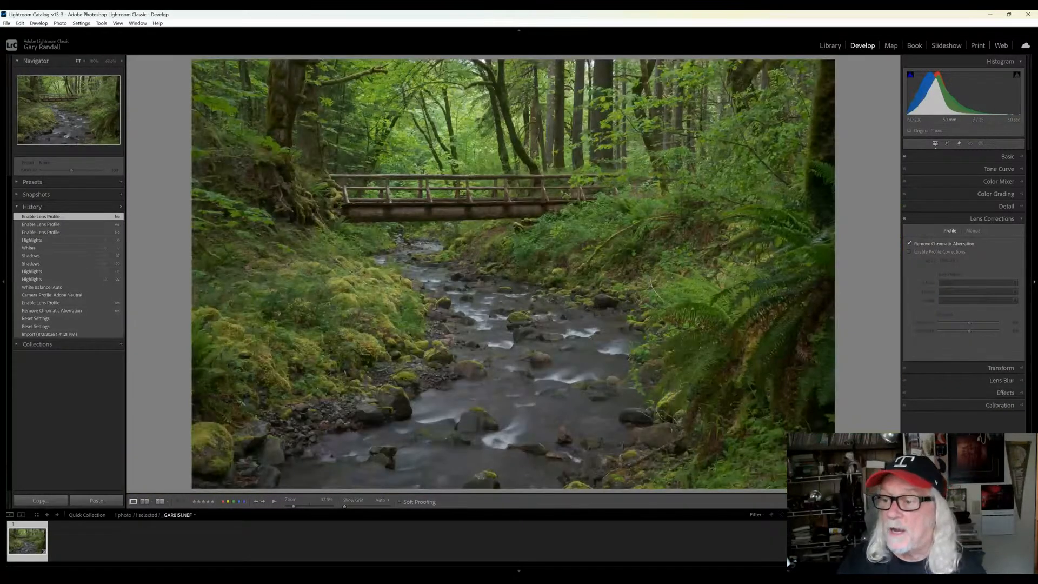
Compare the whole photo with lens profile corrections on and off again, ending with them off
{"action": "left_click", "coordinate": [910, 252]}
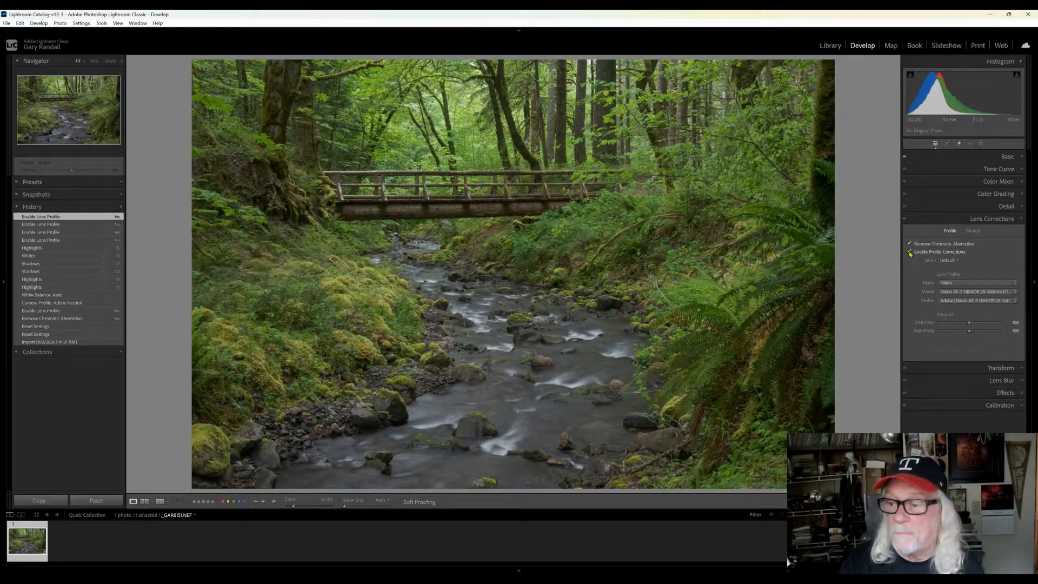
{"action": "left_click", "coordinate": [910, 252]}
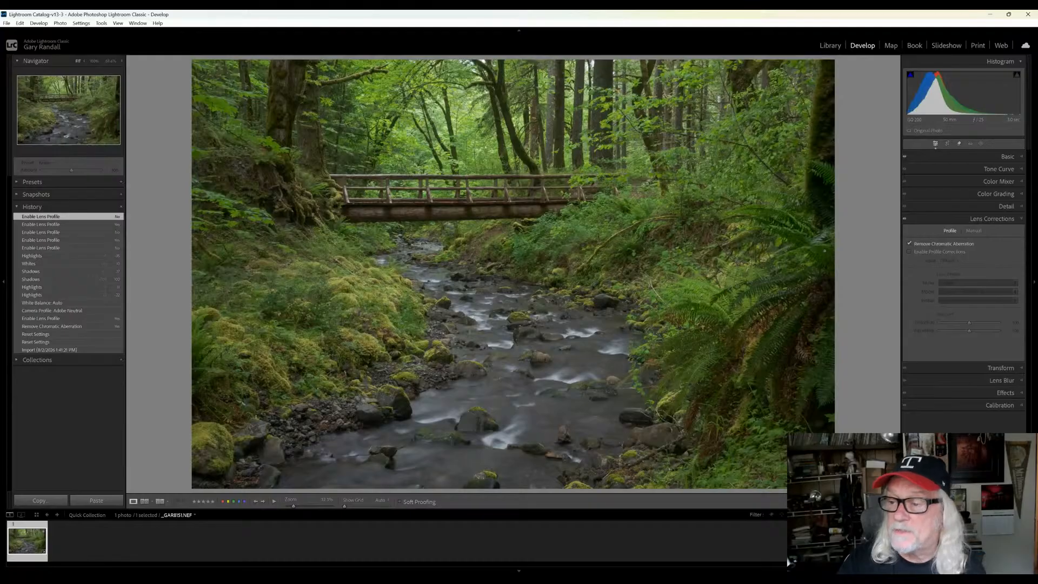
{"action": "left_click", "coordinate": [910, 251]}
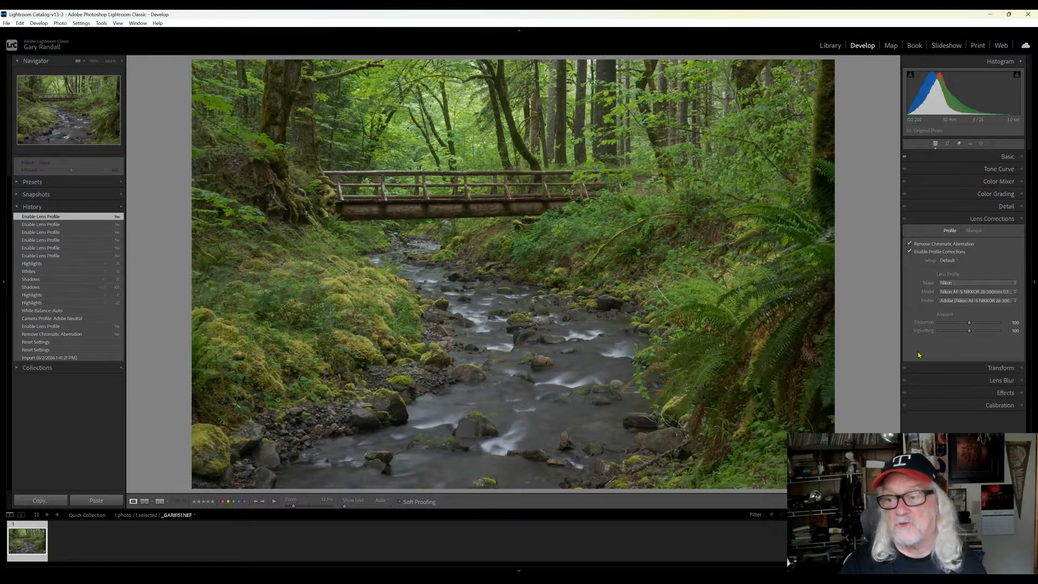
{"action": "left_click", "coordinate": [909, 252]}
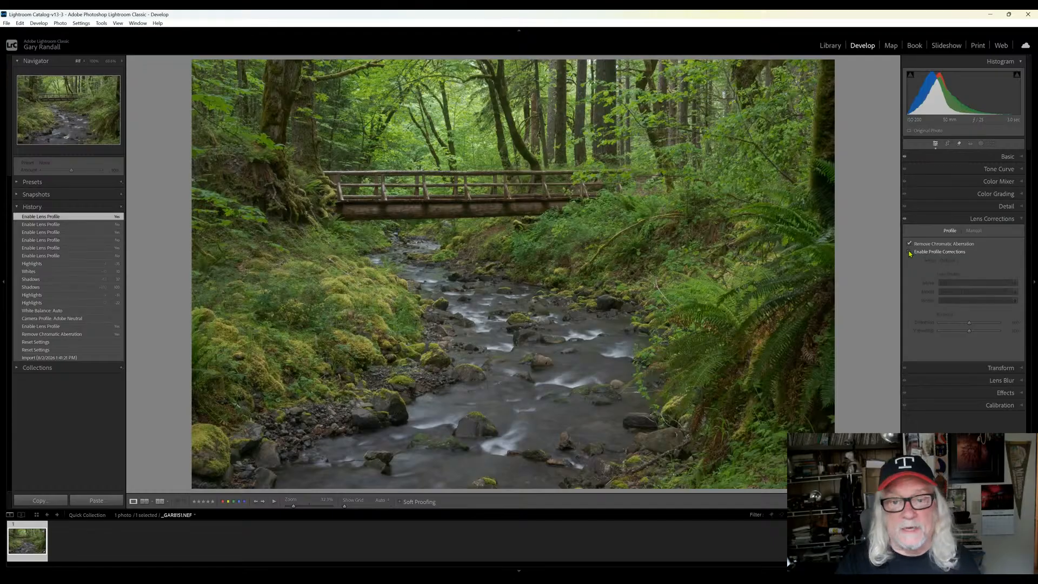
{"action": "left_click", "coordinate": [910, 253]}
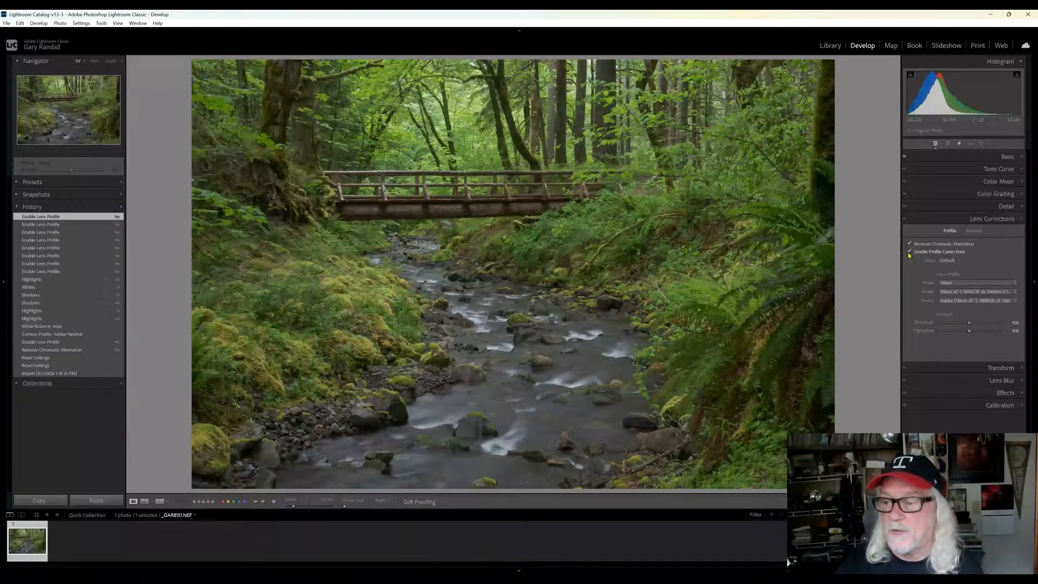
{"action": "left_click", "coordinate": [910, 252]}
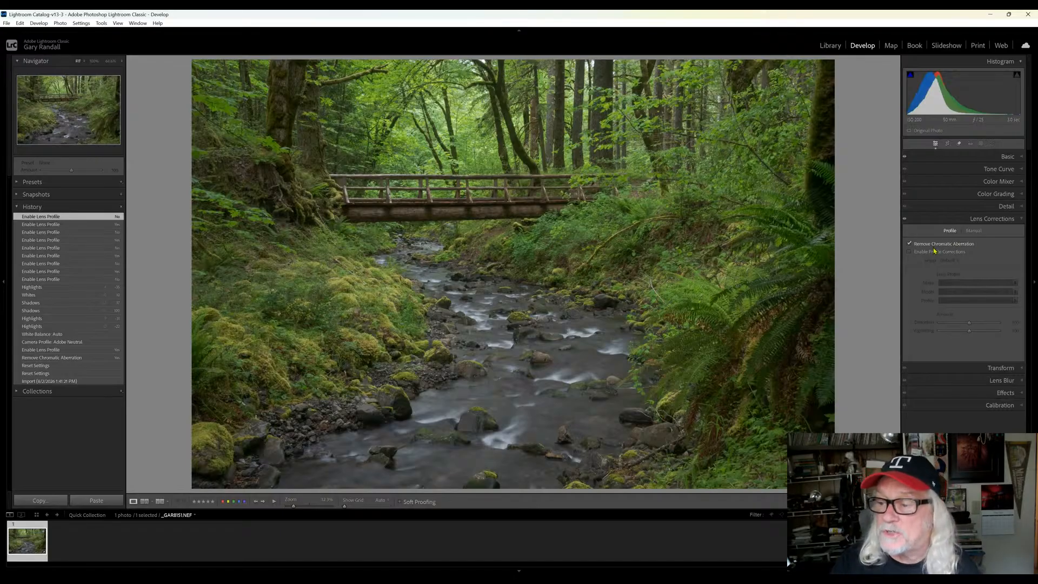
{"action": "left_click", "coordinate": [1020, 218]}
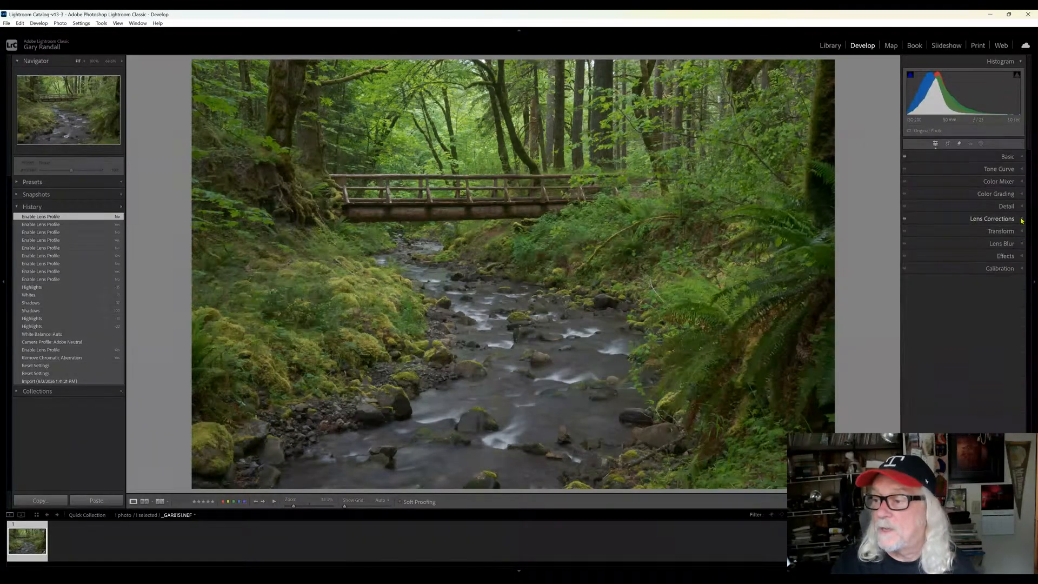
Compare the Adobe Portrait, Adobe Landscape and Adobe Color profiles on the photo, ending on Adobe Neutral
{"action": "left_click", "coordinate": [1021, 158]}
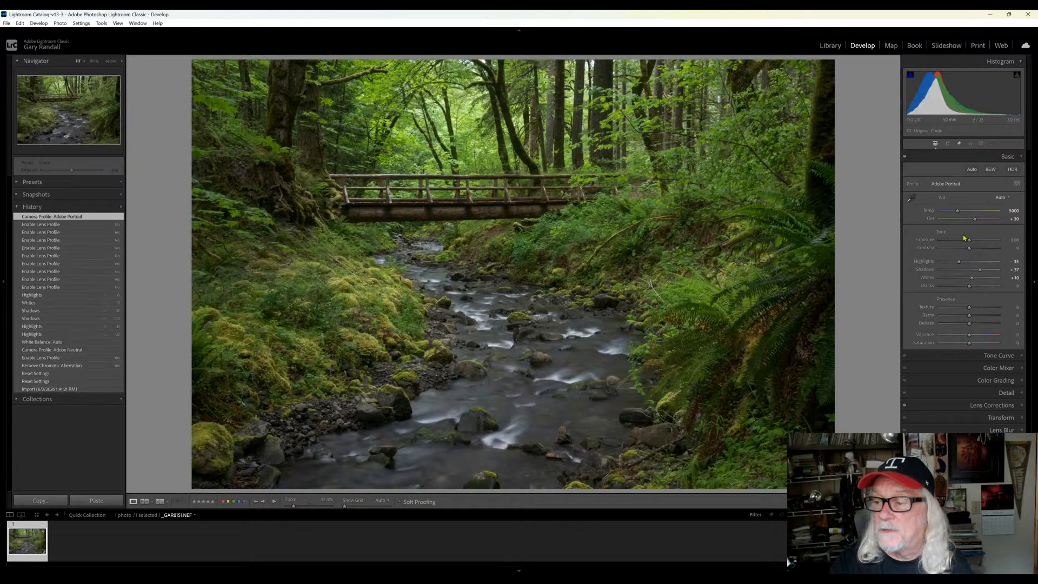
{"action": "key", "text": "Up"}
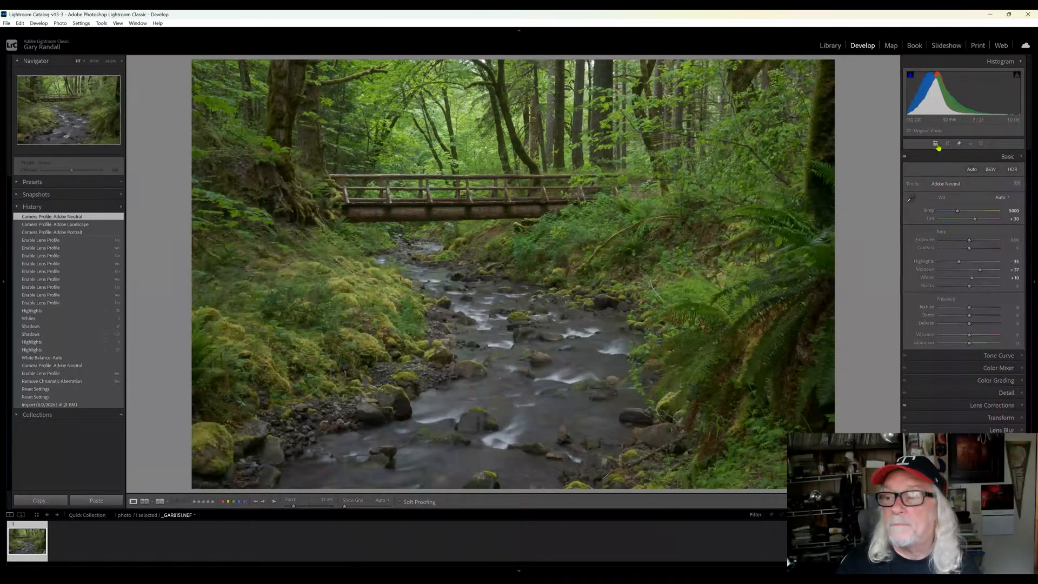
{"action": "left_click", "coordinate": [937, 184]}
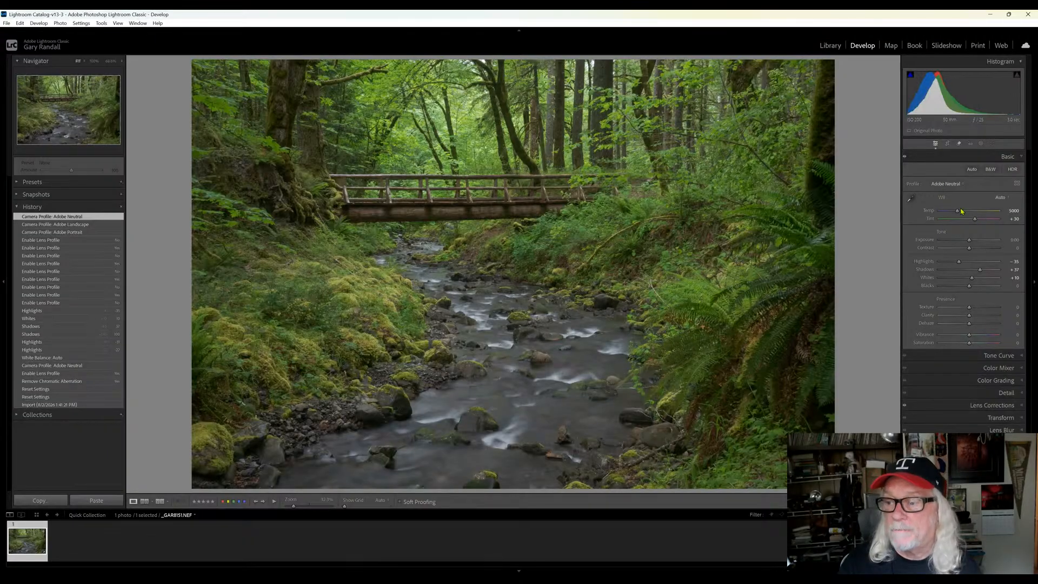
{"action": "left_click", "coordinate": [952, 189]}
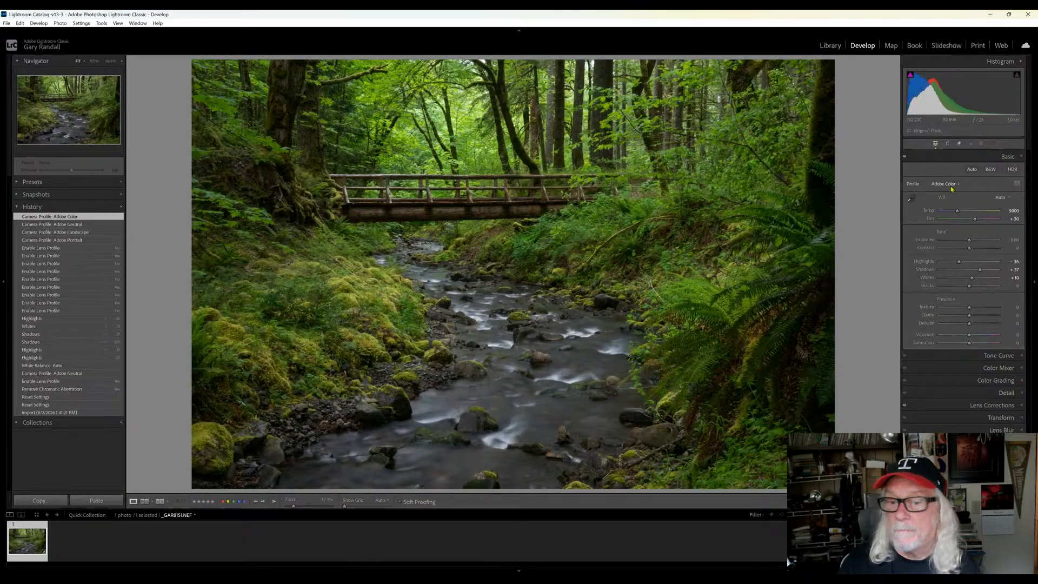
{"action": "left_click", "coordinate": [952, 228]}
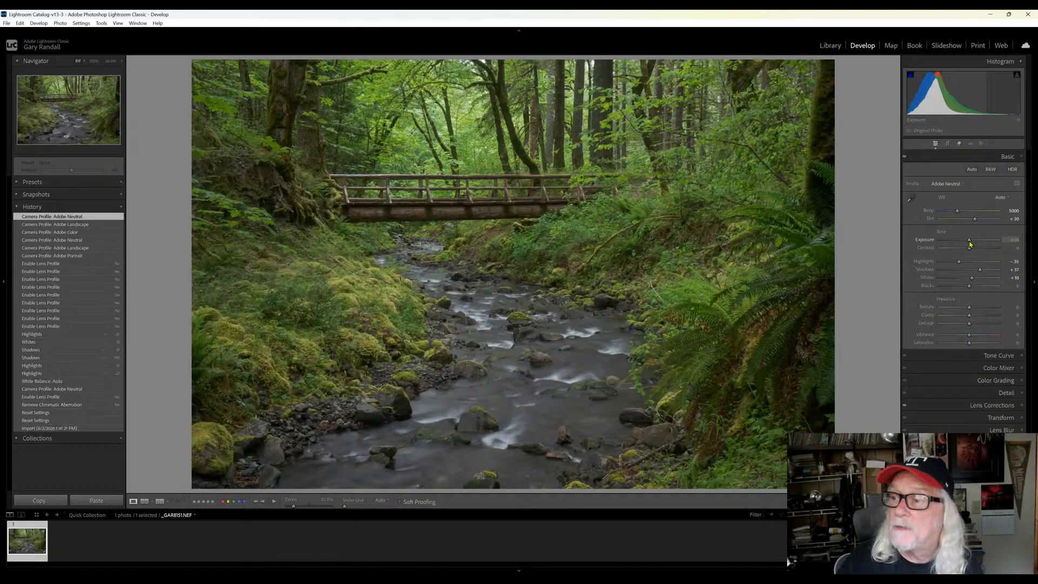
Raise the photo's Exposure to +0.35 and inspect the bridge and the bright foliage above it up close
{"action": "left_click_drag", "start_coordinate": [970, 245], "coordinate": [971, 244]}
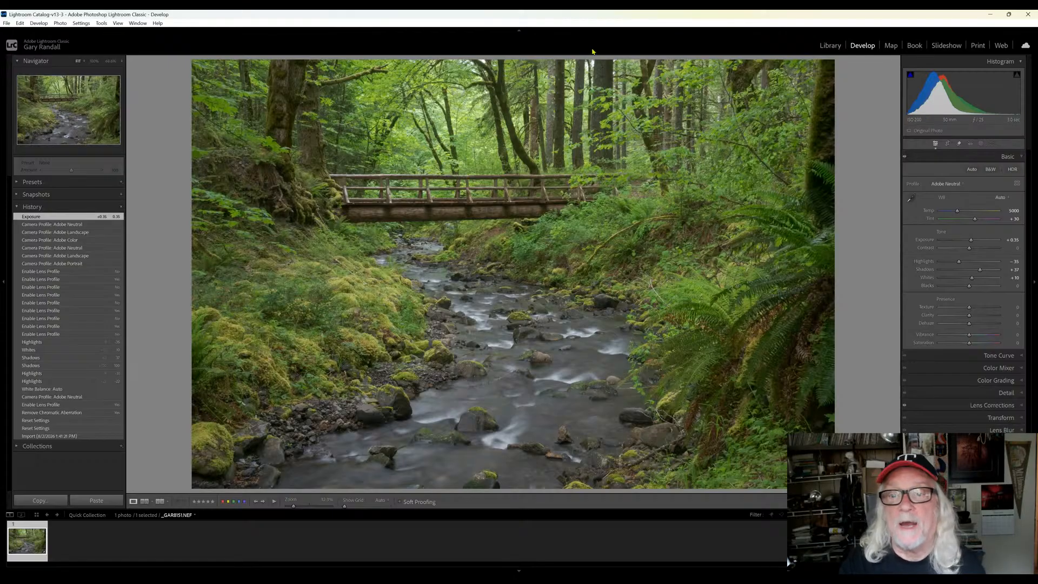
{"action": "left_click", "coordinate": [464, 103]}
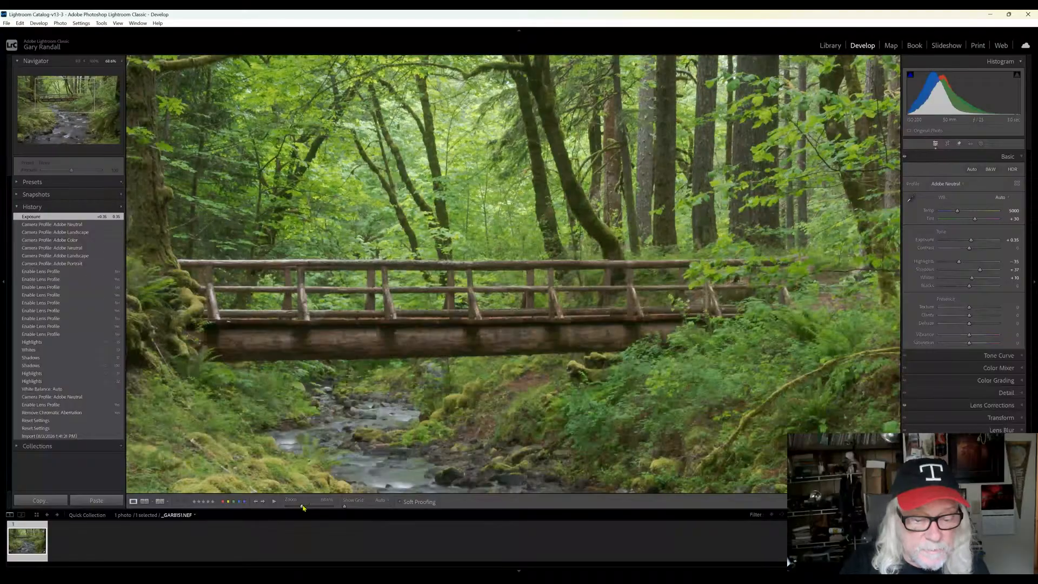
{"action": "left_click_drag", "start_coordinate": [303, 505], "coordinate": [307, 510]}
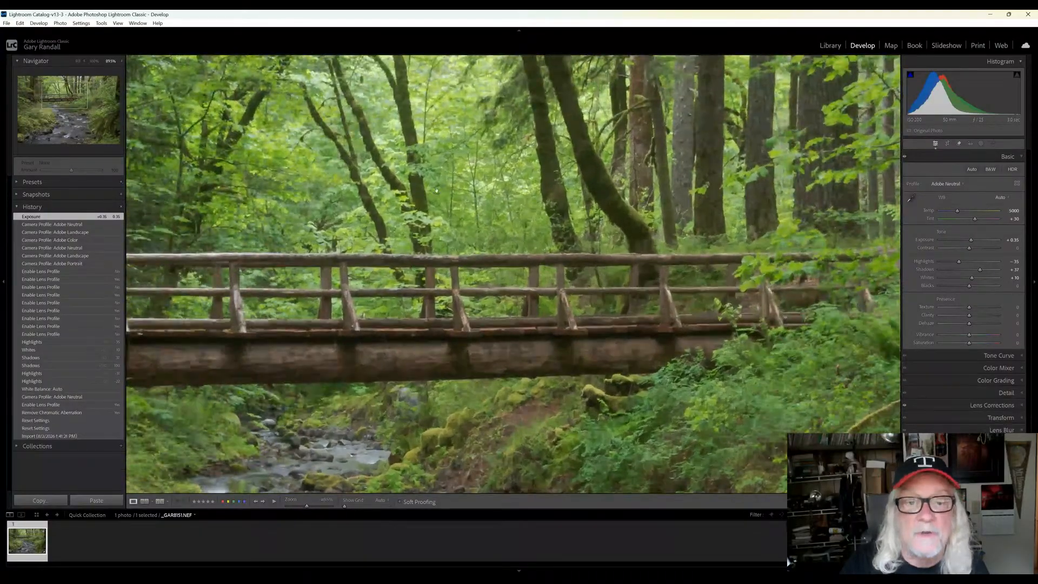
{"action": "left_click_drag", "start_coordinate": [465, 119], "coordinate": [518, 263]}
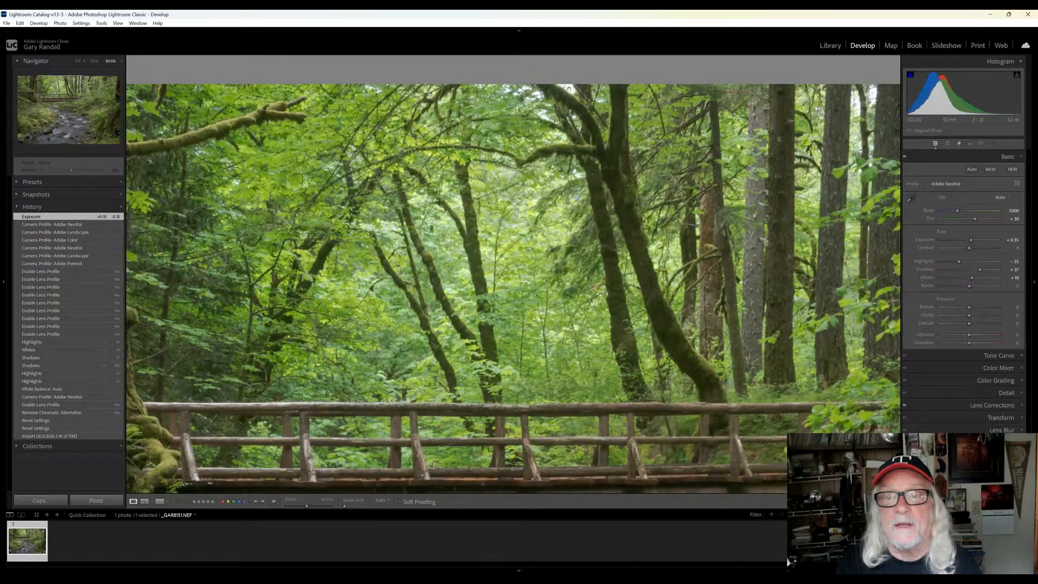
{"action": "left_click", "coordinate": [521, 239]}
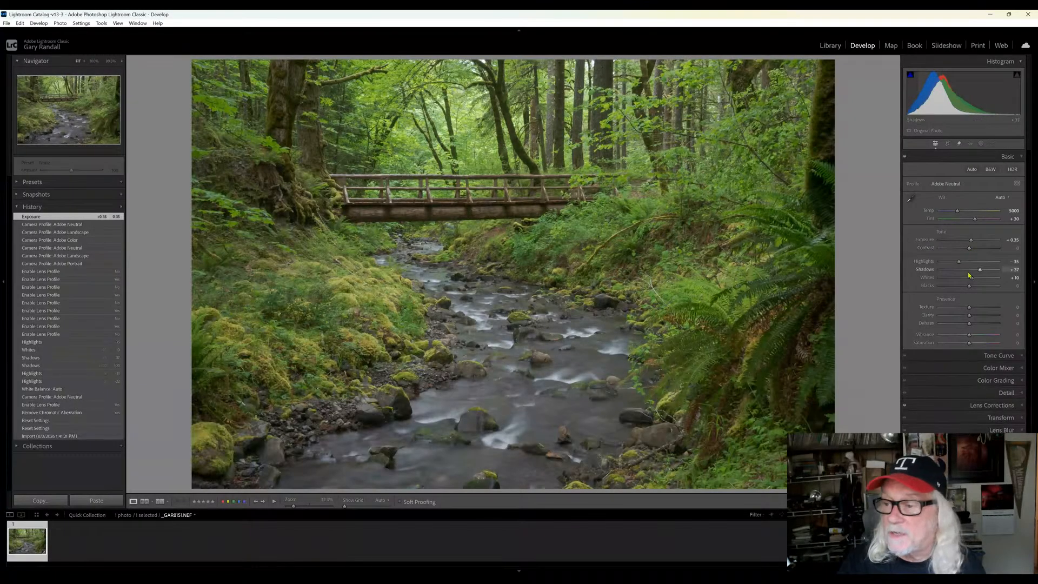
Reset Highlights and Shadows to zero and lower Highlights to -51 while judging the bright foliage up close
{"action": "double_click", "coordinate": [926, 262]}
{"action": "double_click", "coordinate": [925, 269]}
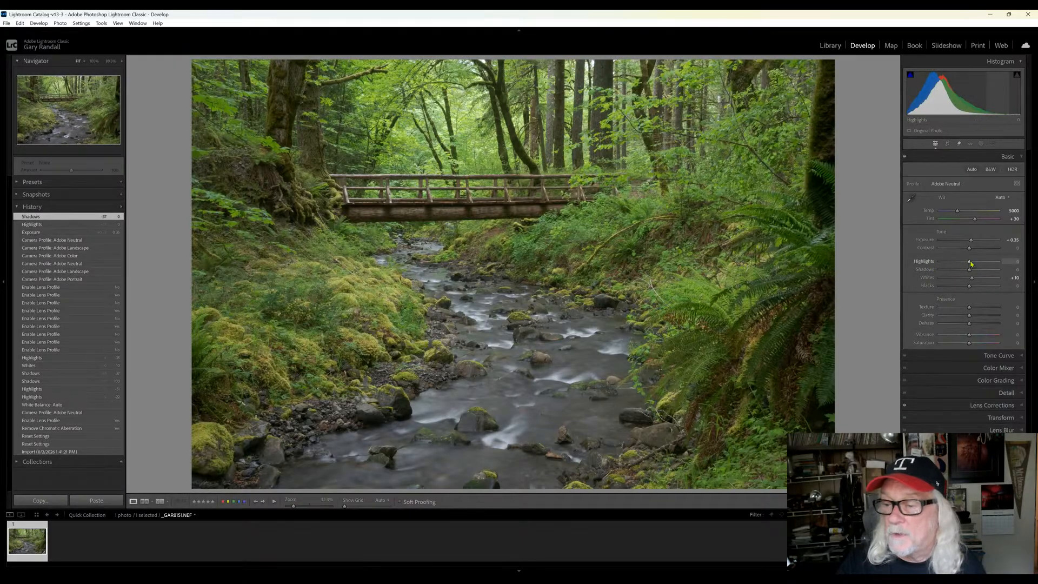
{"action": "left_click_drag", "start_coordinate": [971, 263], "coordinate": [966, 262]}
{"action": "left_click", "coordinate": [522, 255]}
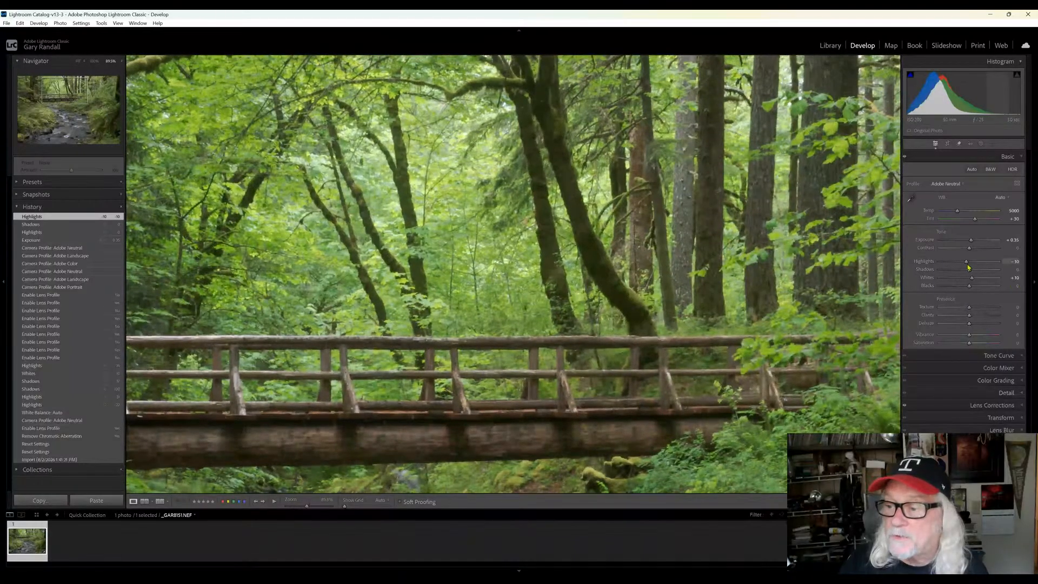
{"action": "left_click_drag", "start_coordinate": [968, 262], "coordinate": [954, 267]}
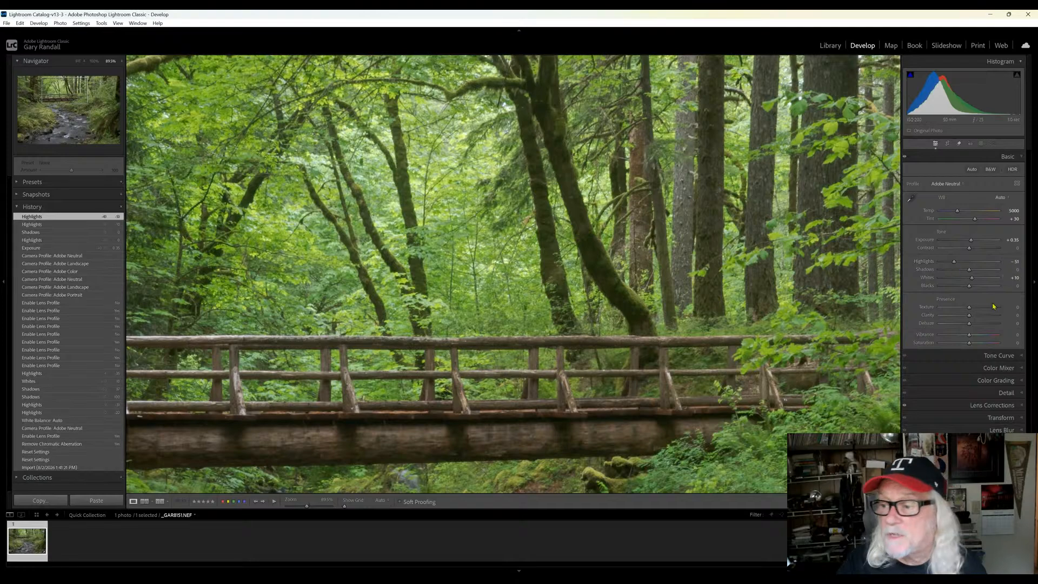
Raise Shadows to +100, checking the dark areas around the mossy tree roots and the ferns up close
{"action": "left_click_drag", "start_coordinate": [631, 365], "coordinate": [815, 163]}
{"action": "left_click_drag", "start_coordinate": [334, 283], "coordinate": [650, 418]}
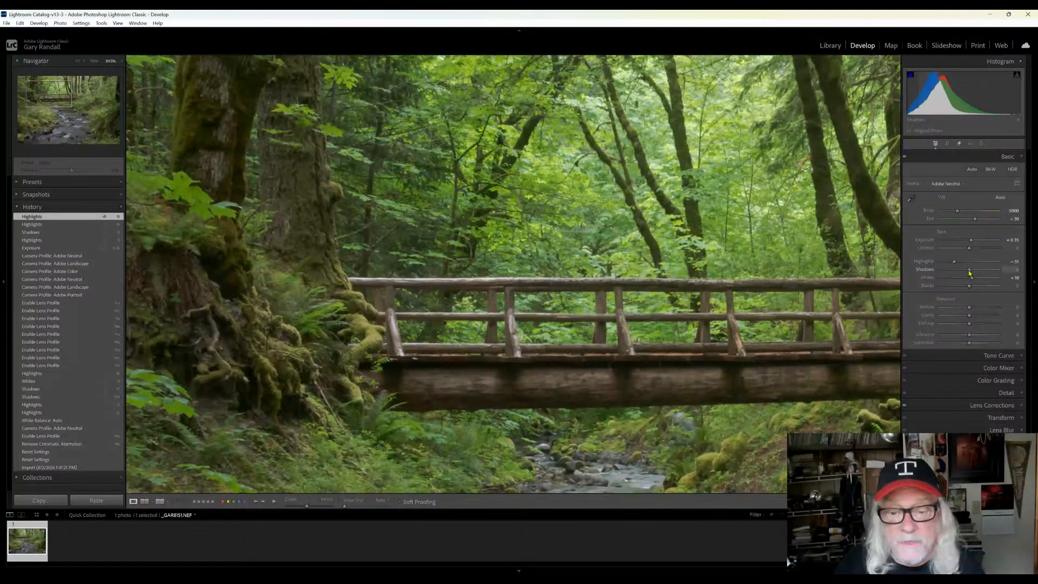
{"action": "left_click_drag", "start_coordinate": [970, 272], "coordinate": [983, 277]}
{"action": "left_click", "coordinate": [583, 370]}
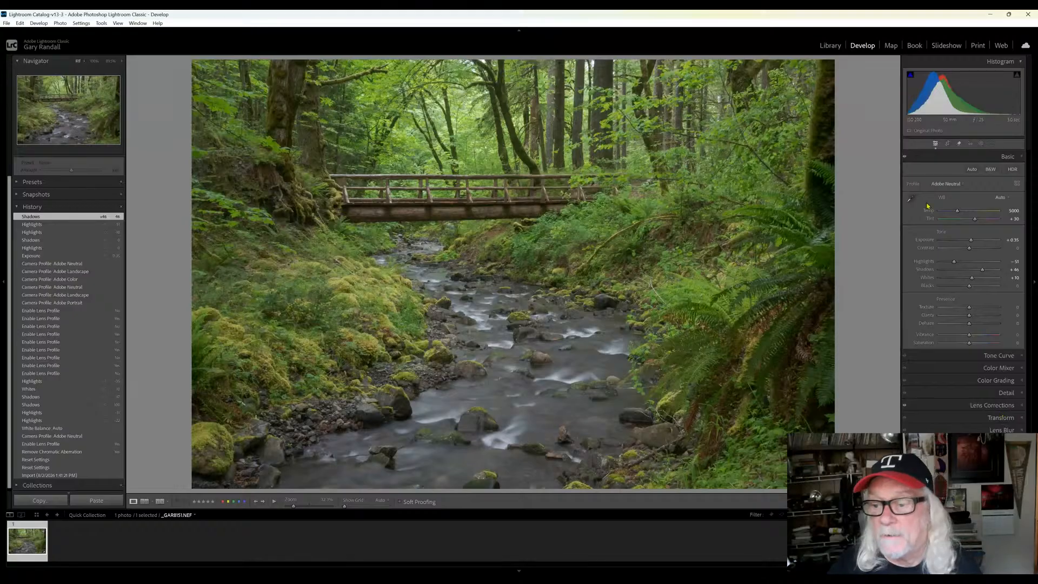
{"action": "left_click", "coordinate": [871, 200]}
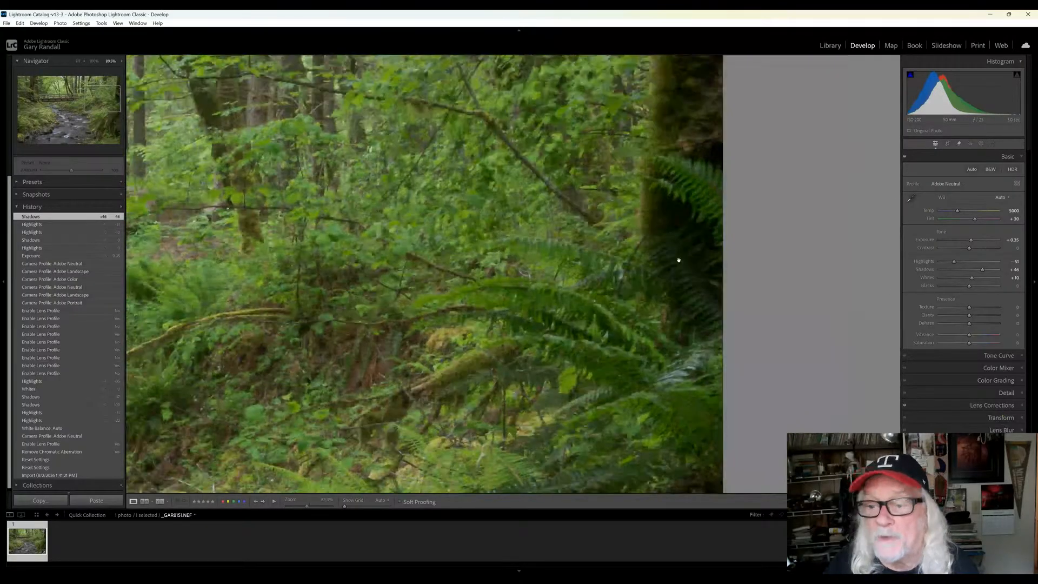
{"action": "left_click_drag", "start_coordinate": [983, 275], "coordinate": [1001, 289]}
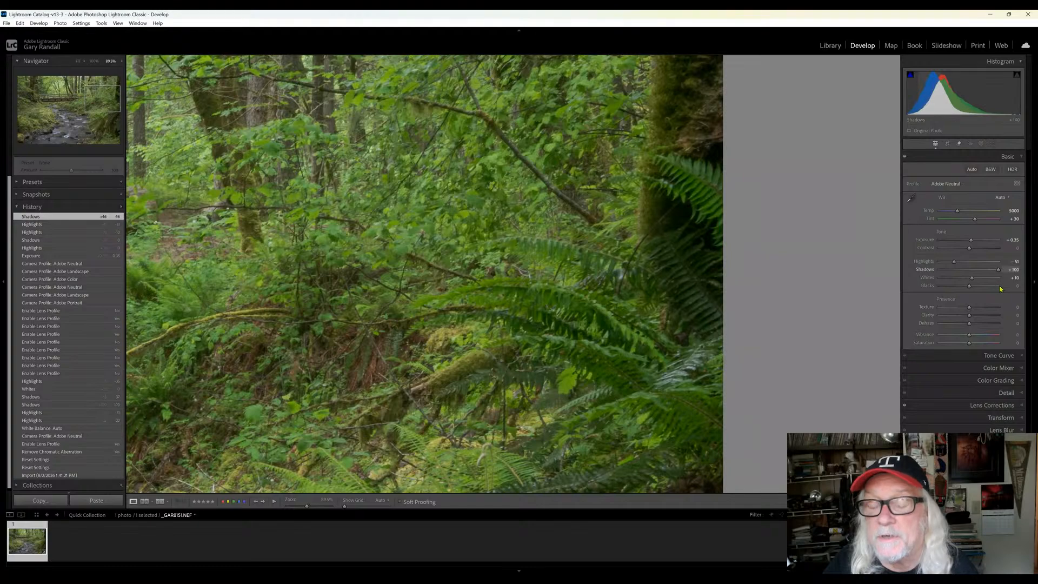
{"action": "left_click", "coordinate": [417, 270]}
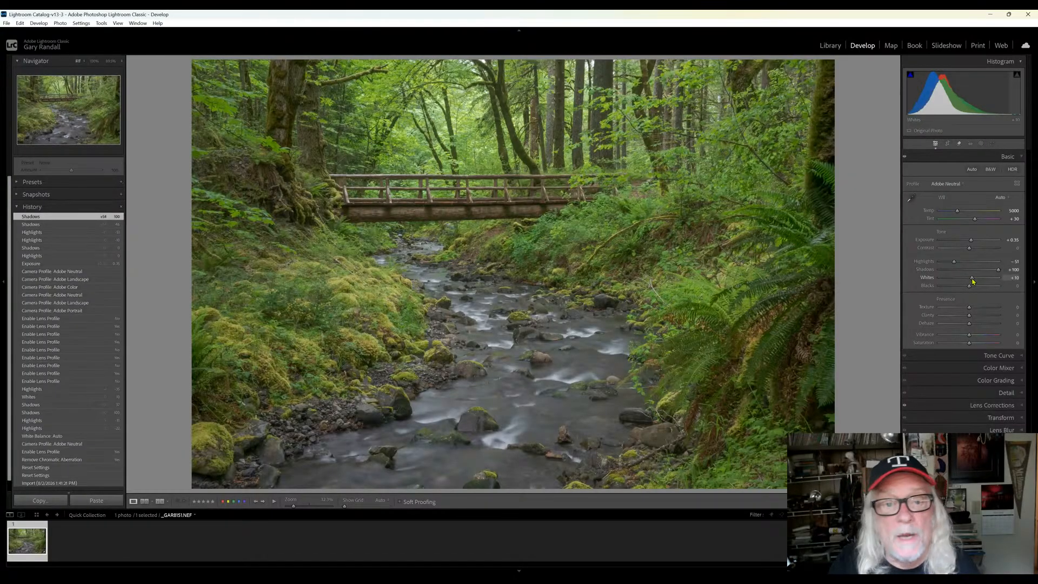
Lower Highlights to -82 and set Whites to +9, judging the foliage behind the bridge up close
{"action": "left_click_drag", "start_coordinate": [972, 280], "coordinate": [977, 279]}
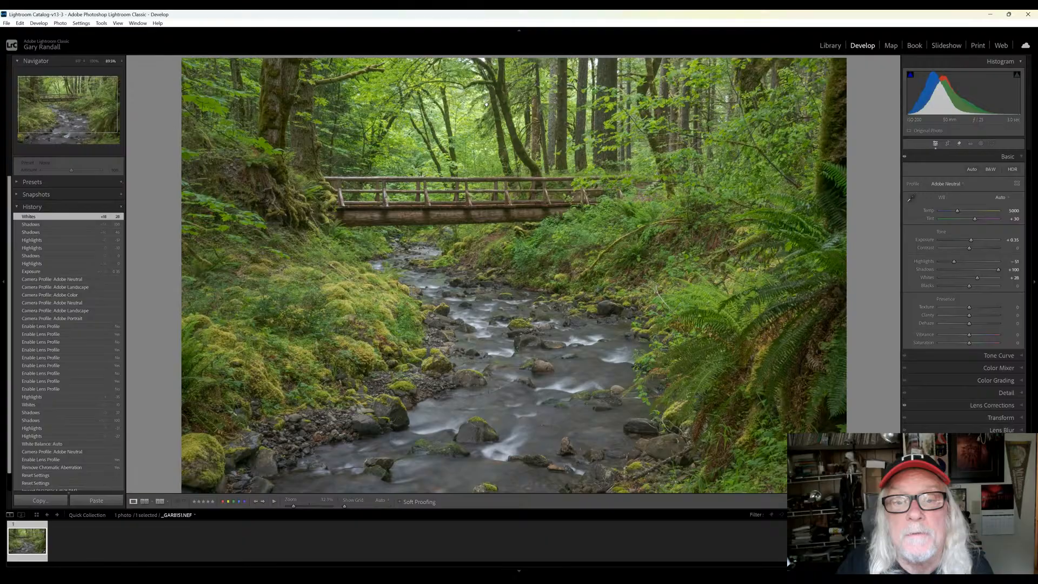
{"action": "left_click", "coordinate": [486, 104]}
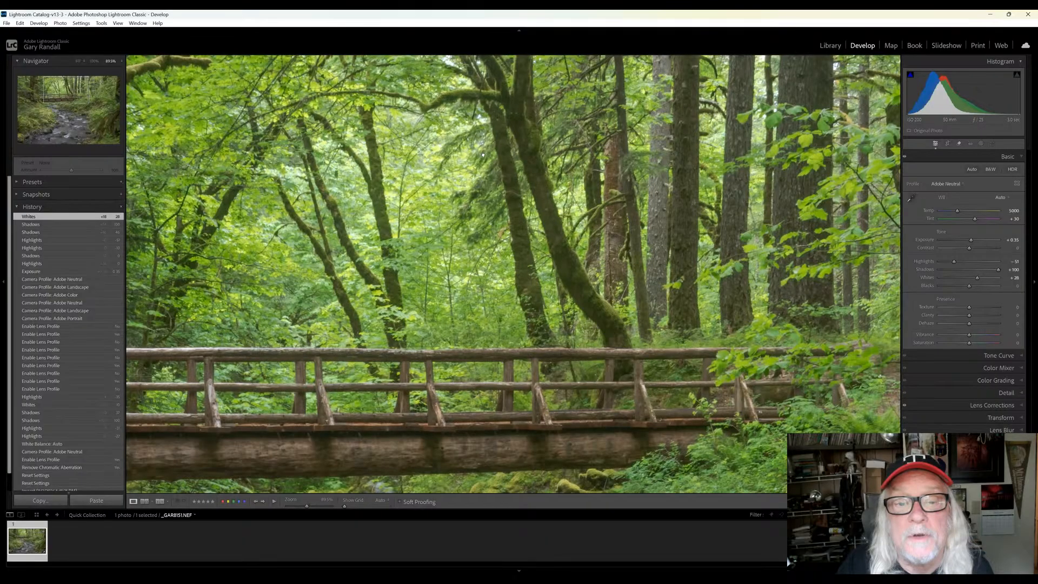
{"action": "mouse_move", "coordinate": [977, 277]}
{"action": "left_mouse_down"}
{"action": "mouse_move", "coordinate": [982, 287]}
{"action": "mouse_move", "coordinate": [945, 263]}
{"action": "mouse_move", "coordinate": [980, 282]}
{"action": "left_mouse_up"}
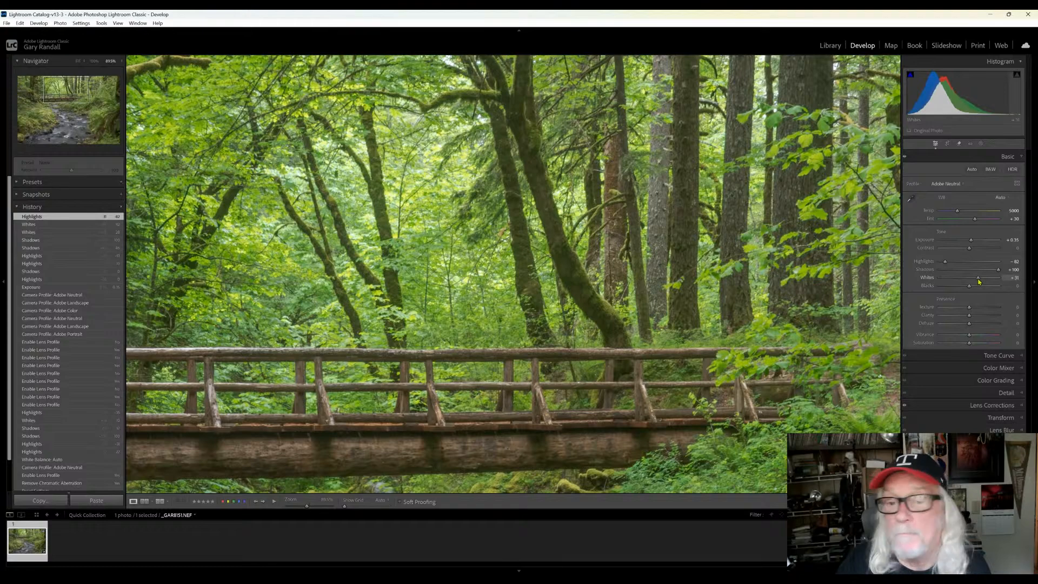
{"action": "left_click_drag", "start_coordinate": [979, 282], "coordinate": [971, 282]}
{"action": "left_click", "coordinate": [447, 185]}
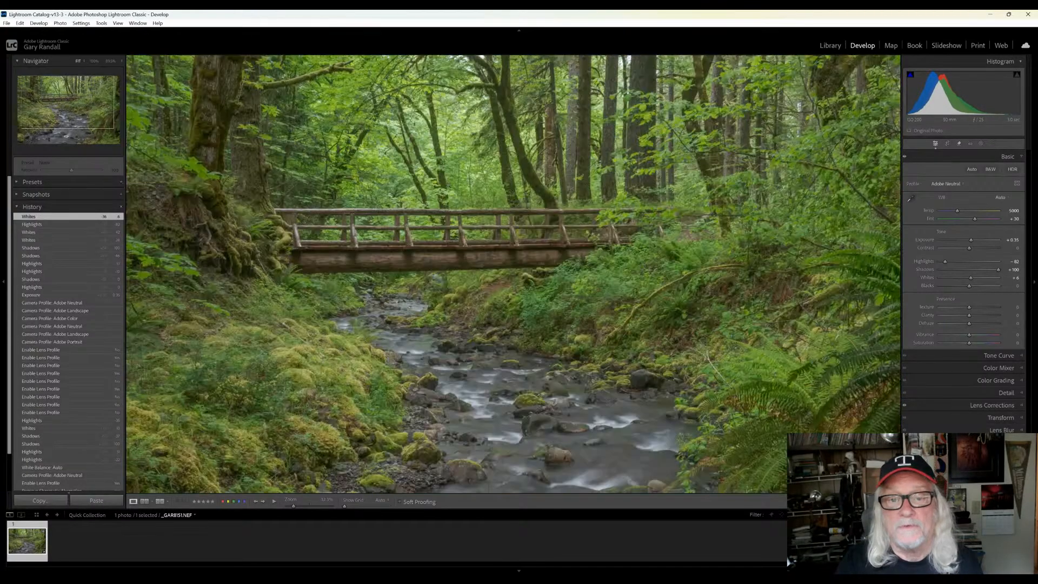
{"action": "left_click", "coordinate": [447, 186]}
{"action": "left_click_drag", "start_coordinate": [971, 279], "coordinate": [974, 280]}
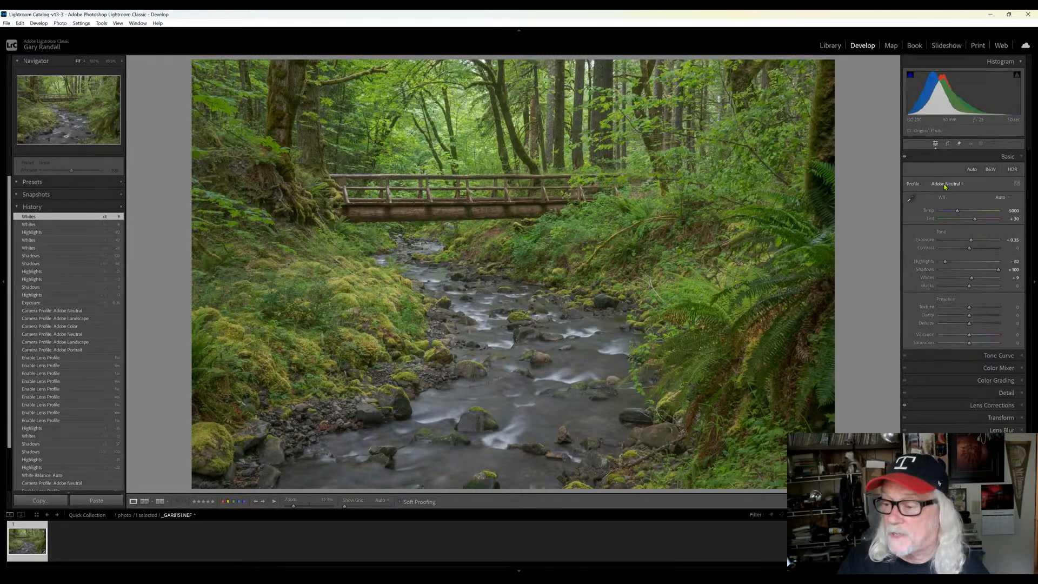
Compare the photo with and without the lens profile corrections, leaving them off
{"action": "left_click", "coordinate": [1021, 406]}
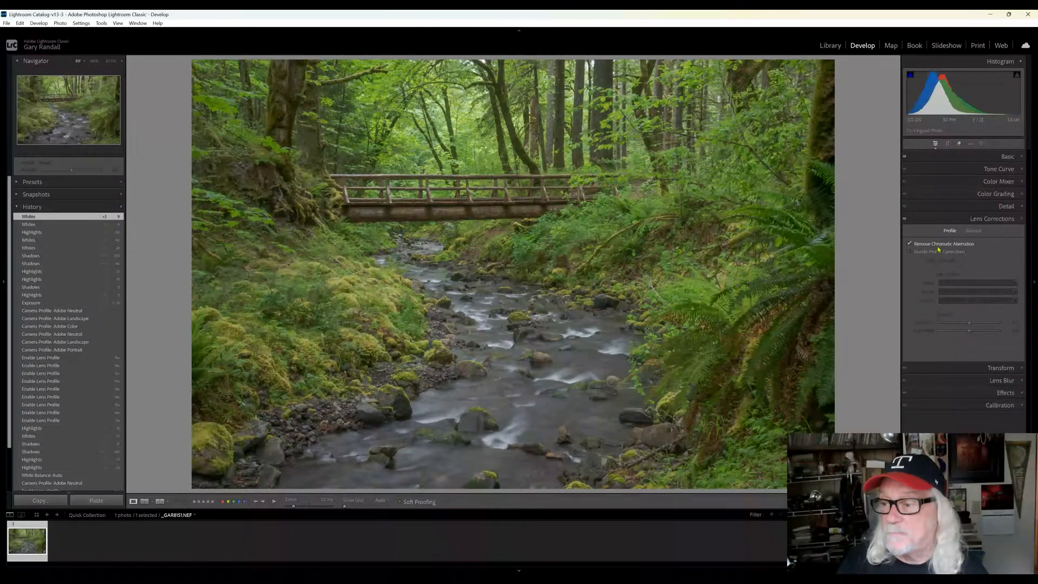
{"action": "left_click", "coordinate": [910, 253]}
{"action": "left_click", "coordinate": [910, 252]}
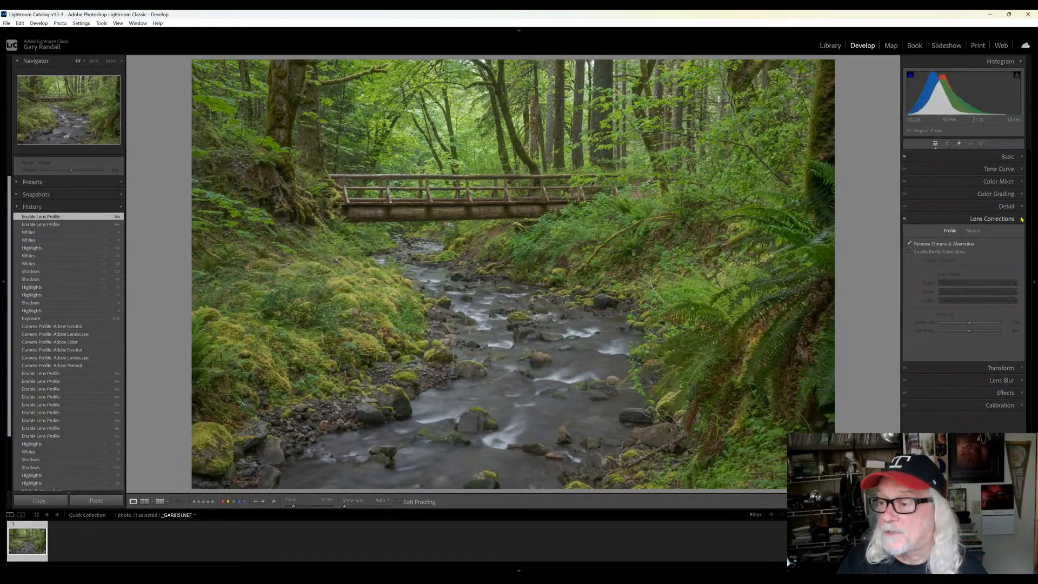
{"action": "left_click", "coordinate": [1022, 220]}
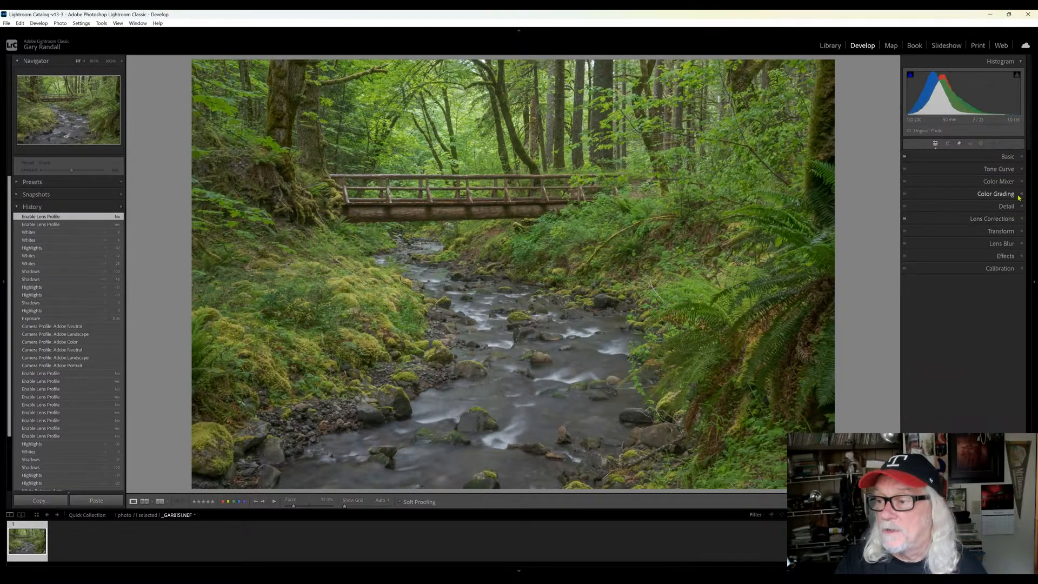
{"action": "left_click", "coordinate": [1021, 158]}
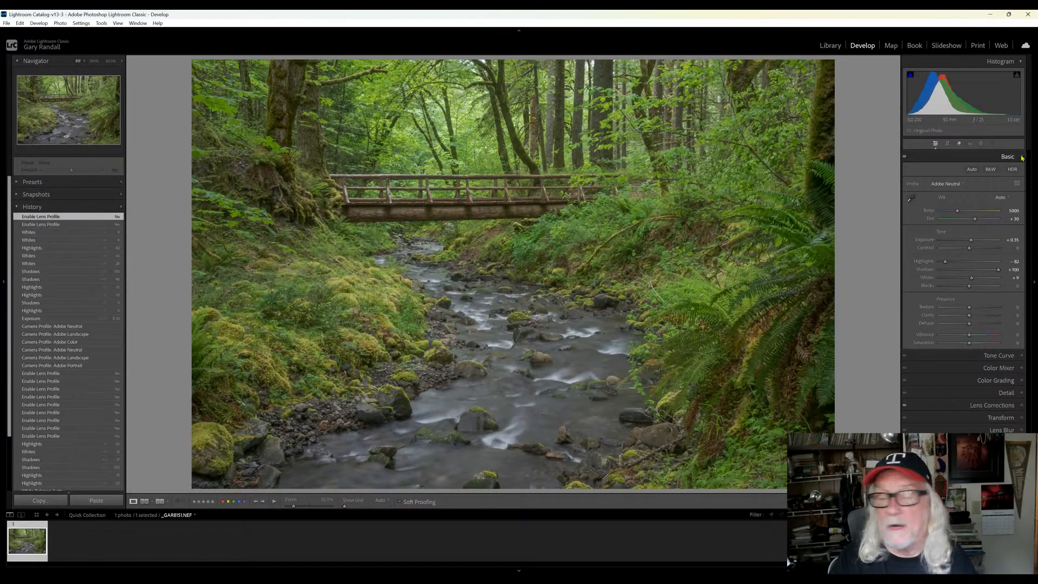
{"action": "left_click", "coordinate": [1021, 158]}
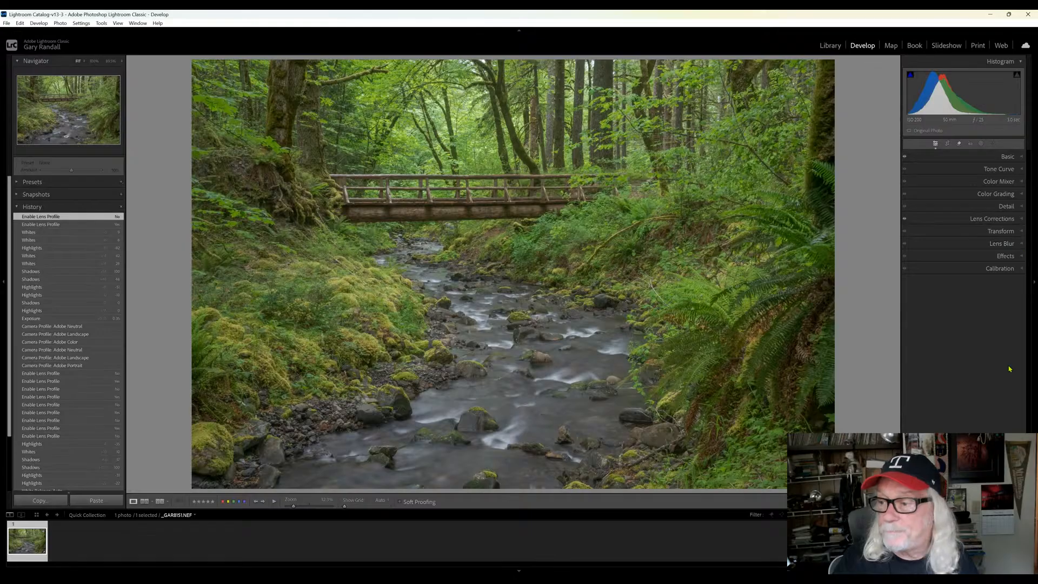
Enable the lens profile corrections, switching them off and back on to compare the effect on the bridge and creek
{"action": "left_click", "coordinate": [1022, 219]}
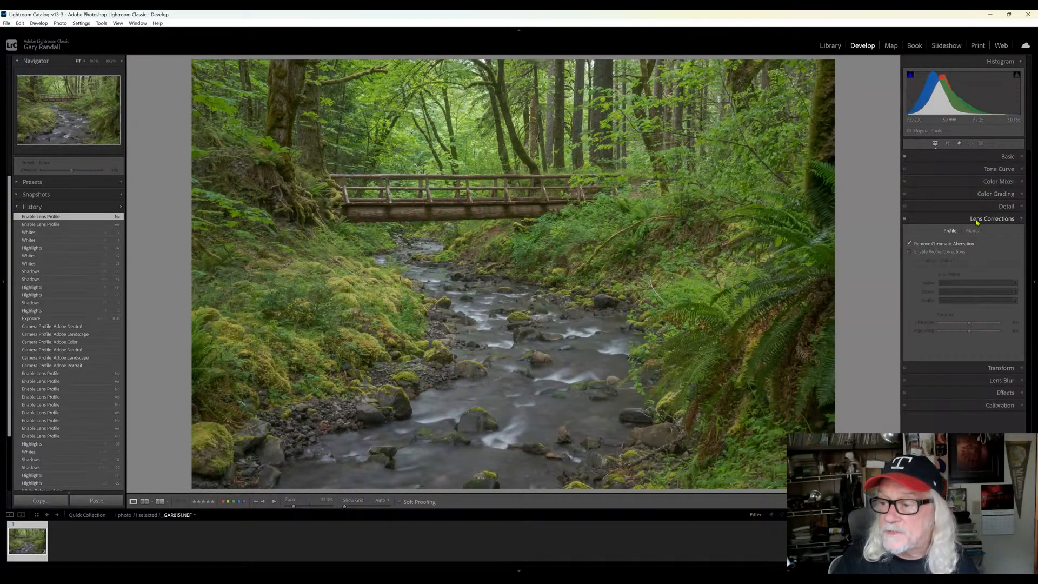
{"action": "left_click", "coordinate": [910, 251]}
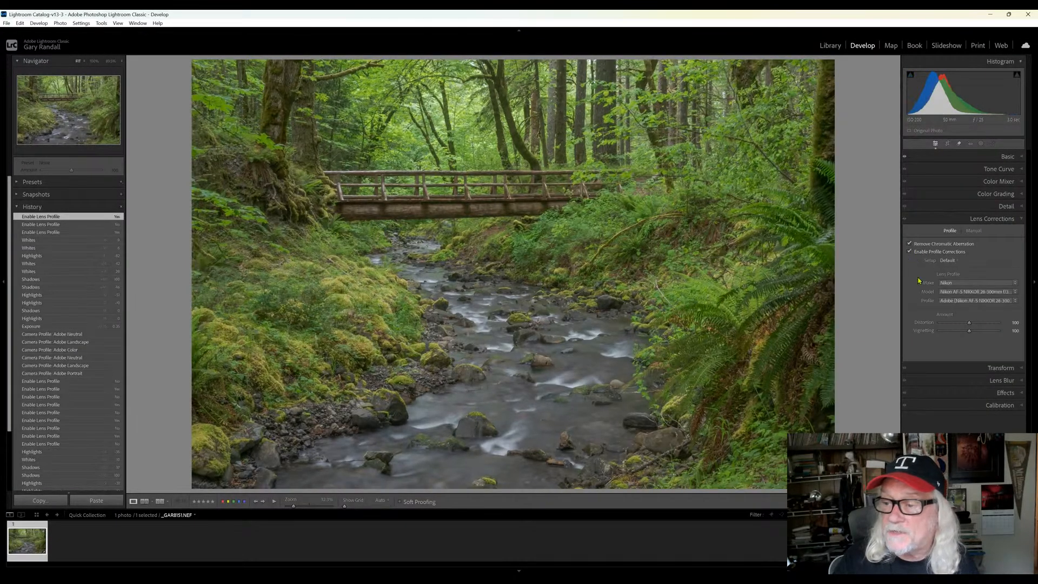
{"action": "left_click", "coordinate": [909, 252]}
{"action": "left_click", "coordinate": [910, 252]}
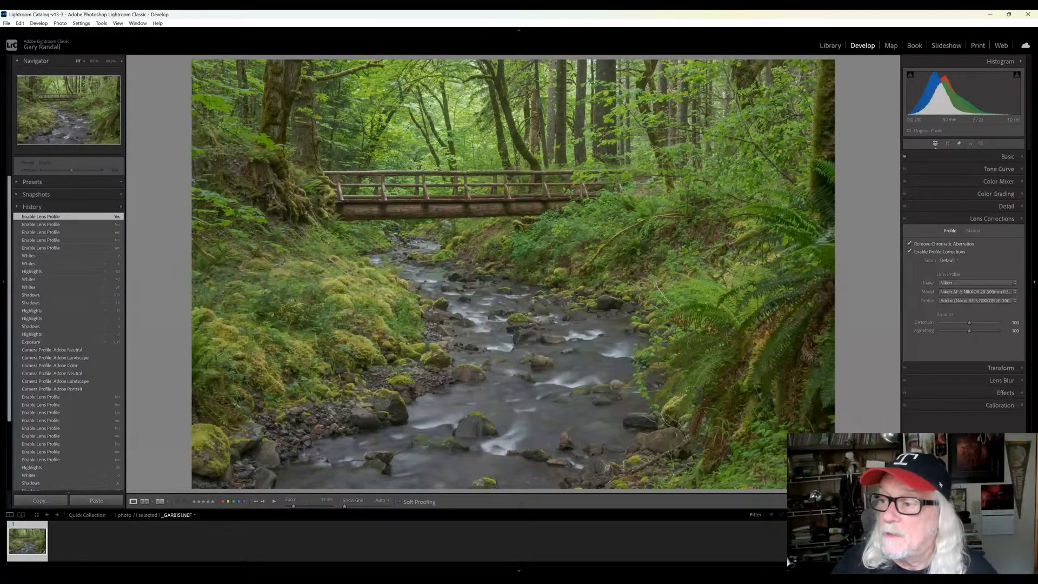
In the Tone Curve, set Highlights to +8, Lights to -6, Darks to +21 and Shadows to -25, judging the trees above the bridge up close
{"action": "left_click", "coordinate": [1021, 159]}
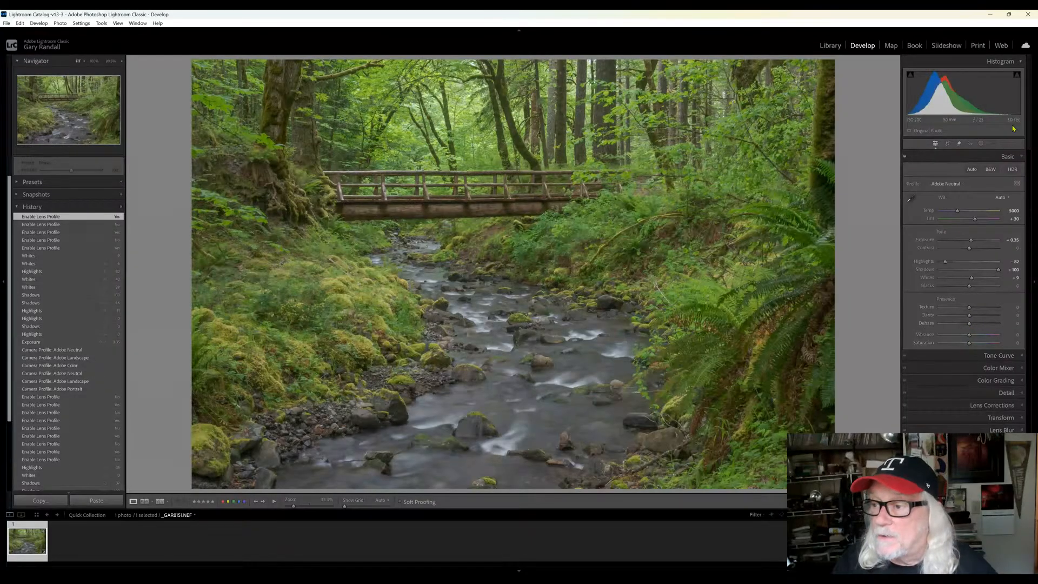
{"action": "left_click", "coordinate": [1022, 156]}
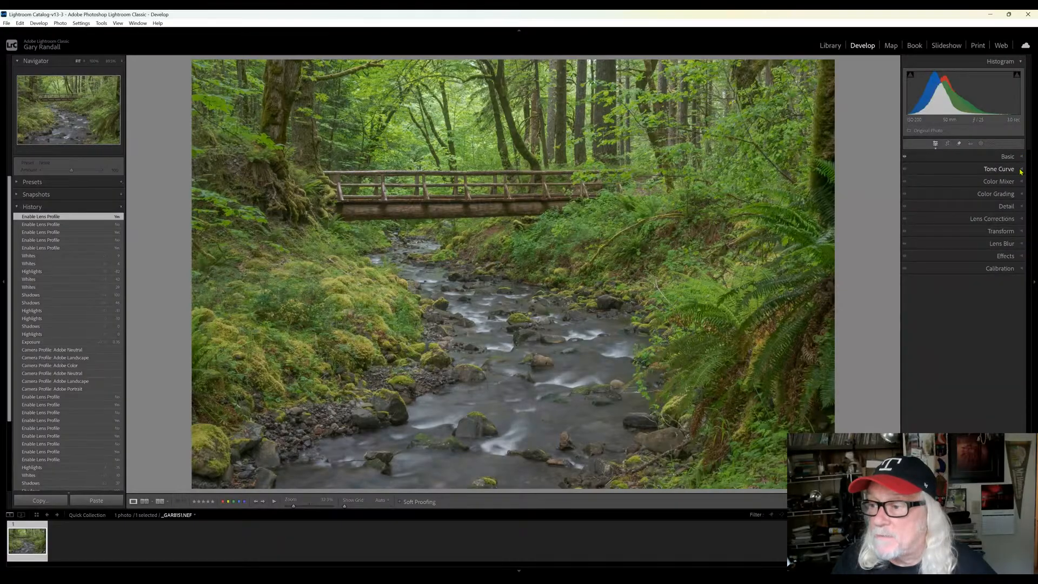
{"action": "left_click", "coordinate": [1020, 170]}
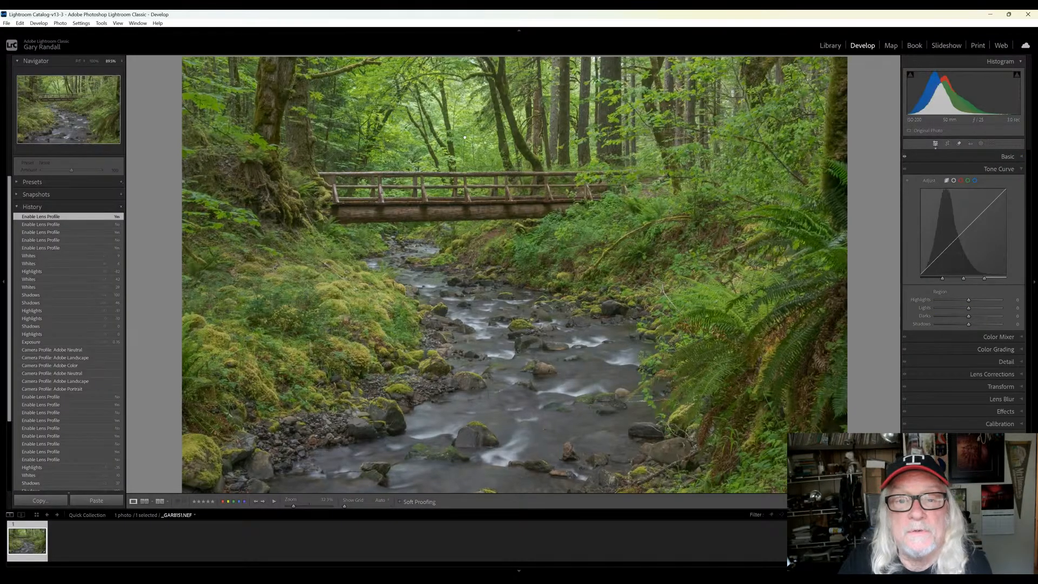
{"action": "left_click", "coordinate": [465, 139]}
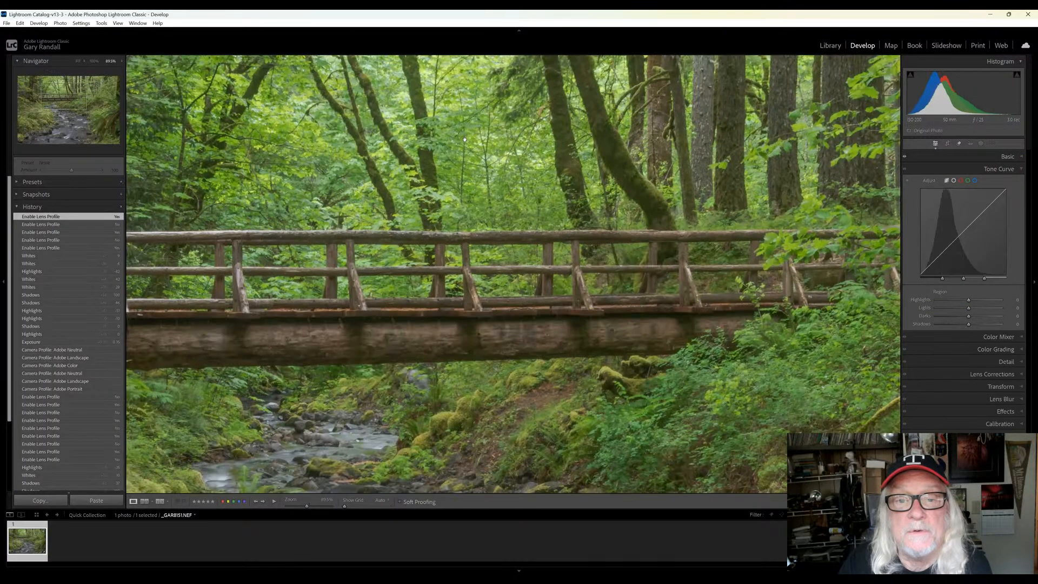
{"action": "left_click_drag", "start_coordinate": [464, 139], "coordinate": [465, 285]}
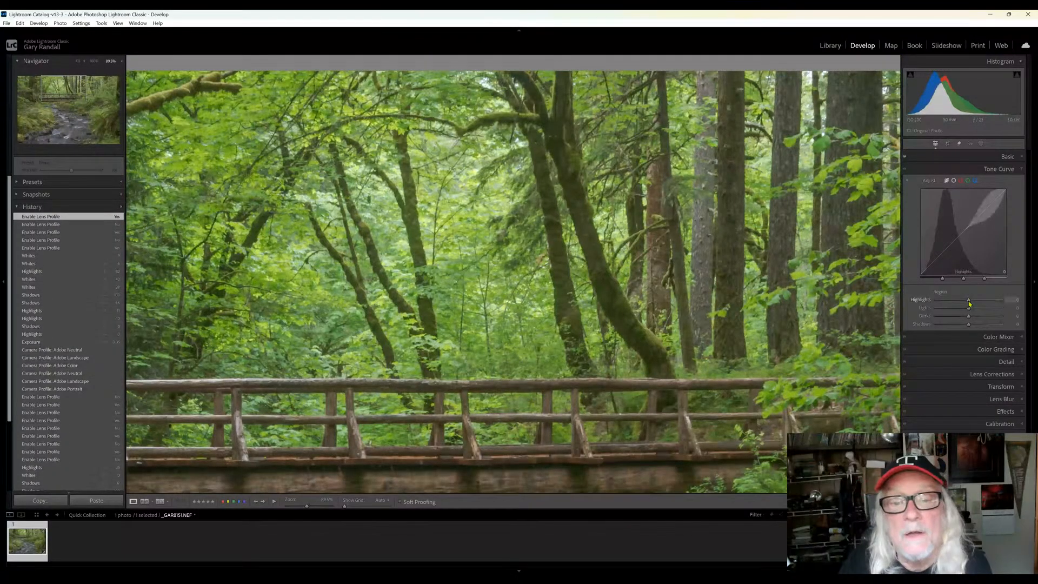
{"action": "left_click_drag", "start_coordinate": [969, 302], "coordinate": [977, 320]}
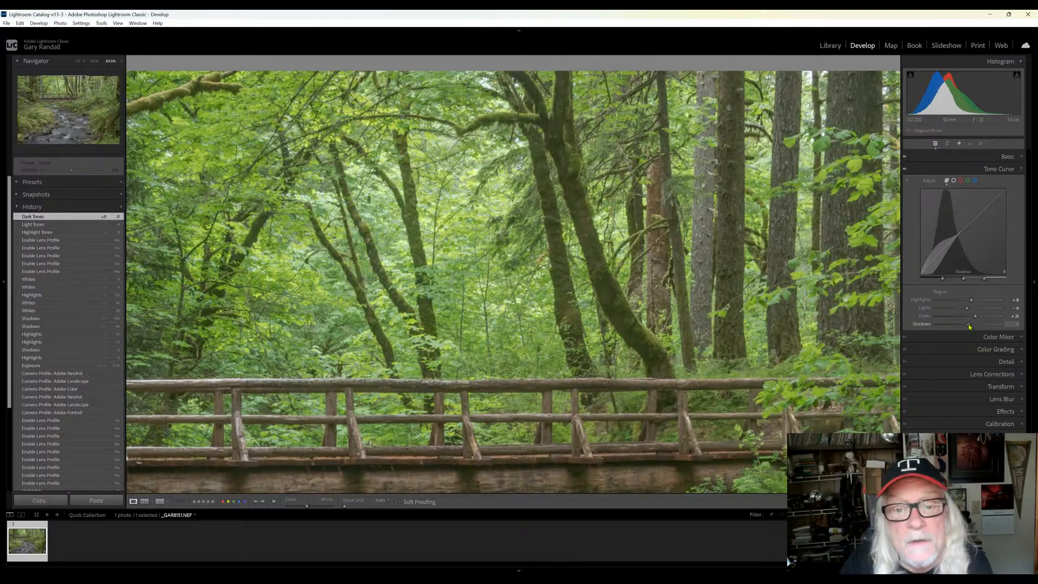
{"action": "left_click_drag", "start_coordinate": [968, 325], "coordinate": [966, 325]}
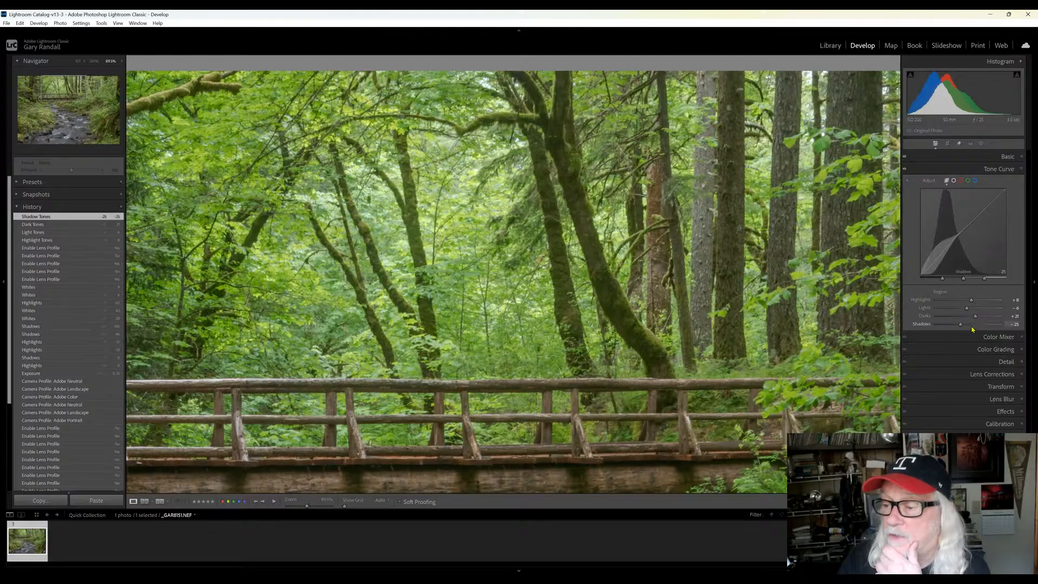
{"action": "left_click", "coordinate": [614, 432]}
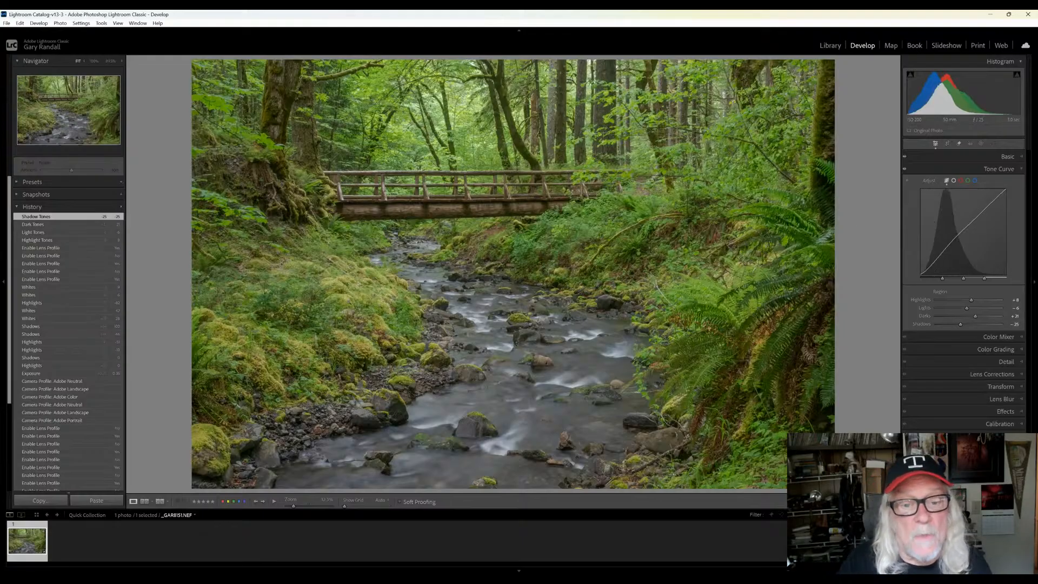
Add a radial gradient mask over the bright mossy bank beside the creek and hide its overlay
{"action": "left_click", "coordinate": [349, 302]}
{"action": "left_click", "coordinate": [362, 283]}
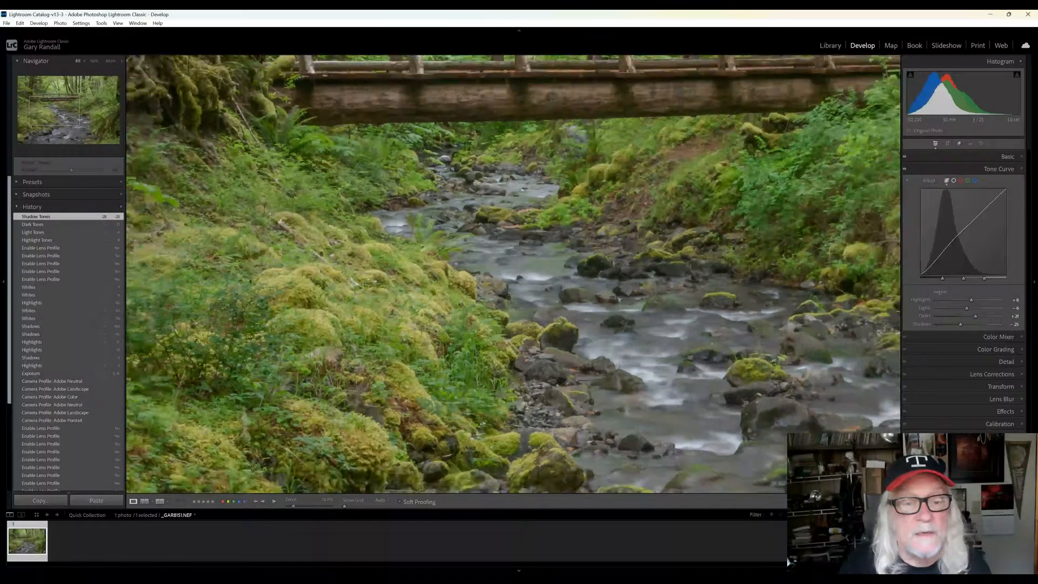
{"action": "left_click", "coordinate": [981, 144]}
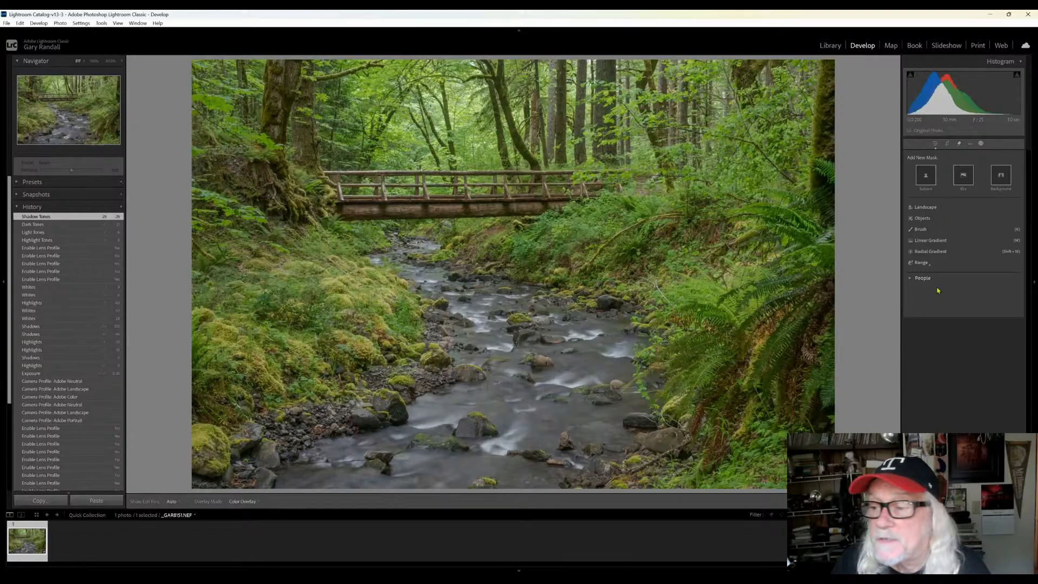
{"action": "left_click", "coordinate": [930, 252]}
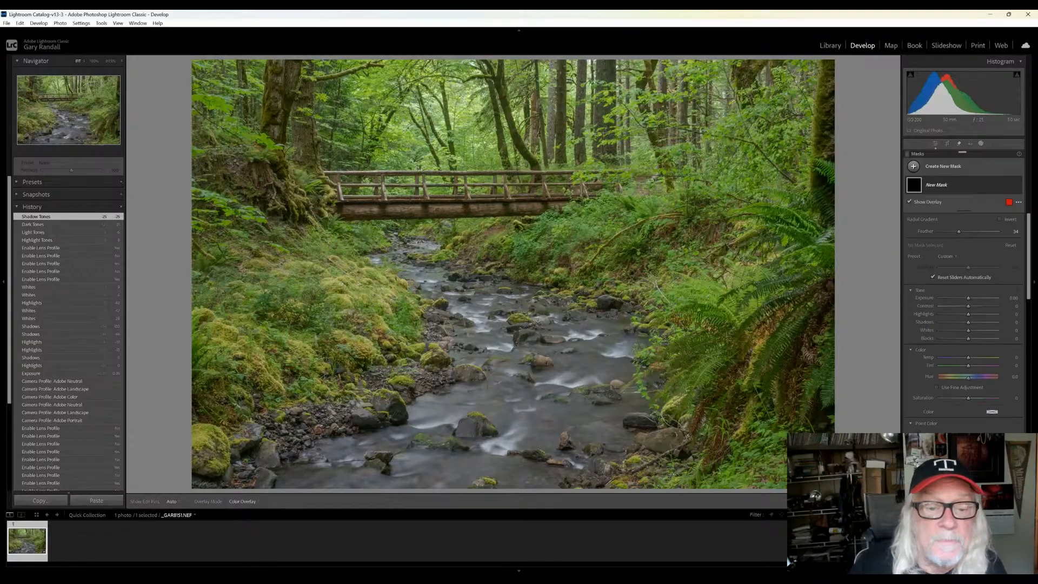
{"action": "left_click_drag", "start_coordinate": [342, 299], "coordinate": [424, 351]}
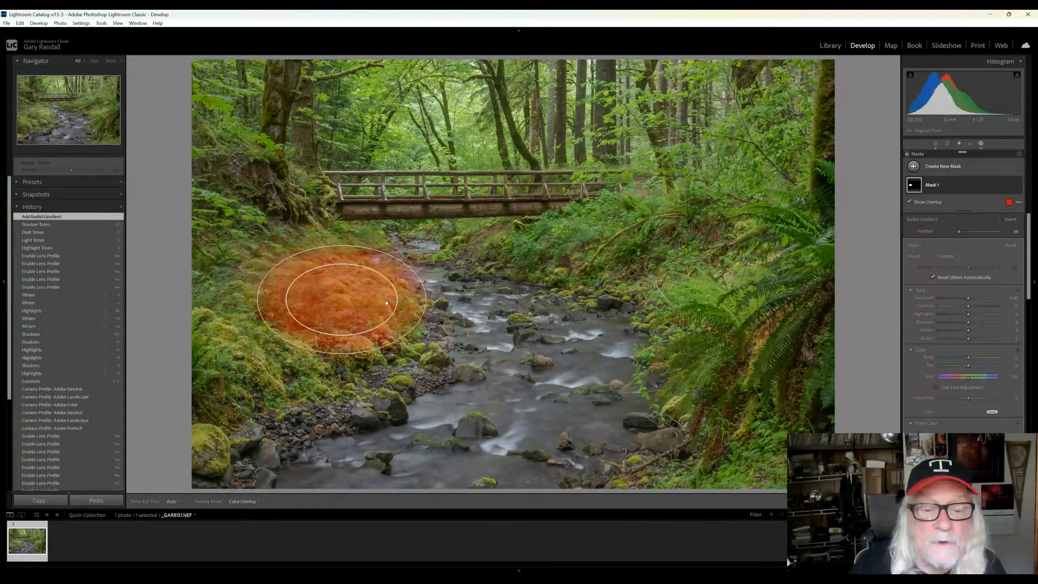
{"action": "key", "text": "o"}
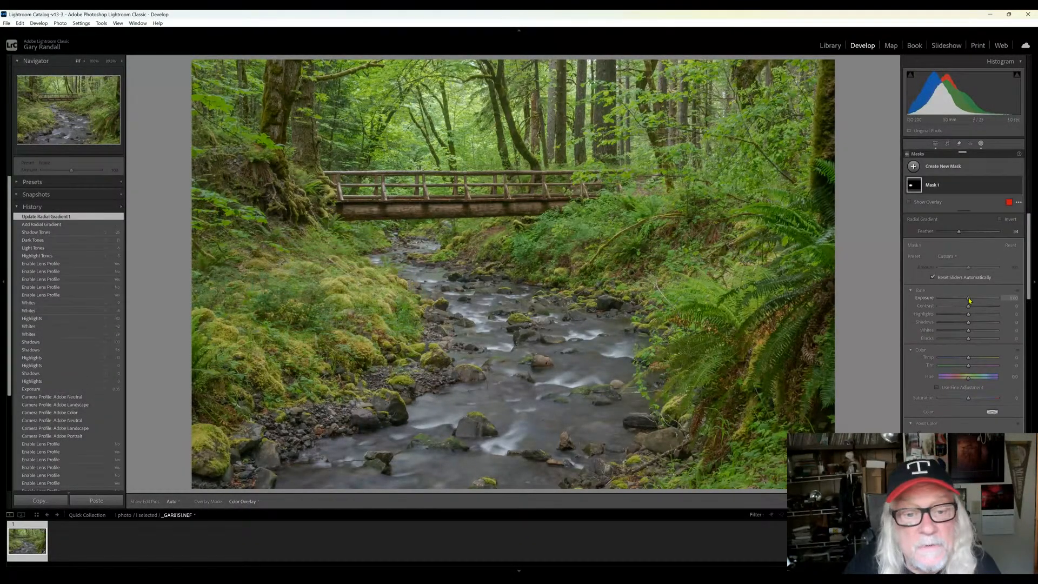
On the mossy bank mask, lower Exposure slightly, set Highlights 22, Shadows -20, Whites 8 and Blacks -15, and nudge the gradient
{"action": "left_click_drag", "start_coordinate": [969, 301], "coordinate": [968, 300]}
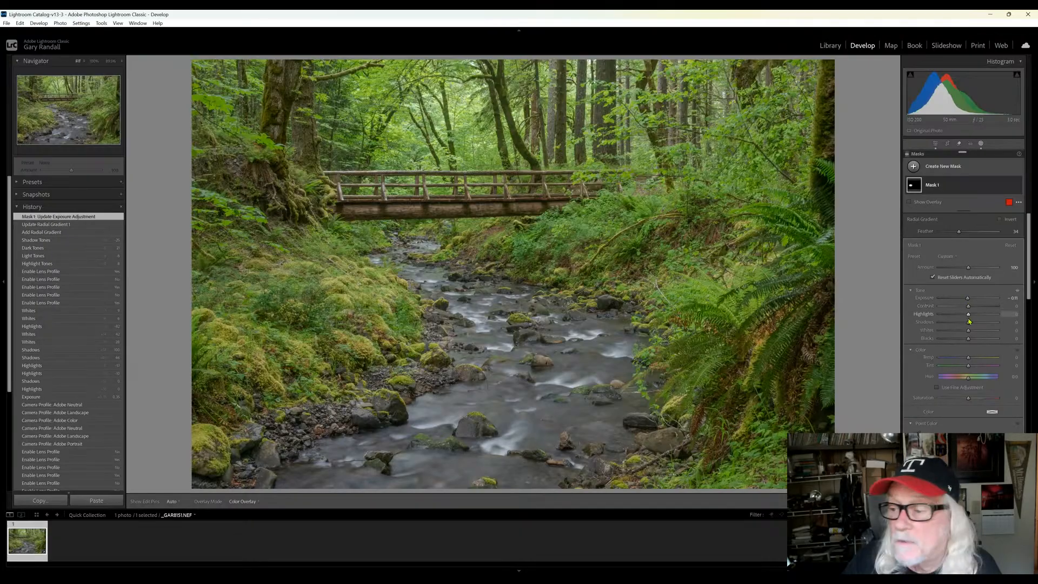
{"action": "mouse_move", "coordinate": [969, 318]}
{"action": "left_mouse_down"}
{"action": "mouse_move", "coordinate": [979, 320]}
{"action": "mouse_move", "coordinate": [963, 323]}
{"action": "left_mouse_up"}
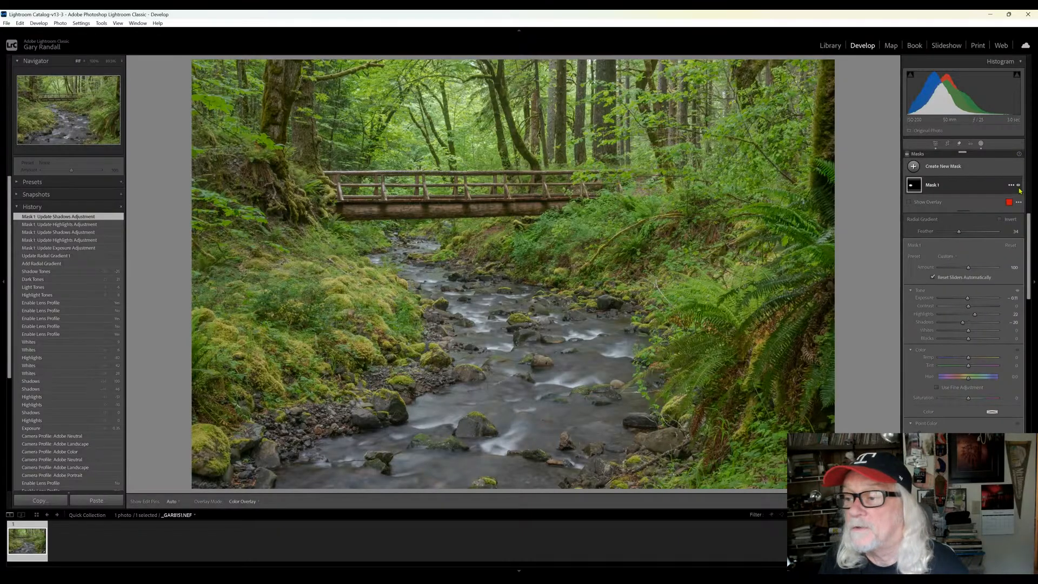
{"action": "mouse_move", "coordinate": [1019, 186]}
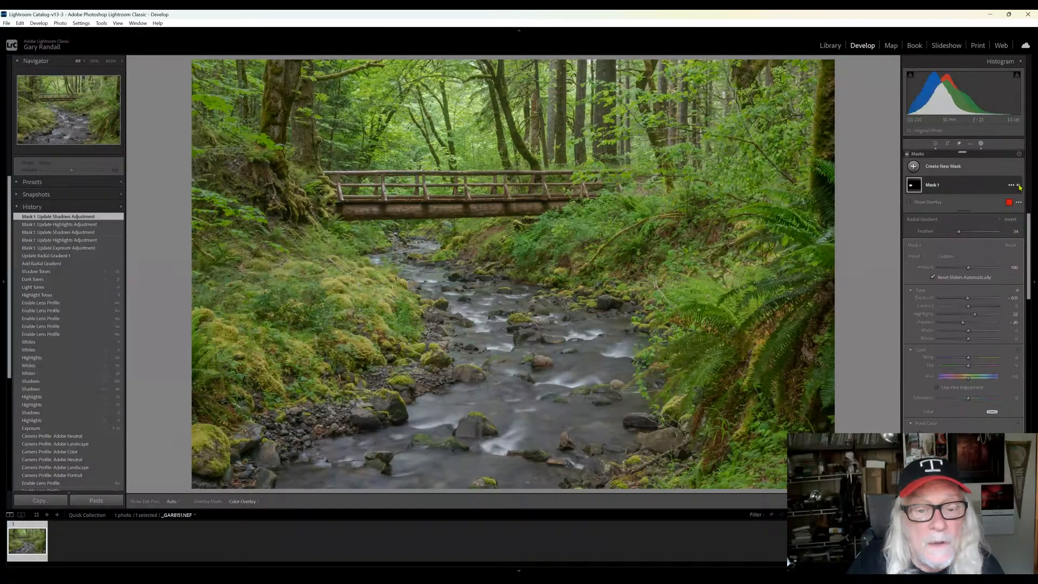
{"action": "mouse_move", "coordinate": [870, 290]}
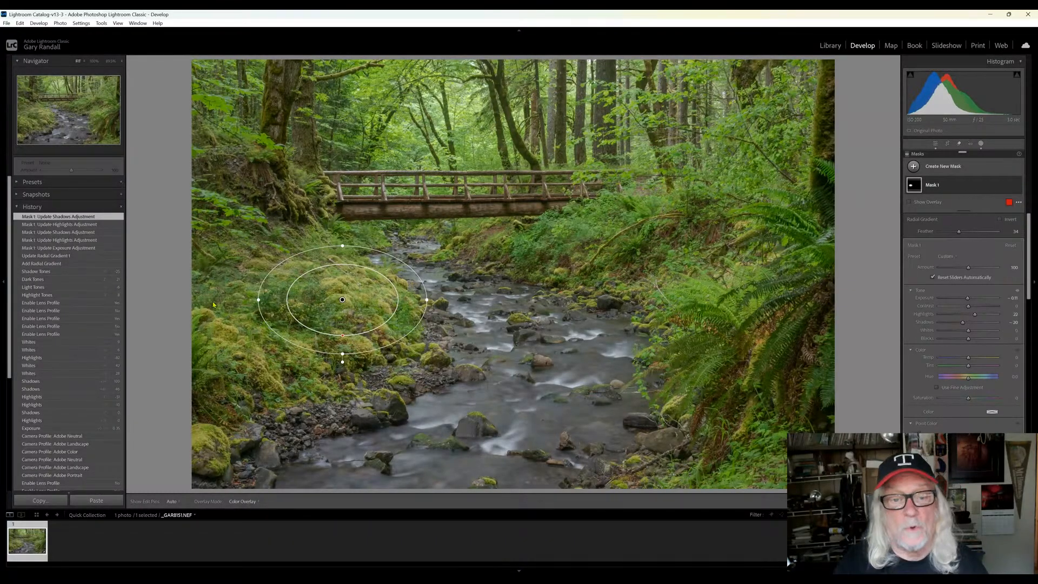
{"action": "left_click_drag", "start_coordinate": [356, 312], "coordinate": [351, 309]}
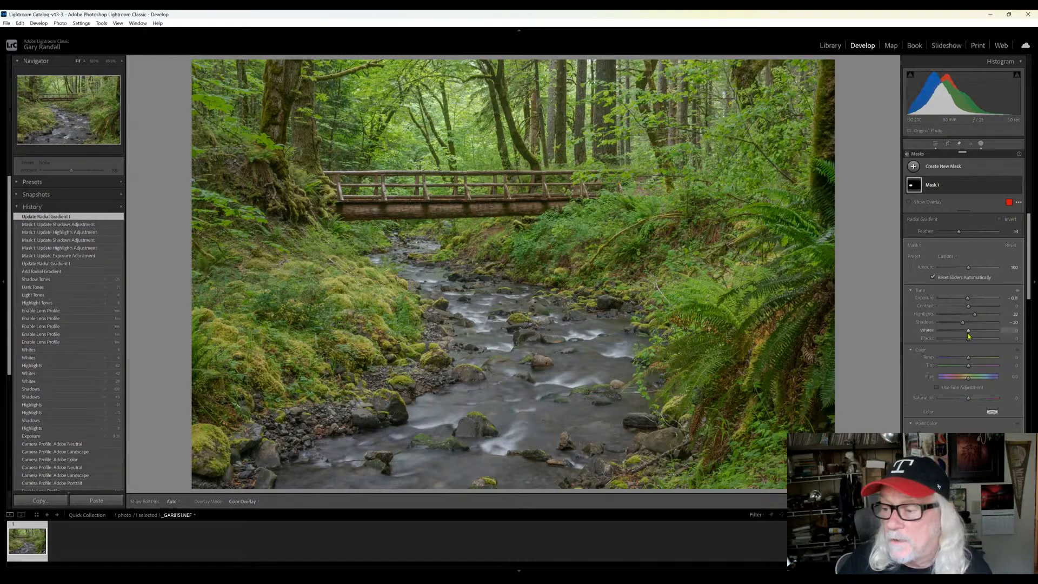
{"action": "left_click_drag", "start_coordinate": [968, 332], "coordinate": [965, 339]}
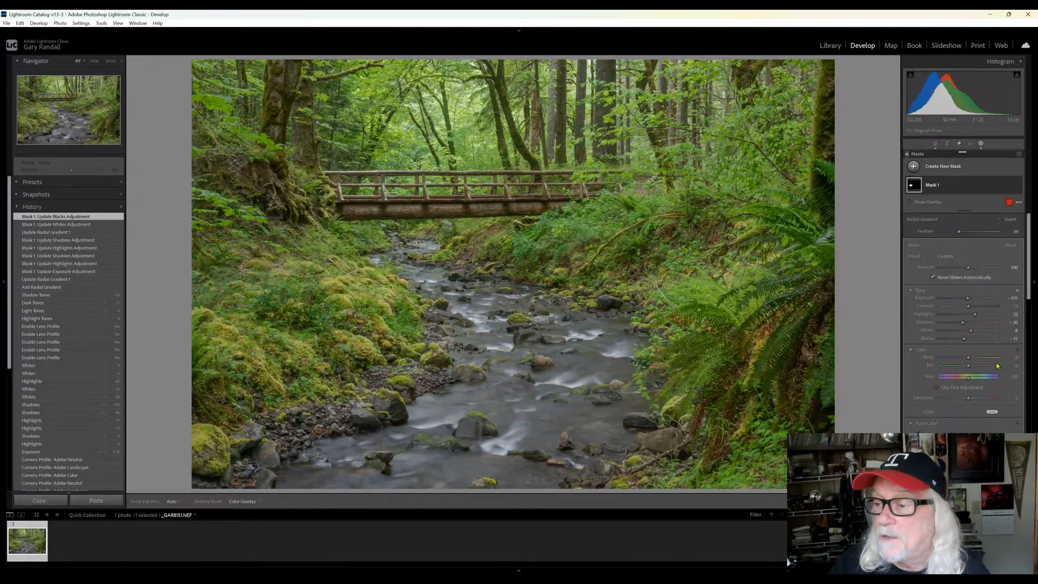
Add a second, large radial gradient mask around the bridge and creek, narrow its width and move it up slightly
{"action": "key", "text": "shift+r"}
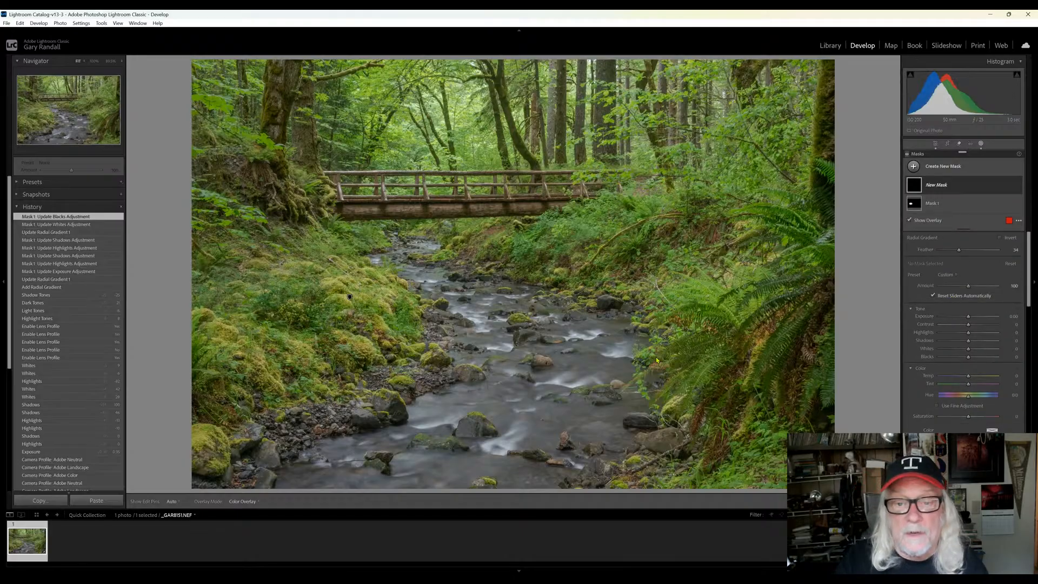
{"action": "left_click_drag", "start_coordinate": [462, 258], "coordinate": [812, 462]}
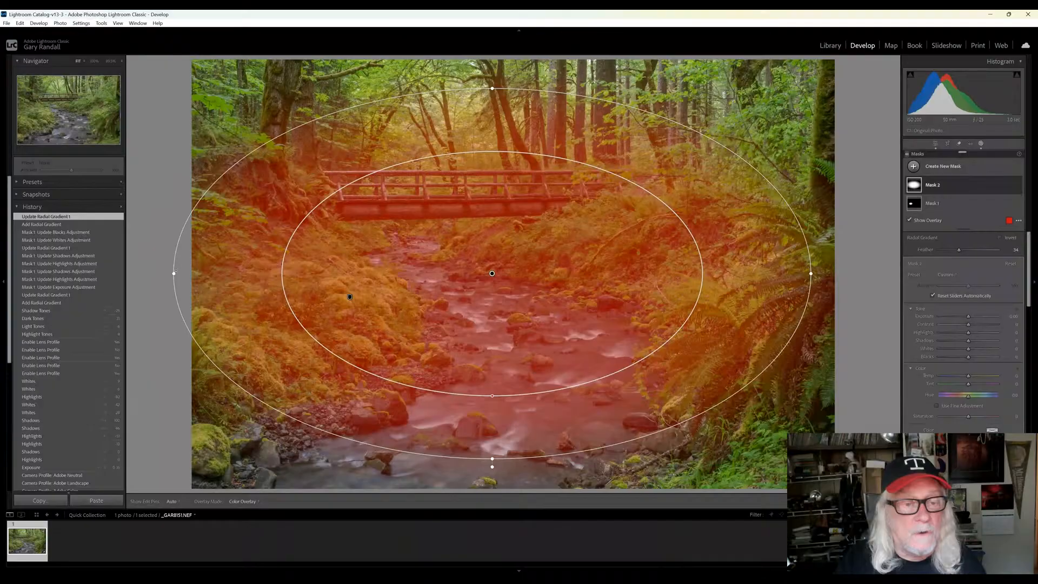
{"action": "left_click_drag", "start_coordinate": [172, 273], "coordinate": [214, 274]}
{"action": "left_click_drag", "start_coordinate": [772, 273], "coordinate": [780, 273]}
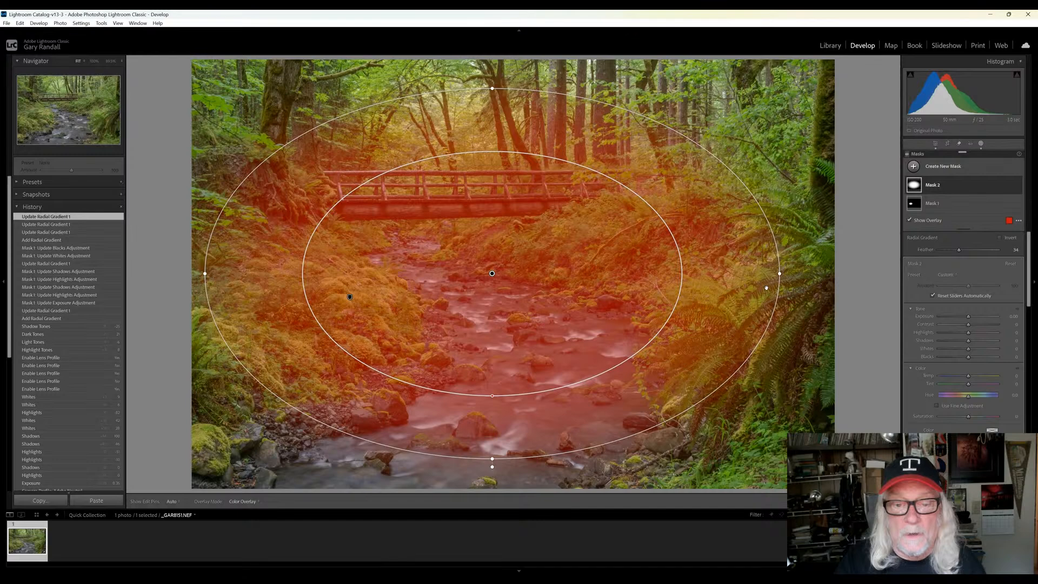
{"action": "mouse_move", "coordinate": [492, 273]}
{"action": "left_mouse_down"}
{"action": "mouse_move", "coordinate": [492, 292]}
{"action": "mouse_move", "coordinate": [488, 269]}
{"action": "left_mouse_up"}
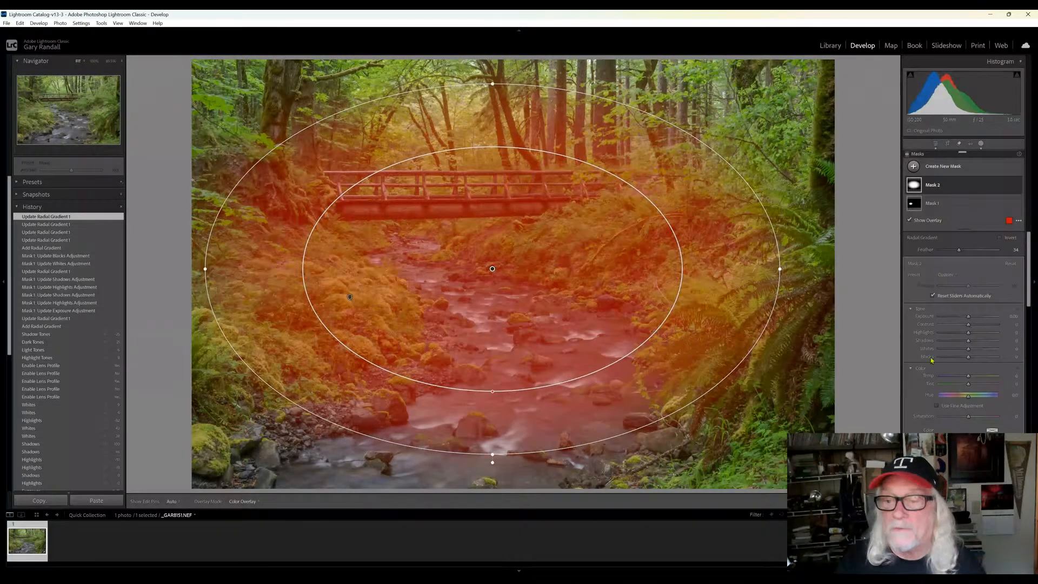
Invert the large radial mask, hide its overlay and set its Exposure to -0.37 to darken the photo's edges
{"action": "mouse_move", "coordinate": [1014, 188]}
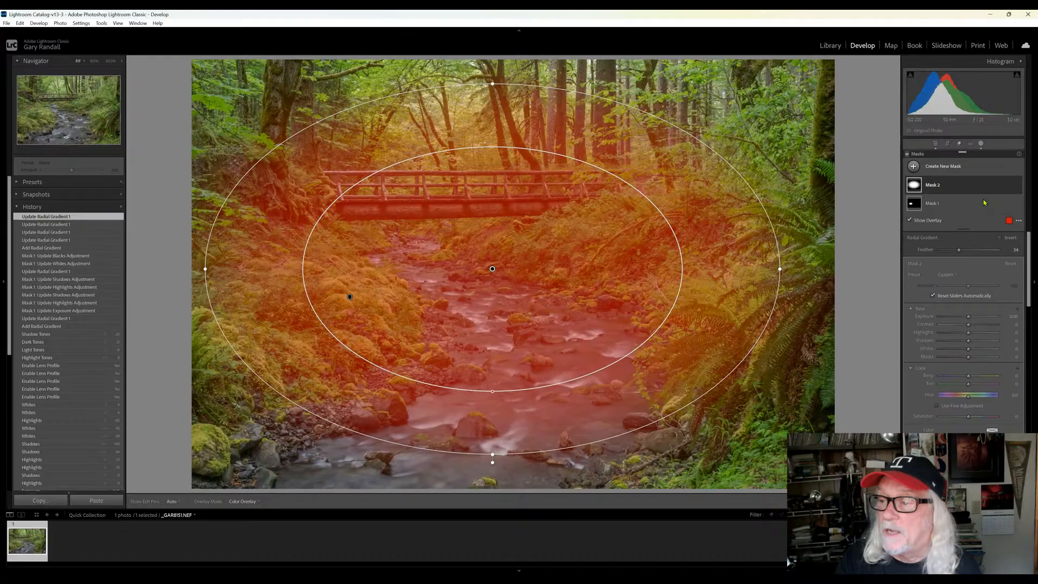
{"action": "key", "text": "apostrophe"}
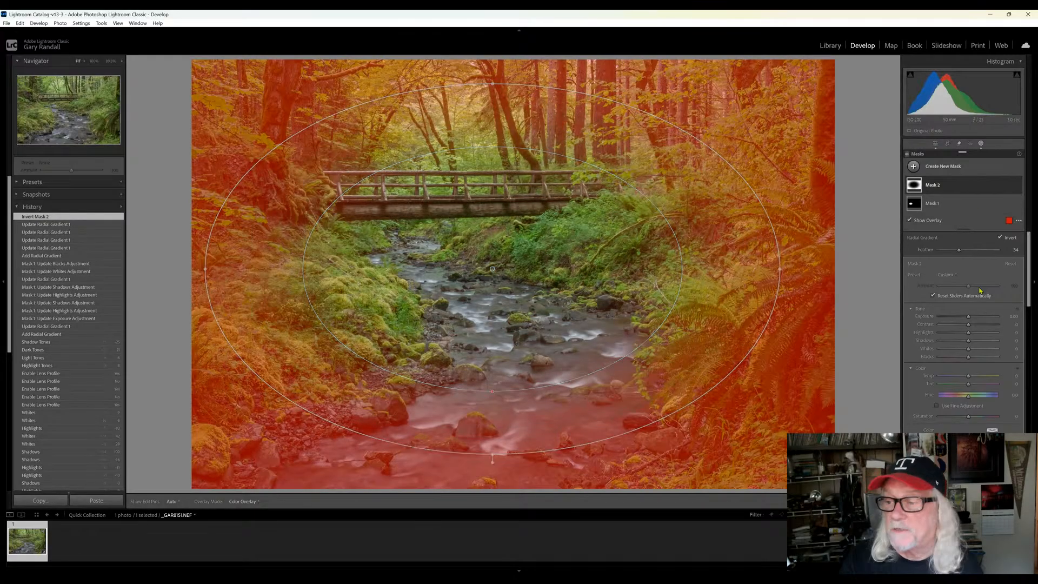
{"action": "key", "text": "o"}
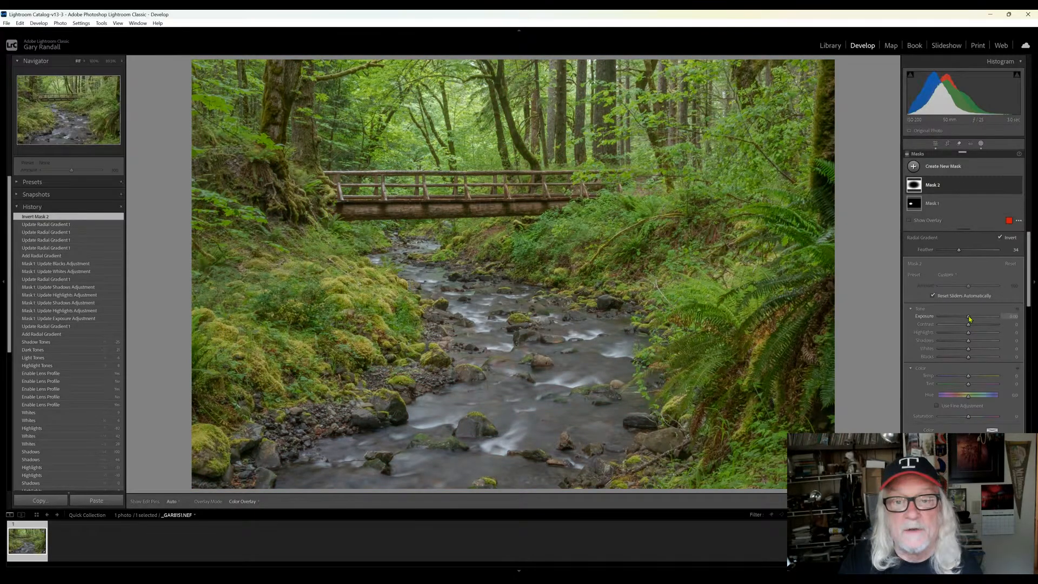
{"action": "left_click_drag", "start_coordinate": [969, 319], "coordinate": [967, 319]}
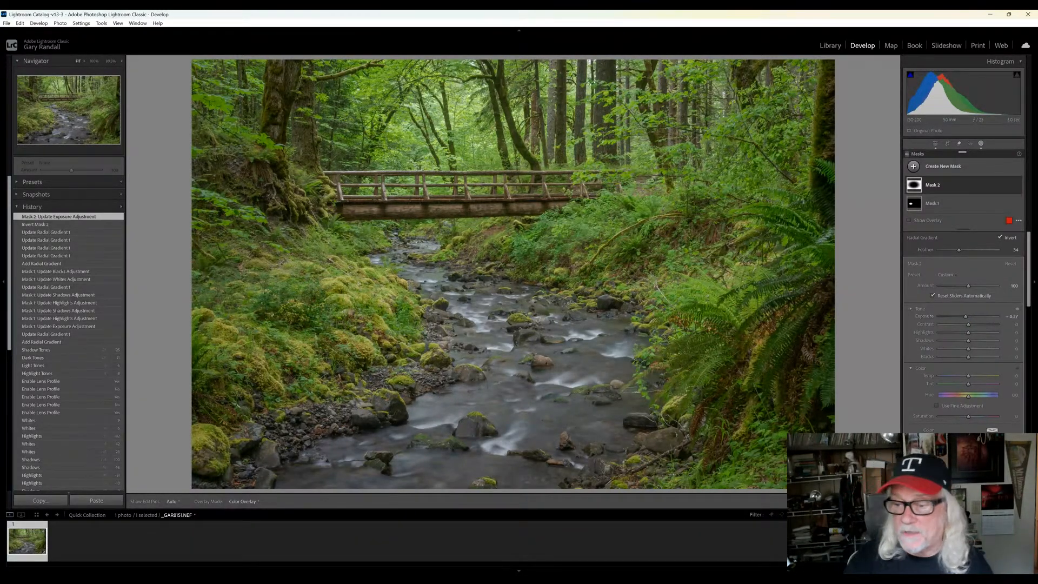
Compare the photo with the large inverted edge-darkening mask switched off and on
{"action": "mouse_move", "coordinate": [814, 368]}
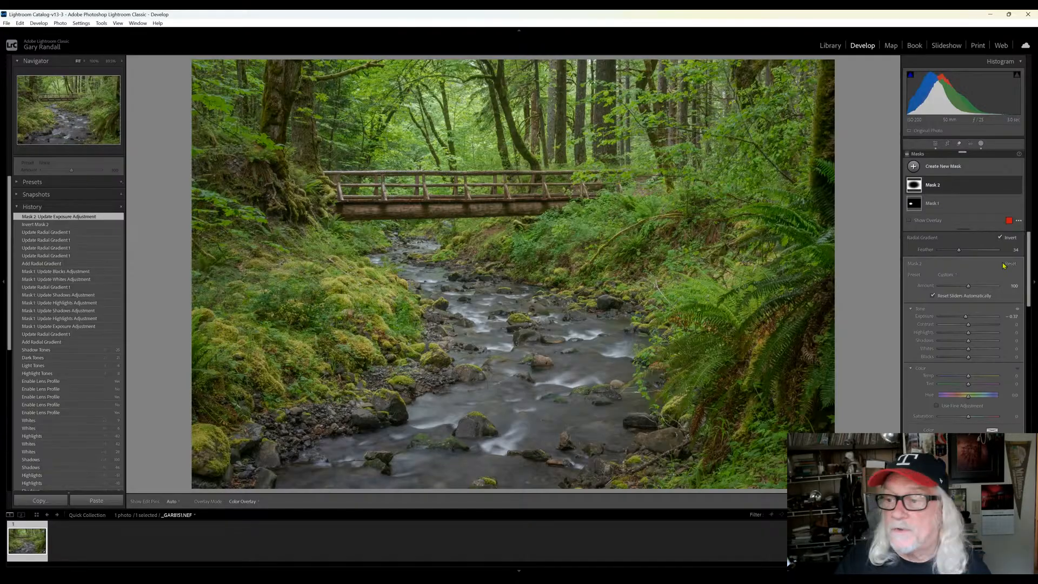
{"action": "left_click", "coordinate": [1019, 187]}
{"action": "left_click", "coordinate": [1018, 186]}
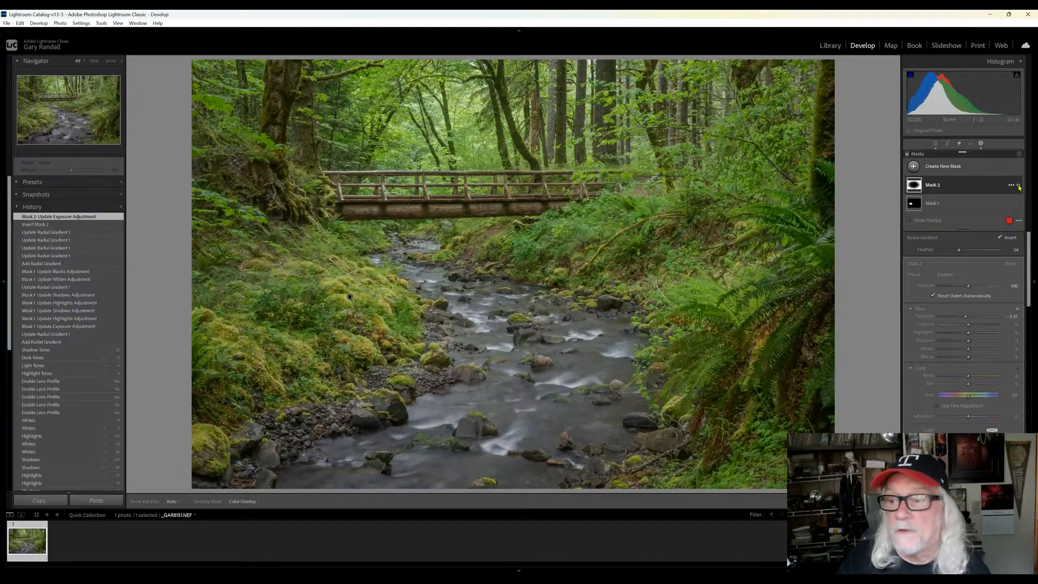
{"action": "left_click", "coordinate": [1019, 186]}
{"action": "left_click", "coordinate": [1019, 186]}
{"action": "mouse_move", "coordinate": [836, 174]}
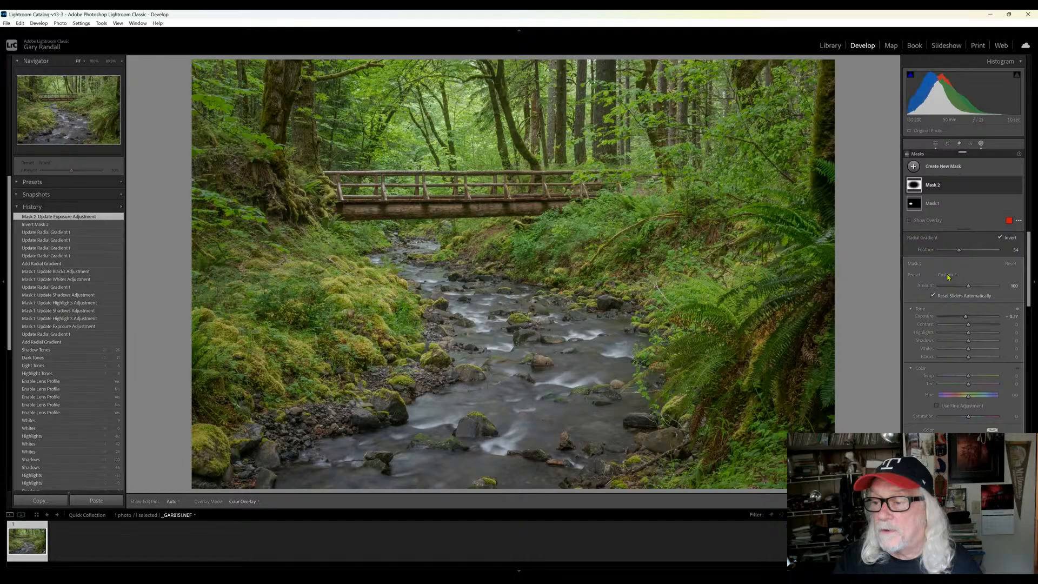
Add a third radial gradient mask over the bright trees above the bridge, hide its overlay and raise its Exposure slightly
{"action": "key", "text": "shift+m"}
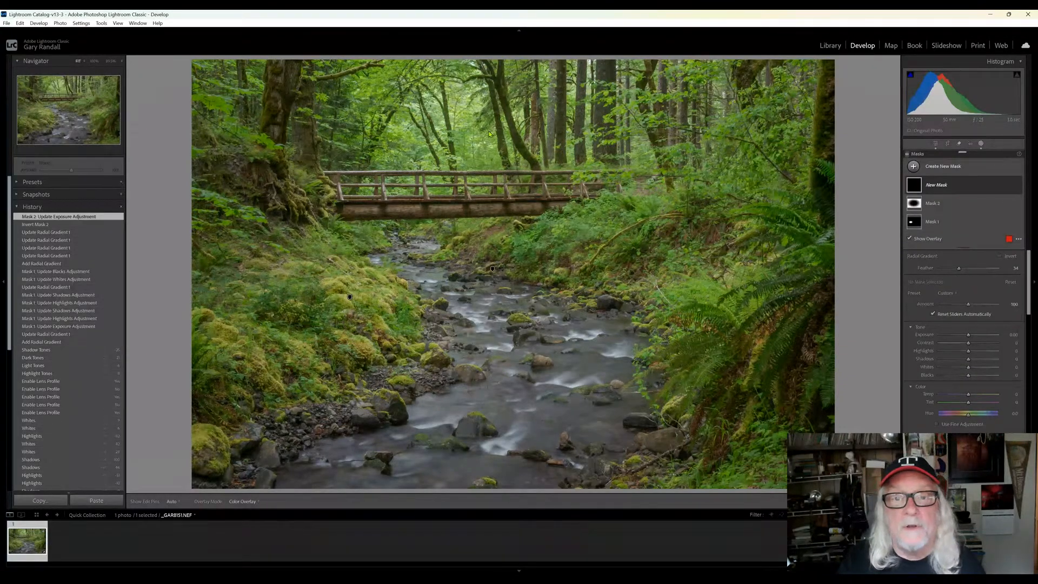
{"action": "left_click_drag", "start_coordinate": [489, 133], "coordinate": [630, 214]}
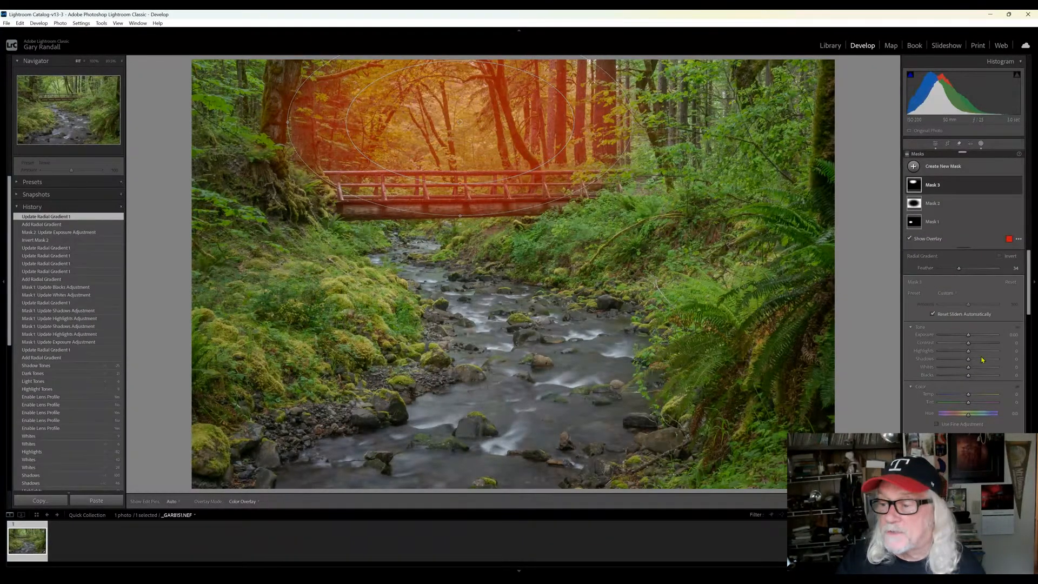
{"action": "key", "text": "o"}
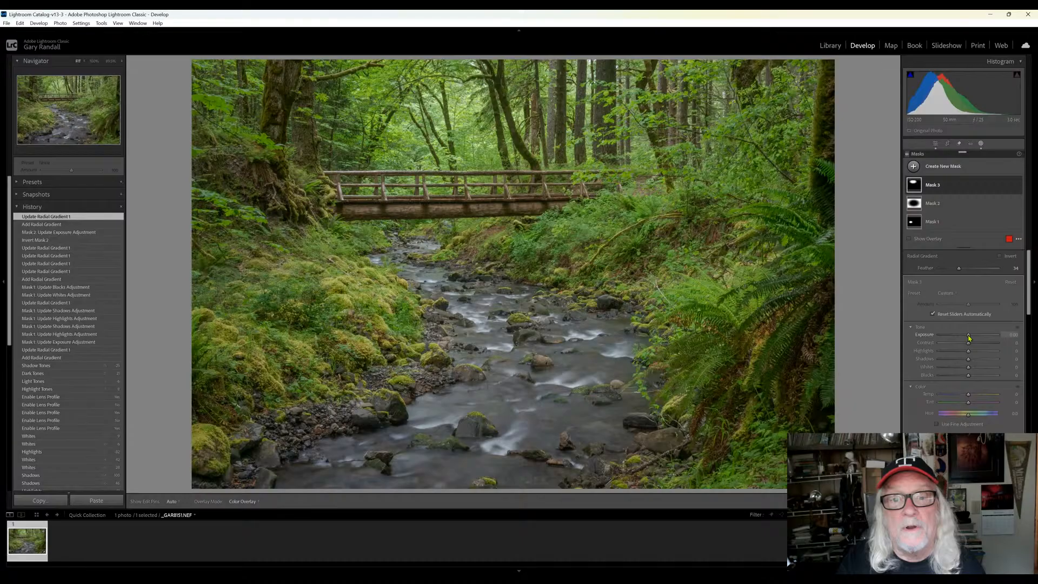
{"action": "left_click_drag", "start_coordinate": [968, 338], "coordinate": [971, 338]}
{"action": "mouse_move", "coordinate": [442, 124]}
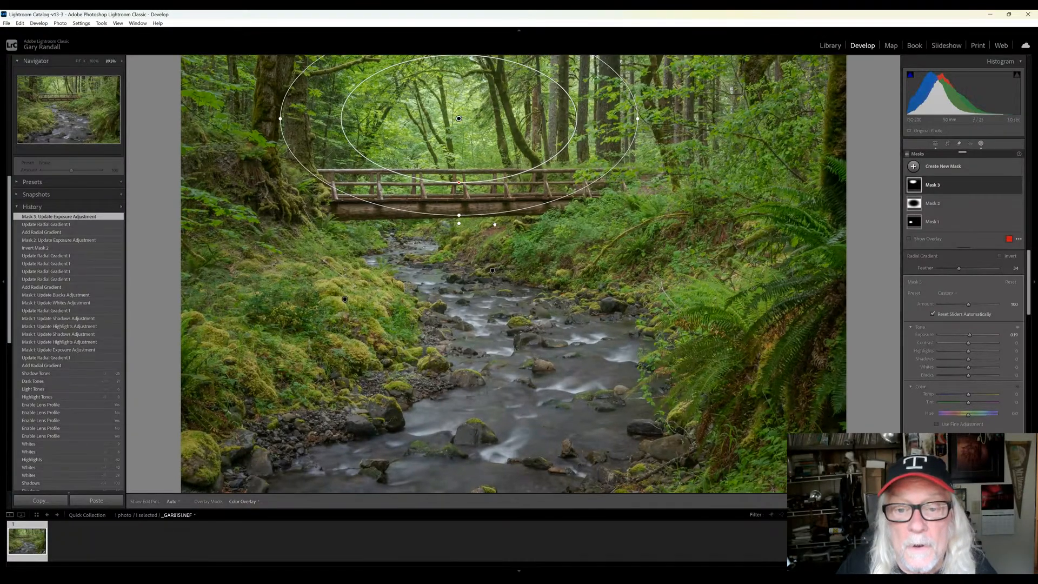
Fine-tune the position of the radial gradient above the bridge, hide its overlay and set its Exposure to 0.45
{"action": "key", "text": "z"}
{"action": "left_click_drag", "start_coordinate": [501, 303], "coordinate": [581, 405]}
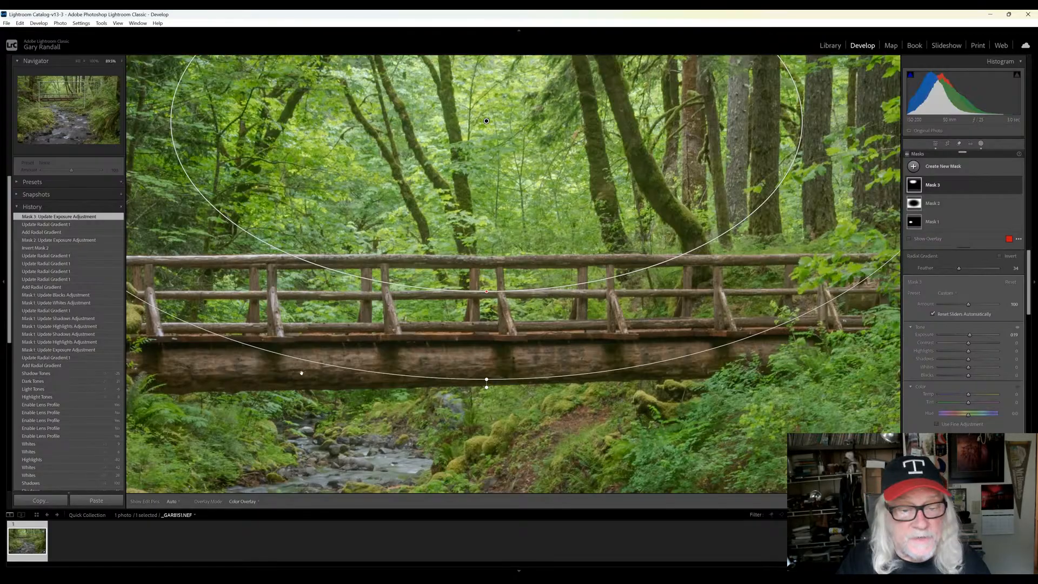
{"action": "left_click_drag", "start_coordinate": [302, 369], "coordinate": [305, 483]}
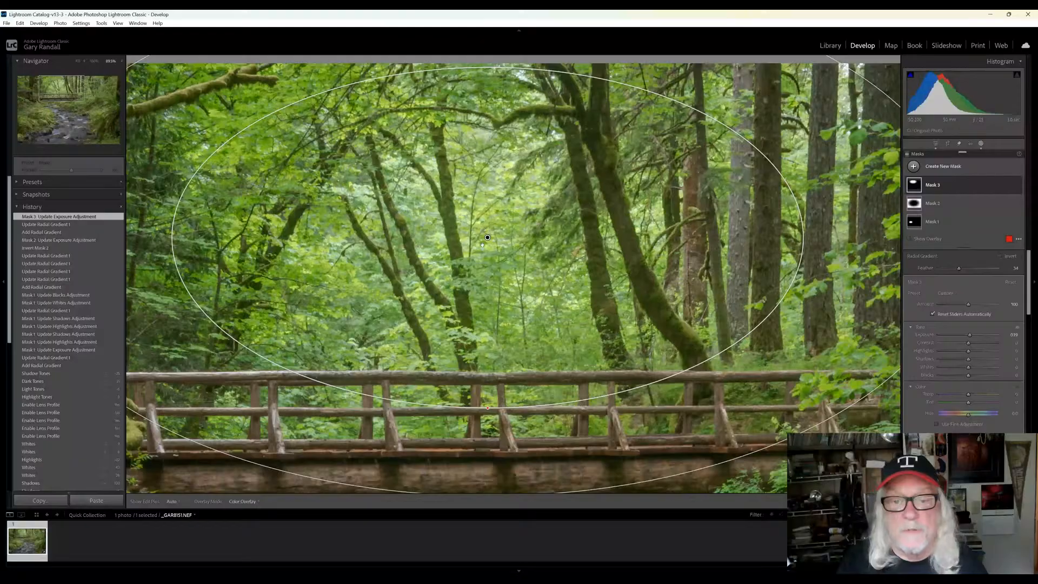
{"action": "left_click_drag", "start_coordinate": [487, 237], "coordinate": [487, 221]}
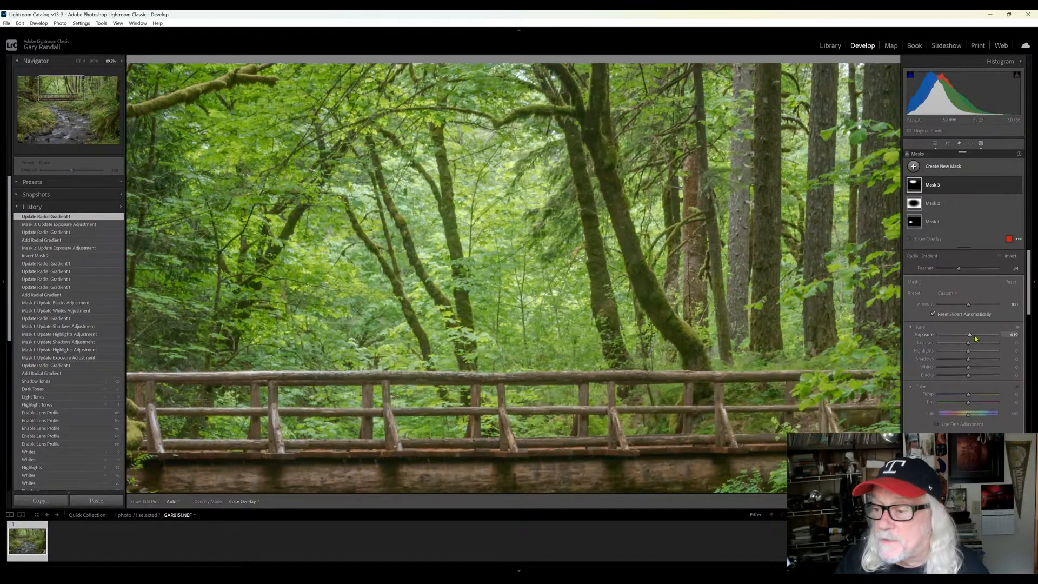
{"action": "left_click_drag", "start_coordinate": [970, 336], "coordinate": [969, 338]}
{"action": "key", "text": "o"}
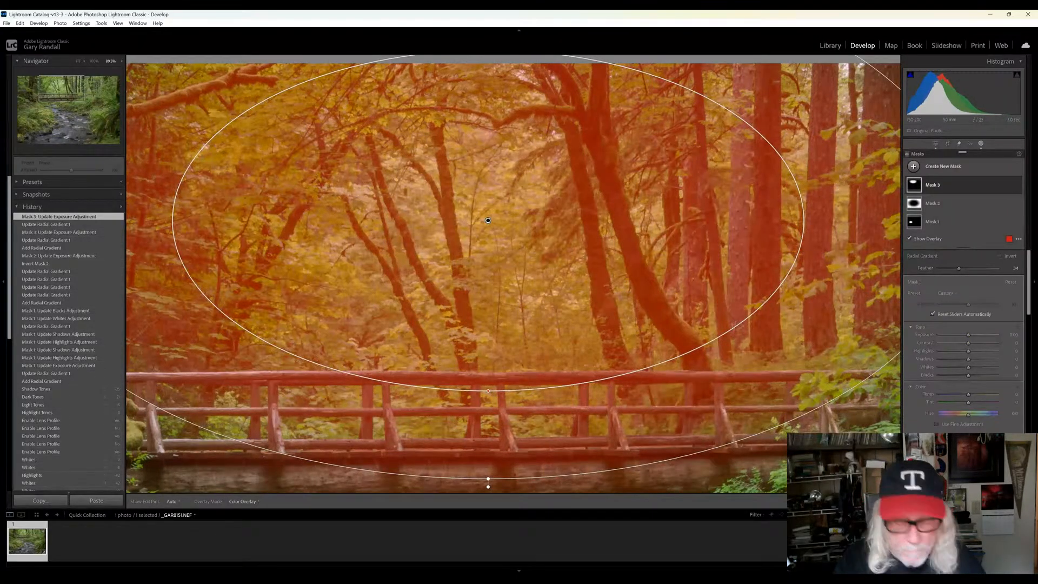
{"action": "key", "text": "z"}
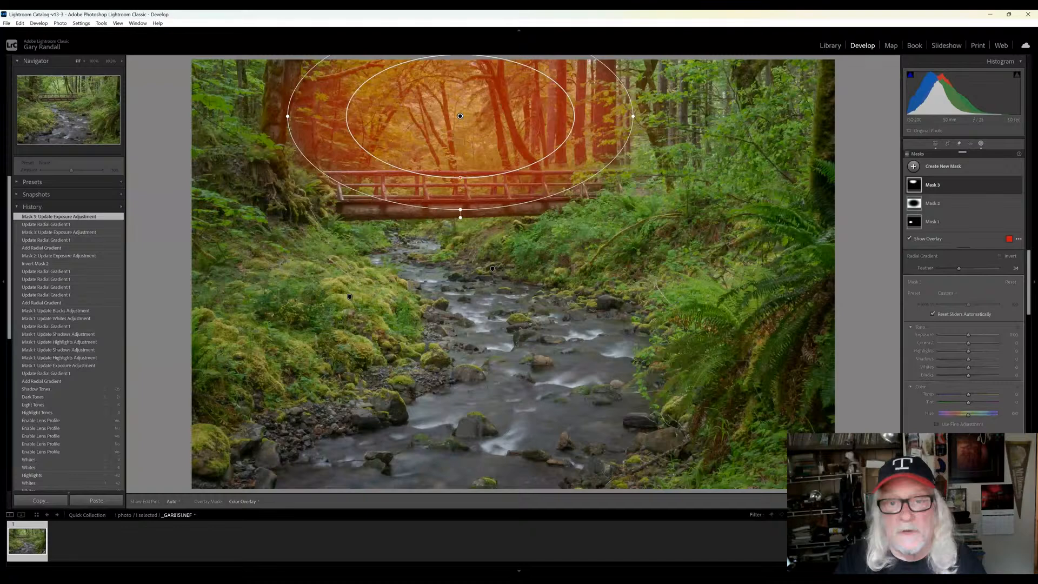
{"action": "left_click_drag", "start_coordinate": [492, 154], "coordinate": [497, 159]}
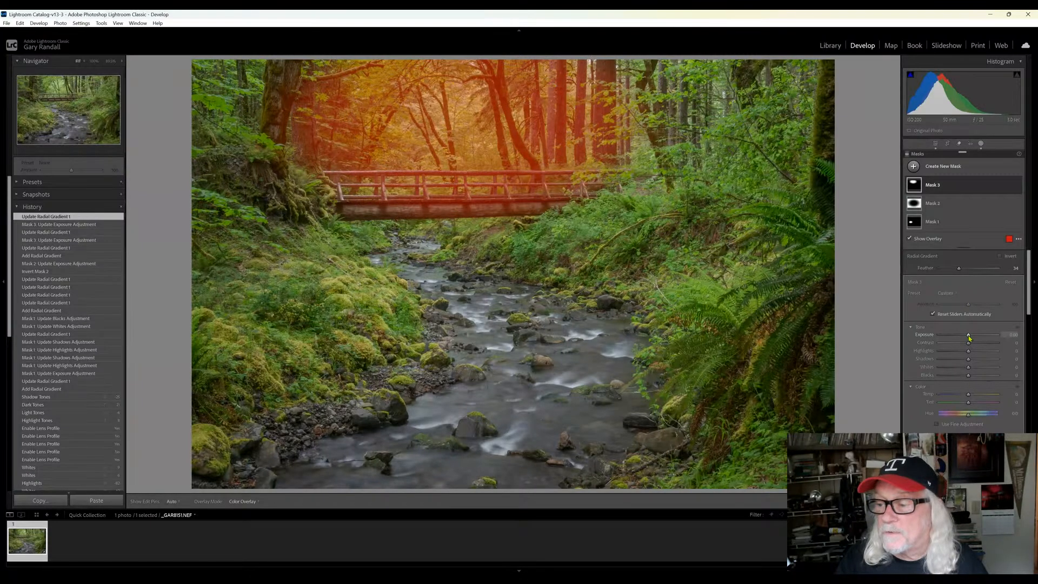
{"action": "key", "text": "o"}
{"action": "left_click_drag", "start_coordinate": [969, 338], "coordinate": [971, 338]}
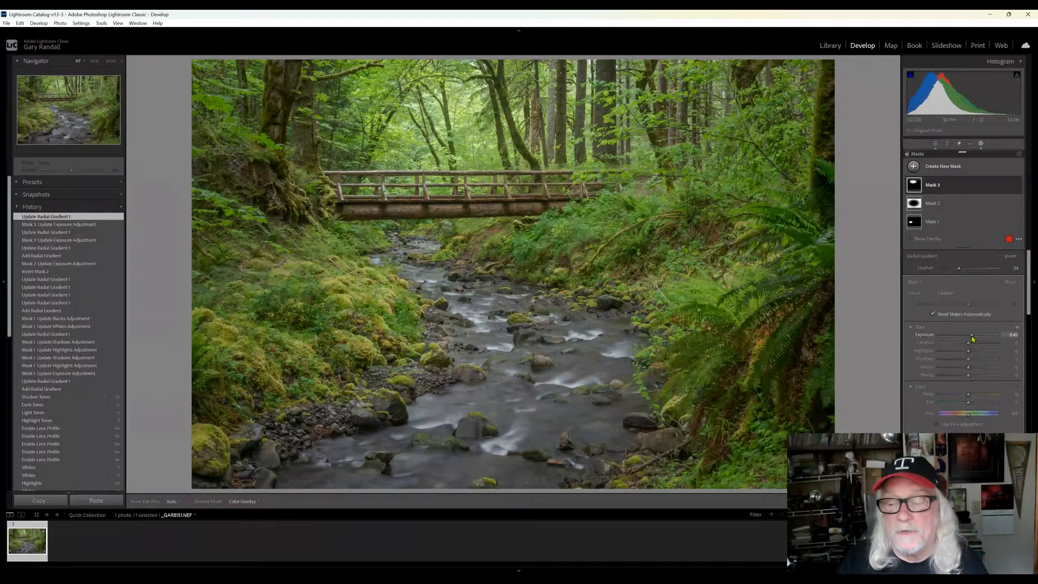
On the large inverted mask, set Exposure -0.92, Shadows 65 and Amount 83, and move its gradient up slightly toward the bridge
{"action": "left_click", "coordinate": [914, 204]}
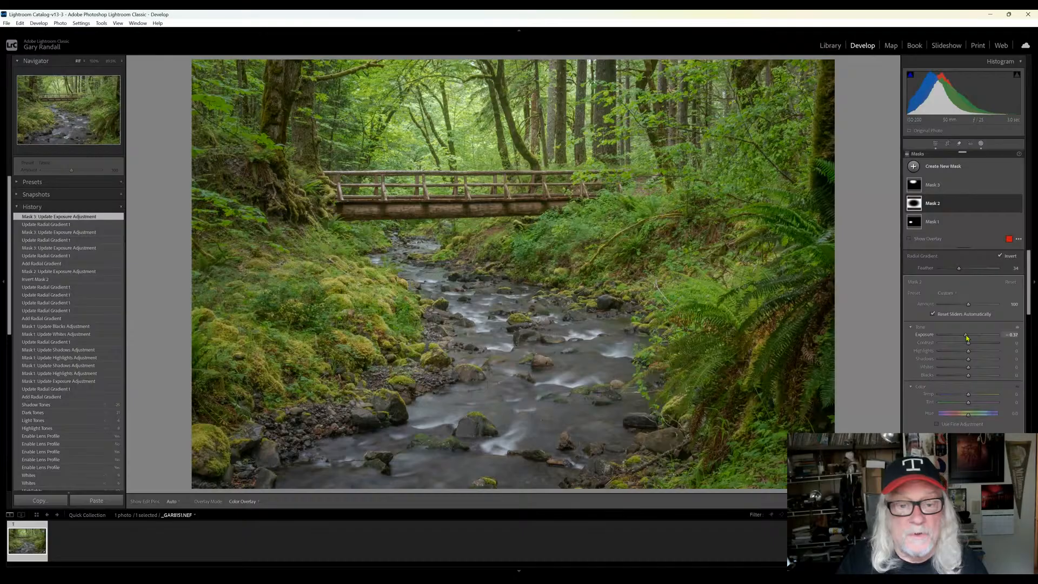
{"action": "left_click_drag", "start_coordinate": [967, 336], "coordinate": [989, 377]}
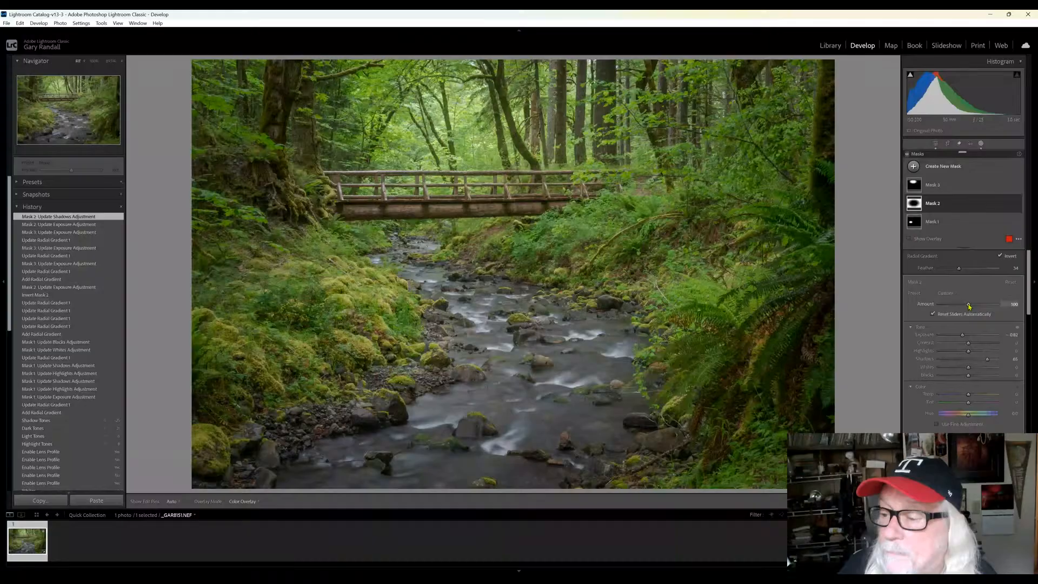
{"action": "left_click_drag", "start_coordinate": [968, 306], "coordinate": [964, 307]}
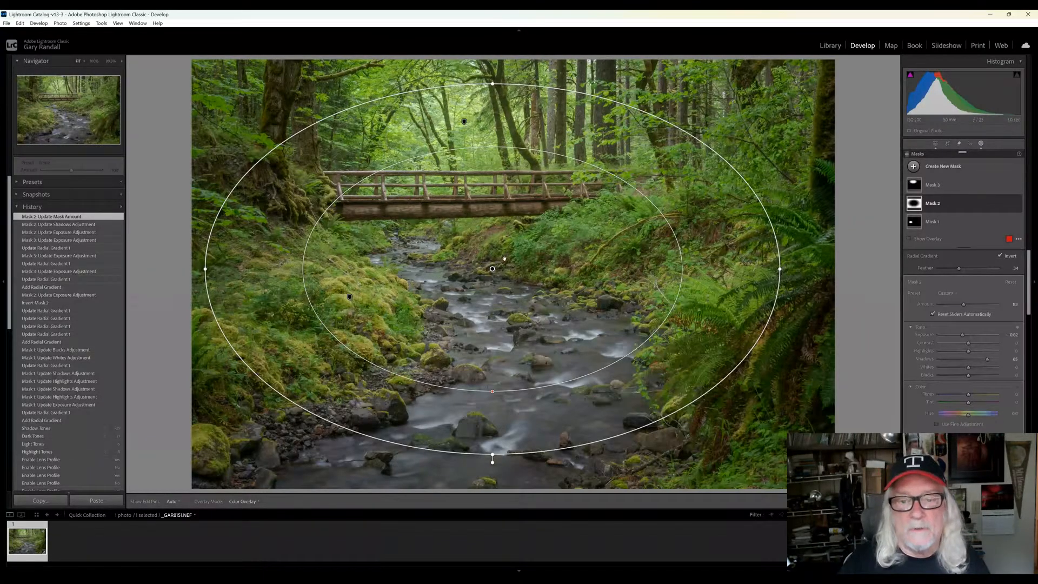
{"action": "mouse_move", "coordinate": [492, 269]}
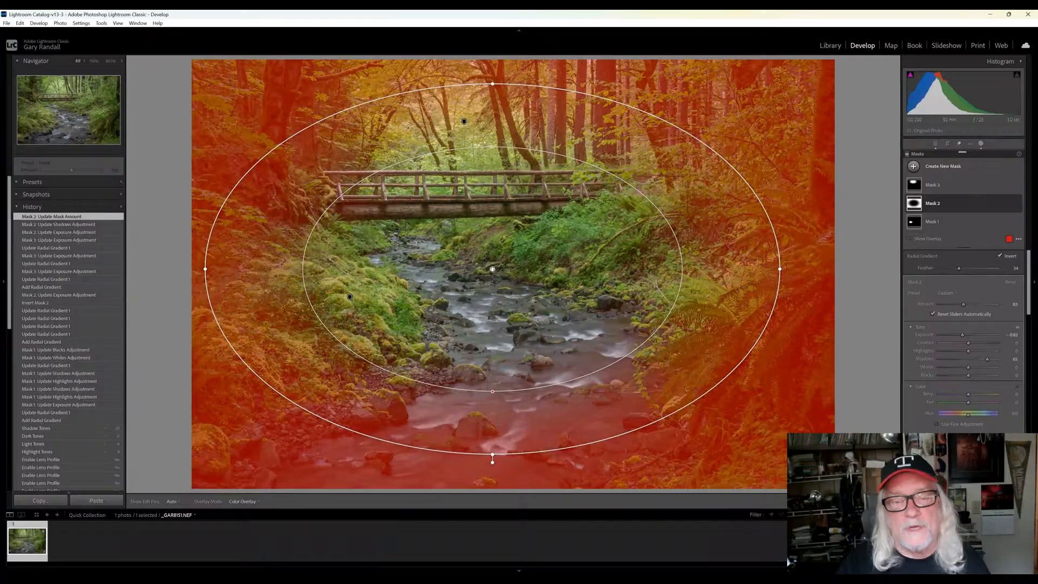
{"action": "mouse_move", "coordinate": [492, 268]}
{"action": "left_mouse_down"}
{"action": "mouse_move", "coordinate": [480, 289]}
{"action": "mouse_move", "coordinate": [488, 283]}
{"action": "mouse_move", "coordinate": [494, 305]}
{"action": "mouse_move", "coordinate": [481, 217]}
{"action": "mouse_move", "coordinate": [487, 301]}
{"action": "mouse_move", "coordinate": [494, 279]}
{"action": "mouse_move", "coordinate": [477, 252]}
{"action": "mouse_move", "coordinate": [495, 313]}
{"action": "mouse_move", "coordinate": [506, 300]}
{"action": "mouse_move", "coordinate": [465, 278]}
{"action": "mouse_move", "coordinate": [465, 253]}
{"action": "mouse_move", "coordinate": [484, 251]}
{"action": "left_mouse_up"}
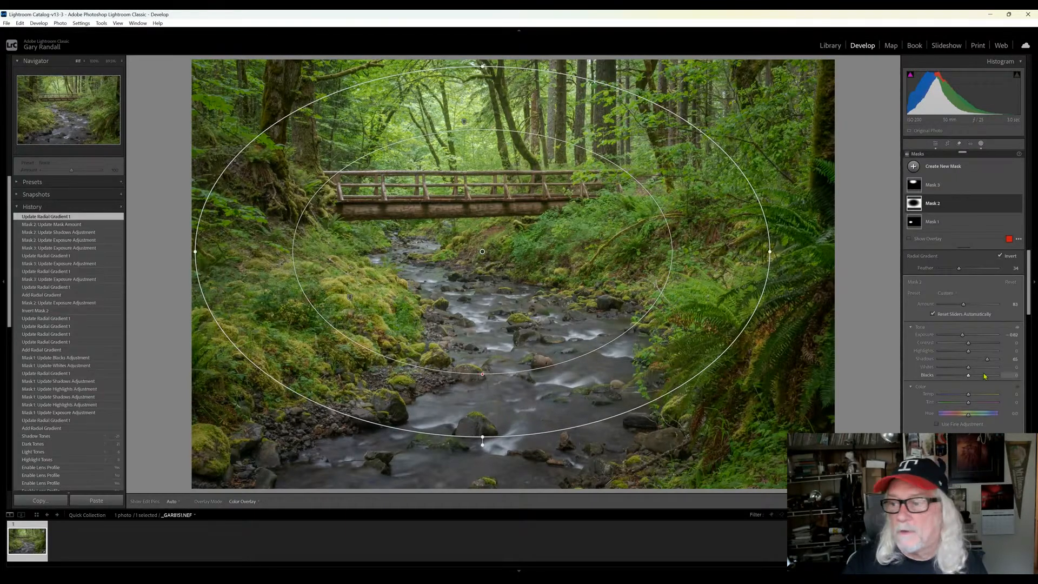
Add a linear gradient mask covering the forest from the photo's top edge down to the bridge
{"action": "left_click", "coordinate": [936, 144]}
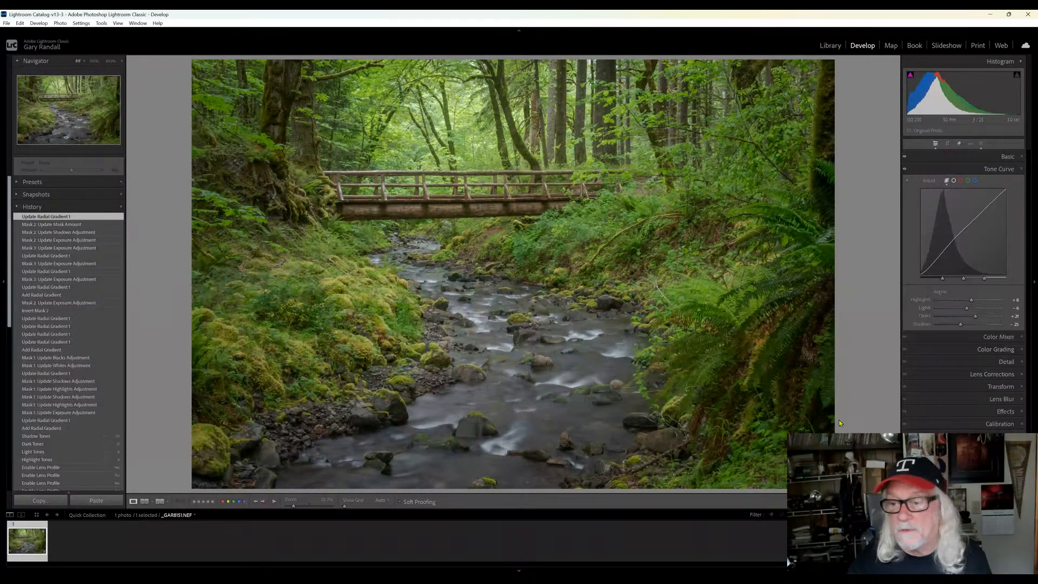
{"action": "left_click", "coordinate": [980, 143]}
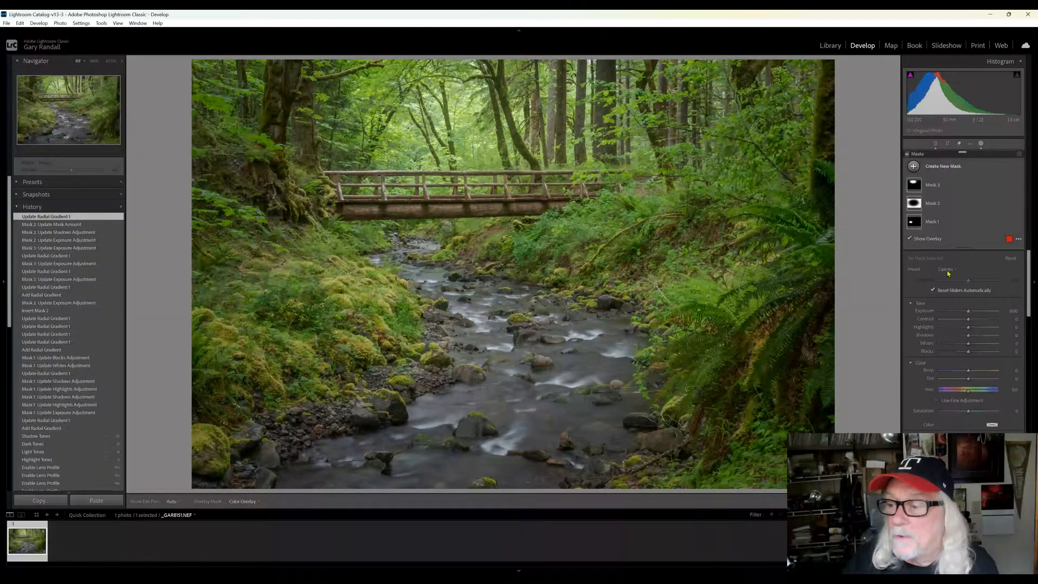
{"action": "key", "text": "m"}
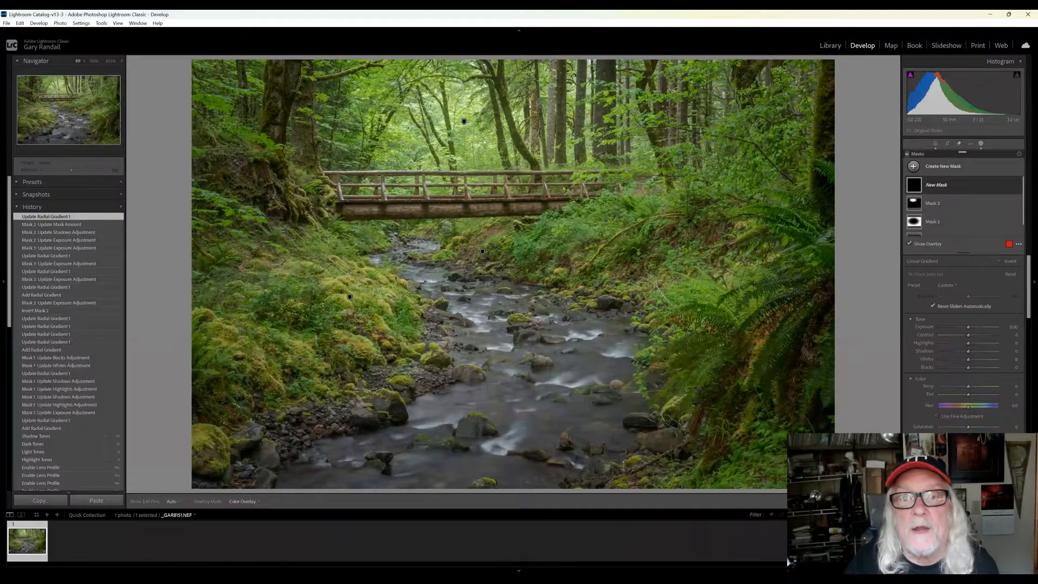
{"action": "mouse_move", "coordinate": [513, 62]}
{"action": "left_mouse_down"}
{"action": "mouse_move", "coordinate": [519, 157]}
{"action": "mouse_move", "coordinate": [488, 158]}
{"action": "mouse_move", "coordinate": [472, 211]}
{"action": "left_mouse_up"}
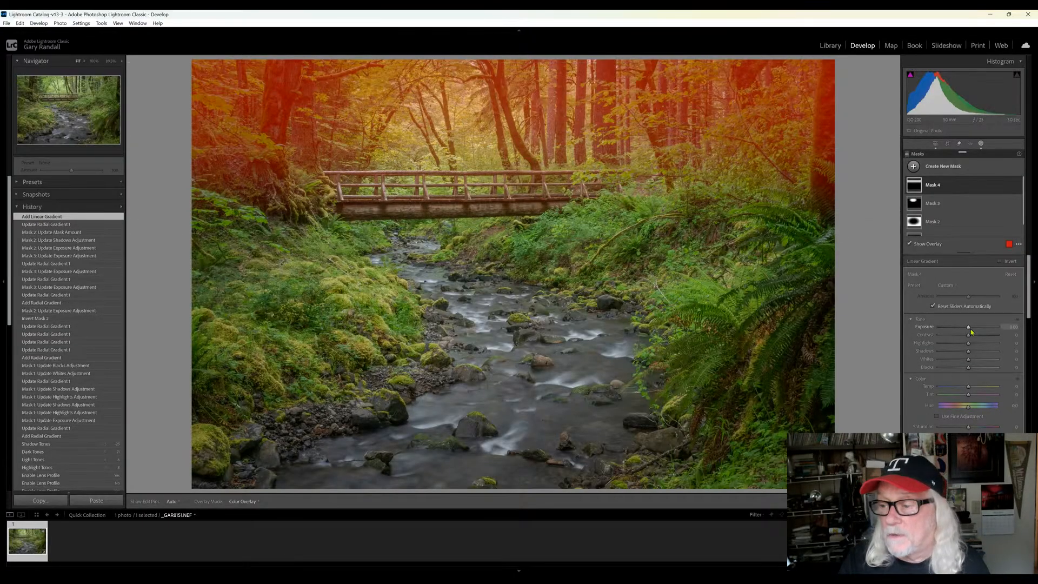
Hide the linear gradient's overlay and set its Exposure to 0.37 and Highlights to -25
{"action": "key", "text": "o"}
{"action": "left_click_drag", "start_coordinate": [969, 331], "coordinate": [971, 332]}
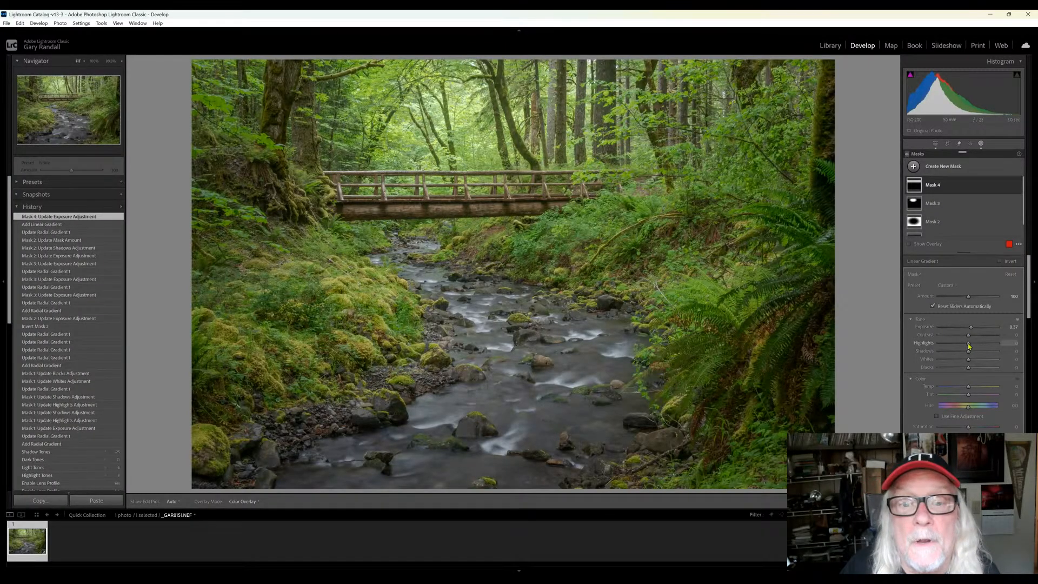
{"action": "left_click_drag", "start_coordinate": [969, 345], "coordinate": [953, 351]}
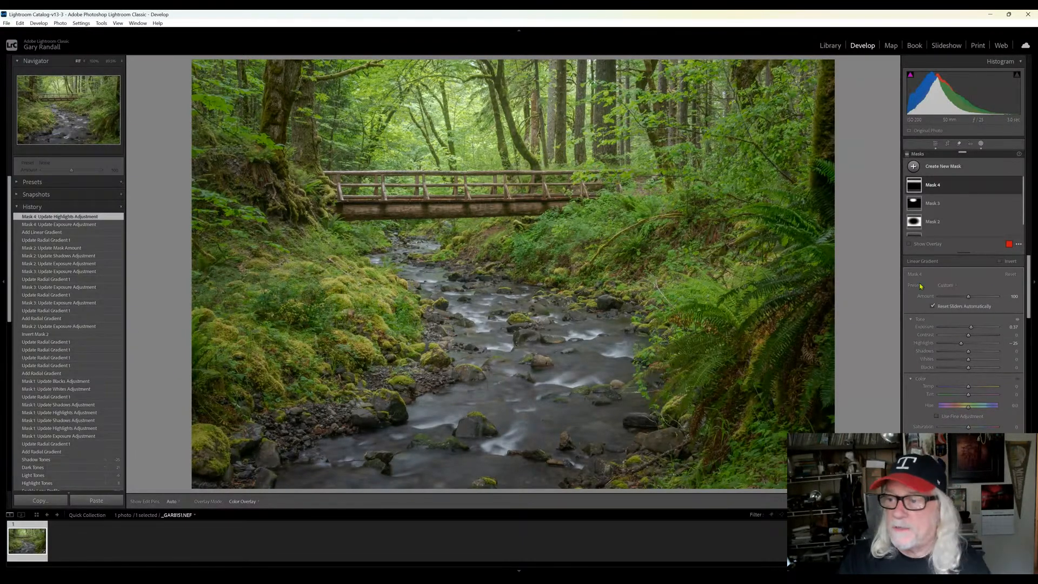
On the radial mask over the trees above the bridge, lower Dehaze slightly below zero and set Clarity to 7
{"action": "left_click", "coordinate": [954, 204]}
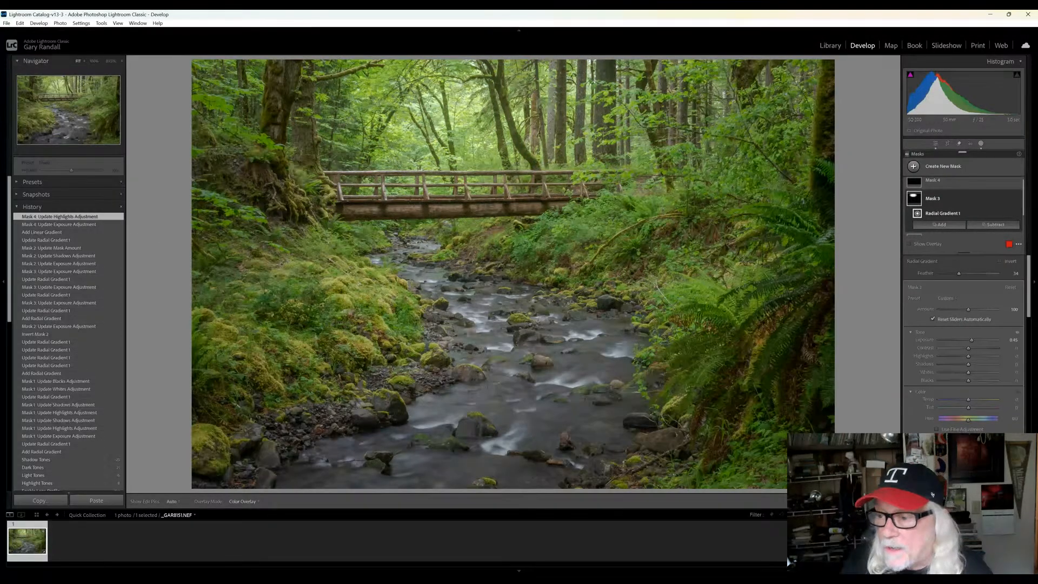
{"action": "scroll", "coordinate": [963, 346], "scroll_direction": "down", "scroll_amount": 3}
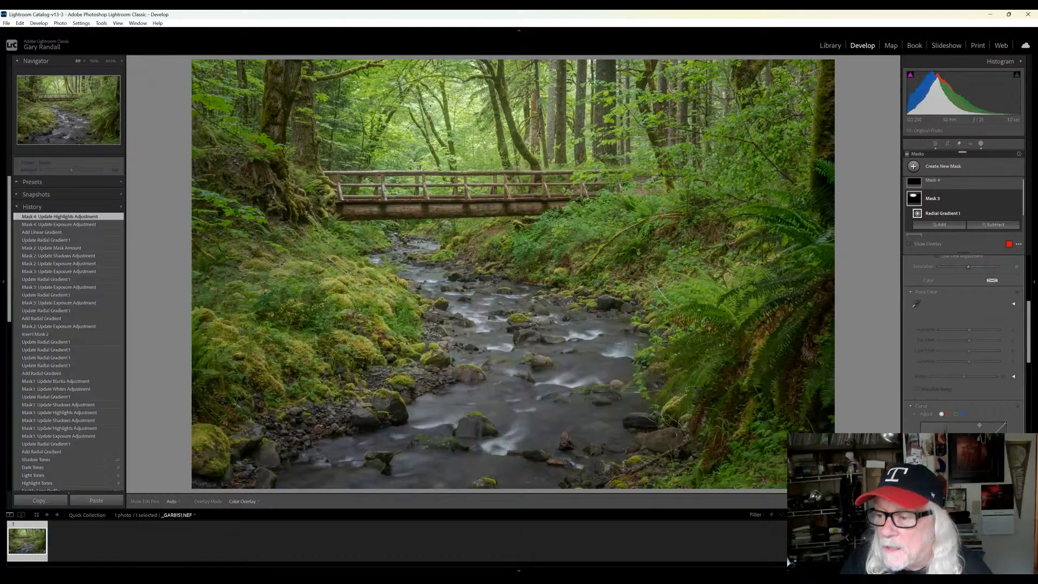
{"action": "scroll", "coordinate": [967, 367], "scroll_direction": "down", "scroll_amount": 6}
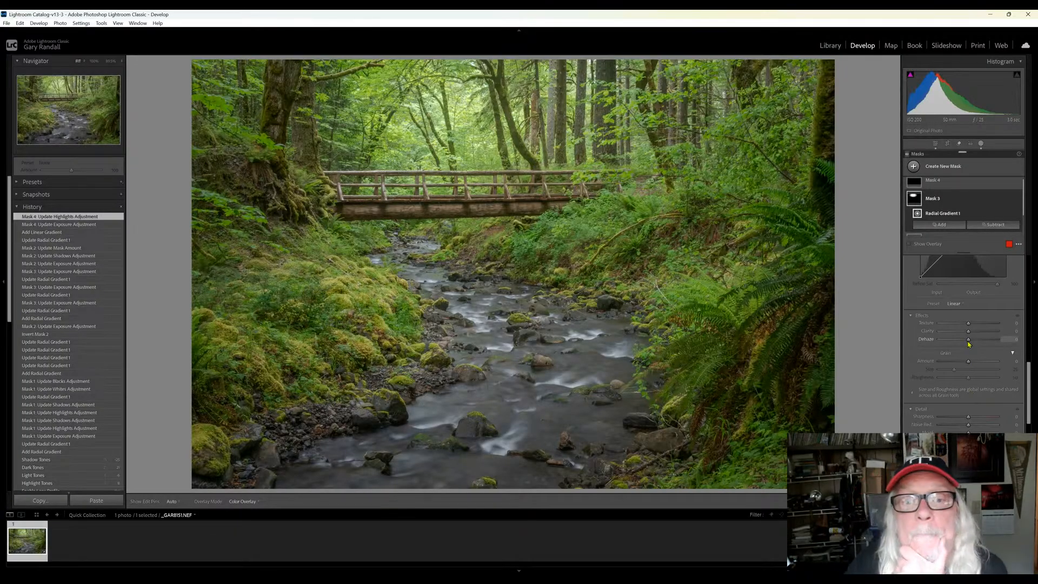
{"action": "left_click_drag", "start_coordinate": [967, 341], "coordinate": [968, 350]}
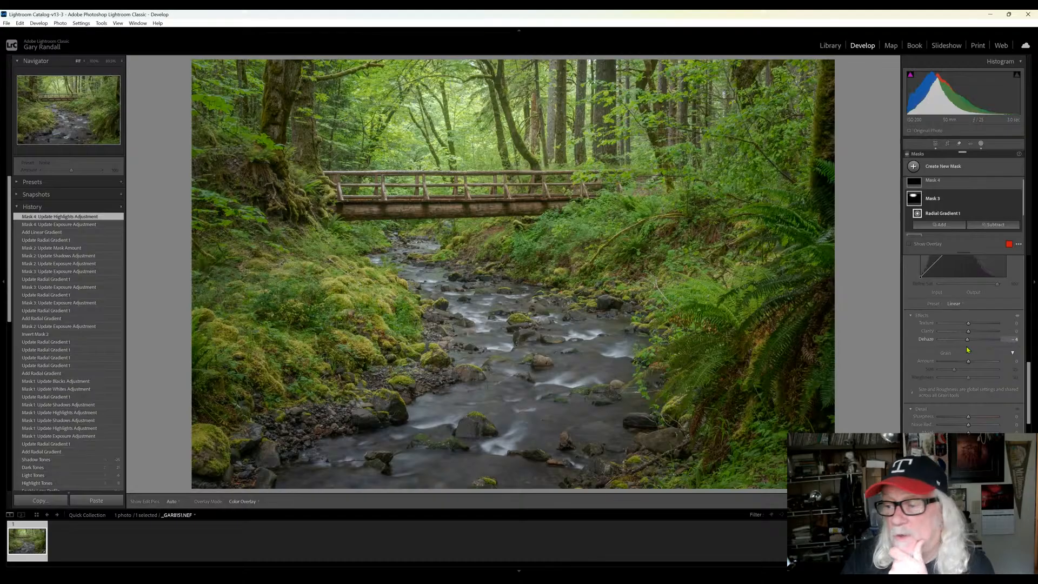
{"action": "mouse_move", "coordinate": [968, 350]}
{"action": "left_mouse_down"}
{"action": "mouse_move", "coordinate": [987, 348]}
{"action": "mouse_move", "coordinate": [968, 362]}
{"action": "left_mouse_up"}
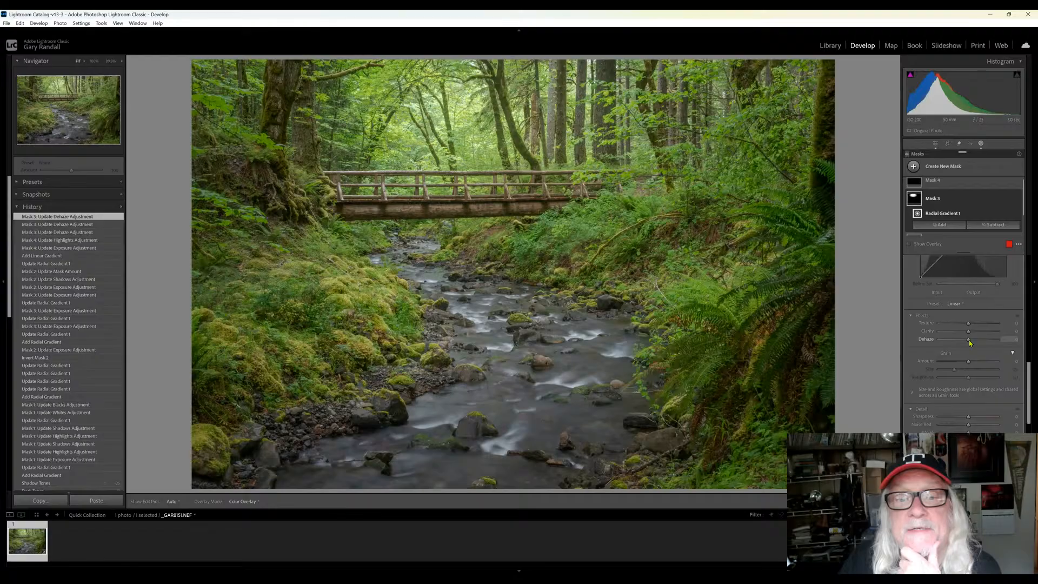
{"action": "left_click_drag", "start_coordinate": [968, 340], "coordinate": [972, 336]}
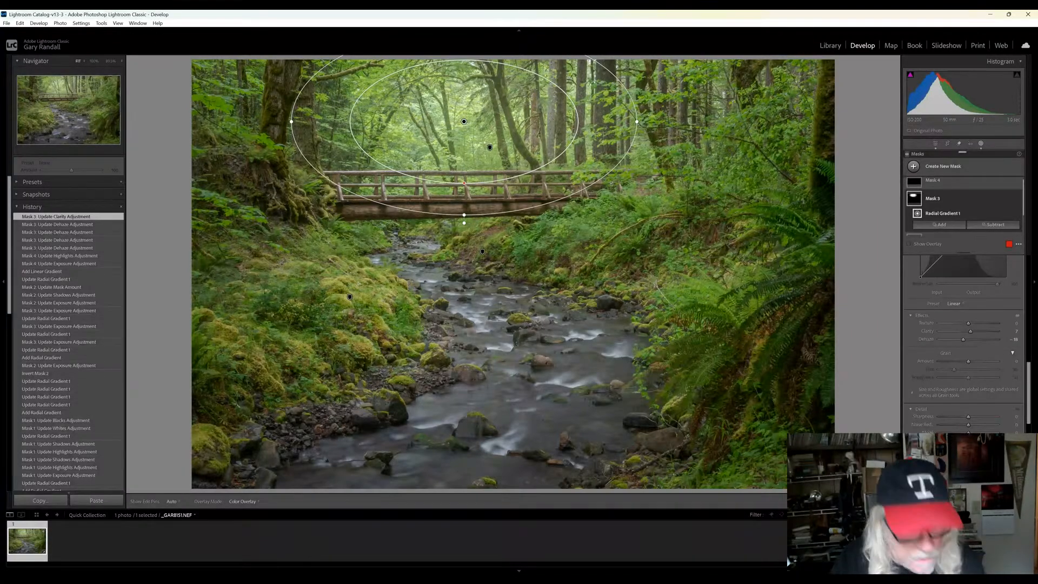
Set the same tree mask's Texture to 21 and fine-tune its Clarity while checking the bridge and trees up close
{"action": "key", "text": "z"}
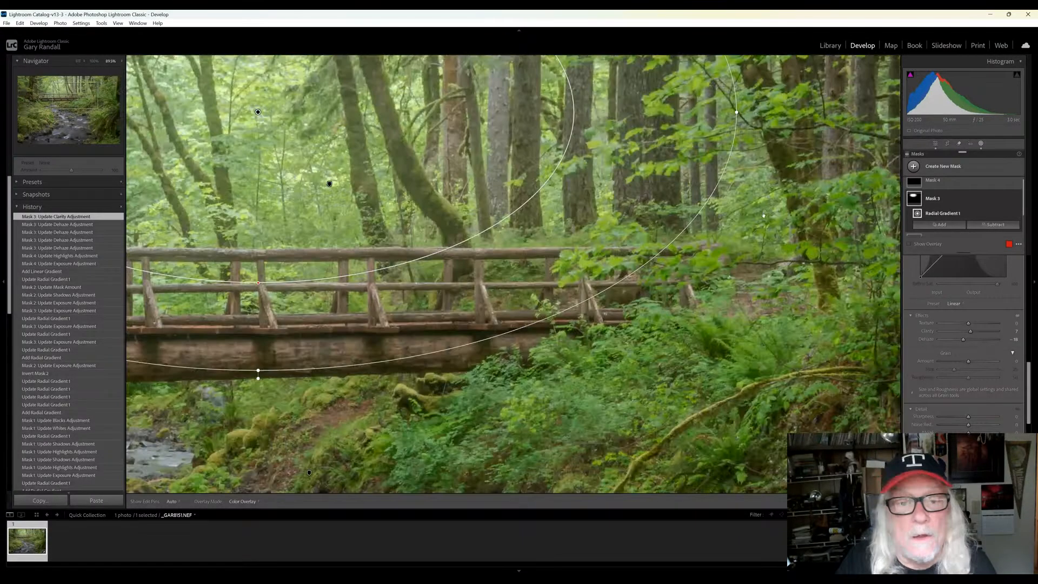
{"action": "left_click_drag", "start_coordinate": [764, 215], "coordinate": [977, 298]}
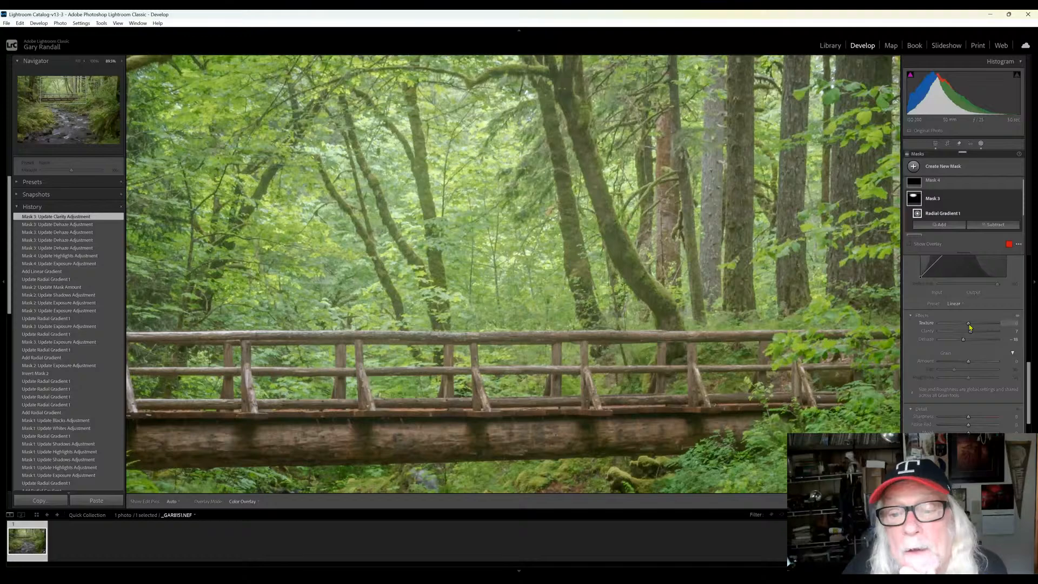
{"action": "left_click_drag", "start_coordinate": [974, 327], "coordinate": [973, 331]}
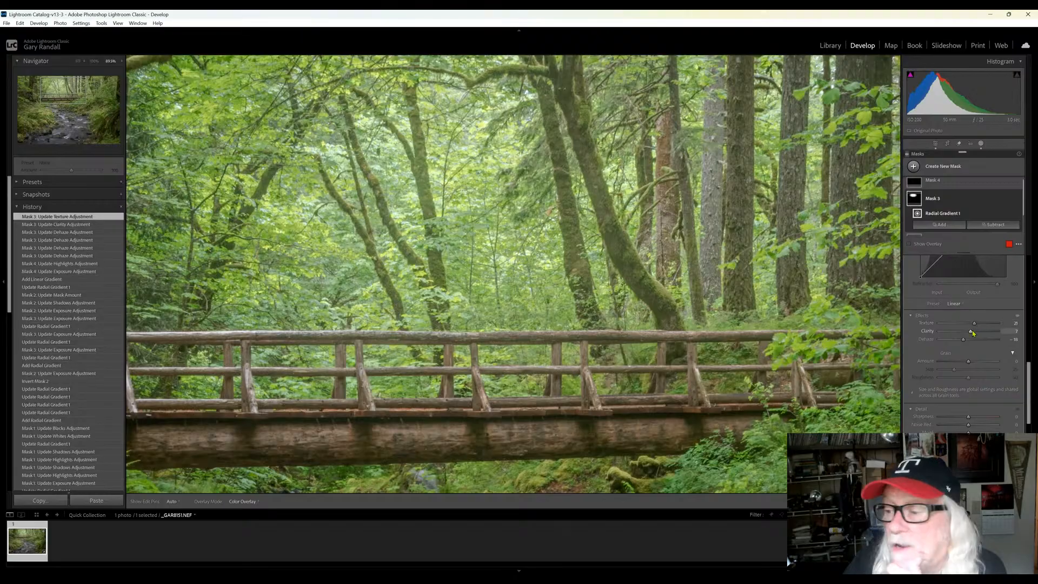
{"action": "left_click_drag", "start_coordinate": [971, 334], "coordinate": [971, 335]}
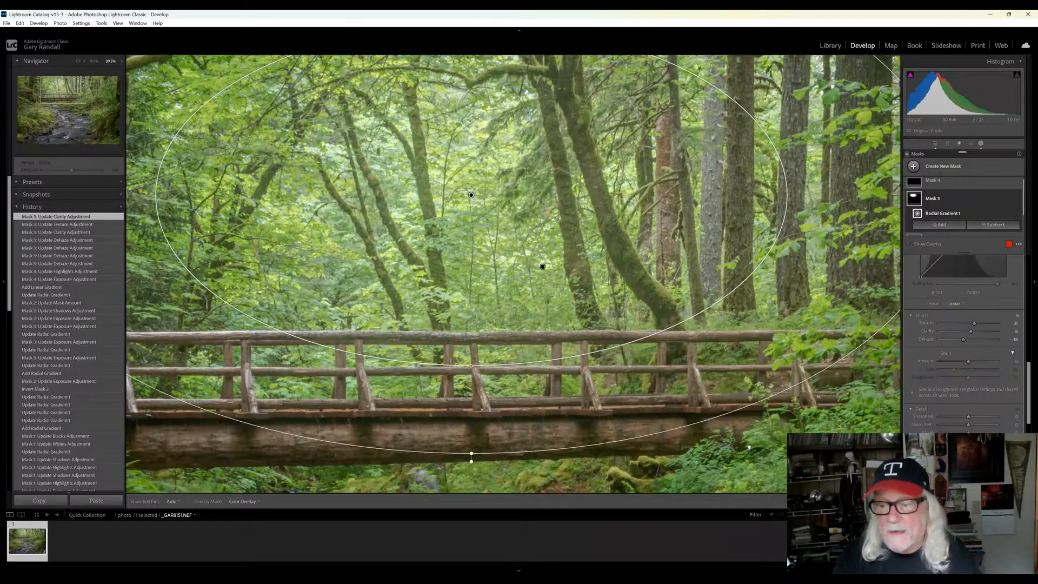
Widen the radial mask over the trees above the bridge and shift it slightly up and to the right
{"action": "key", "text": "z"}
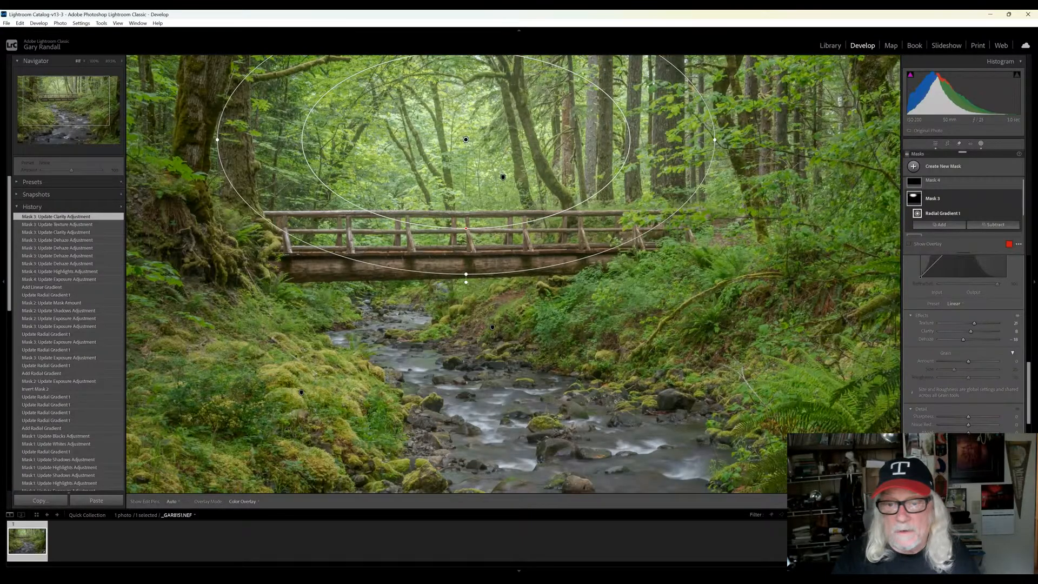
{"action": "key", "text": "z"}
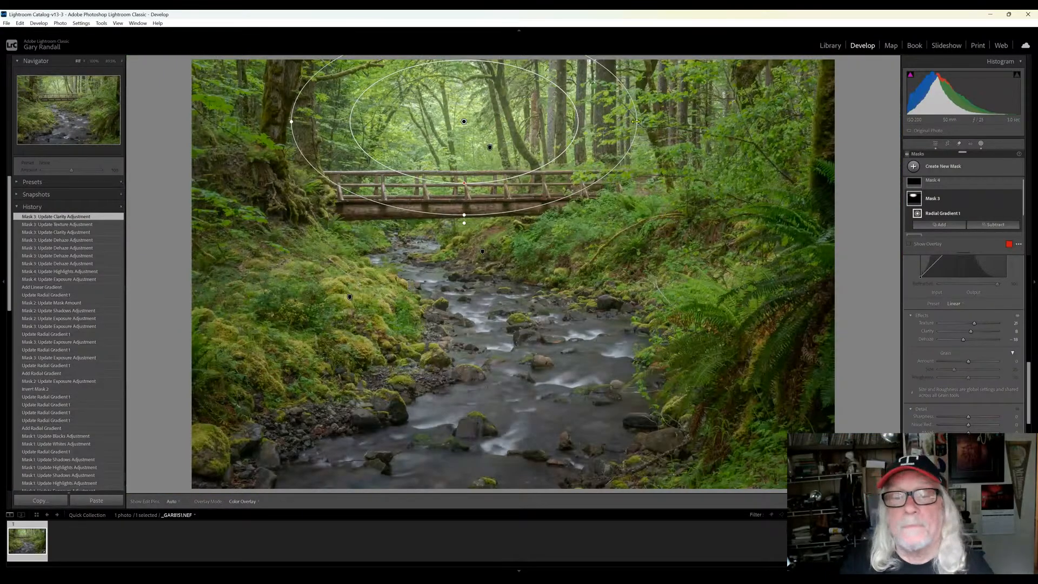
{"action": "left_click_drag", "start_coordinate": [637, 122], "coordinate": [691, 121]}
{"action": "left_click_drag", "start_coordinate": [563, 121], "coordinate": [556, 118]}
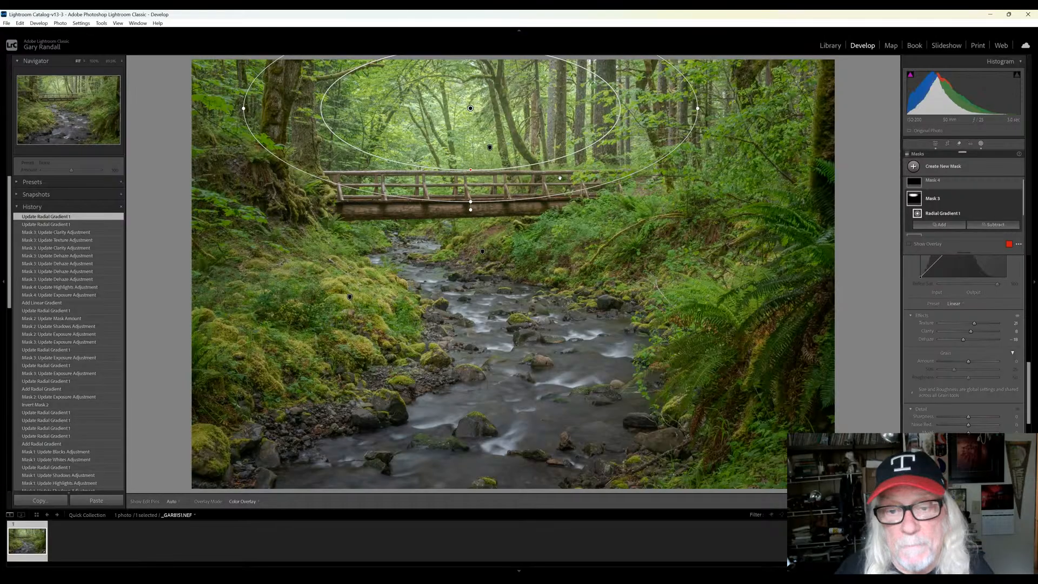
{"action": "mouse_move", "coordinate": [558, 125]}
{"action": "left_mouse_down"}
{"action": "mouse_move", "coordinate": [606, 122]}
{"action": "mouse_move", "coordinate": [540, 142]}
{"action": "mouse_move", "coordinate": [471, 132]}
{"action": "mouse_move", "coordinate": [604, 105]}
{"action": "mouse_move", "coordinate": [556, 116]}
{"action": "mouse_move", "coordinate": [570, 116]}
{"action": "left_mouse_up"}
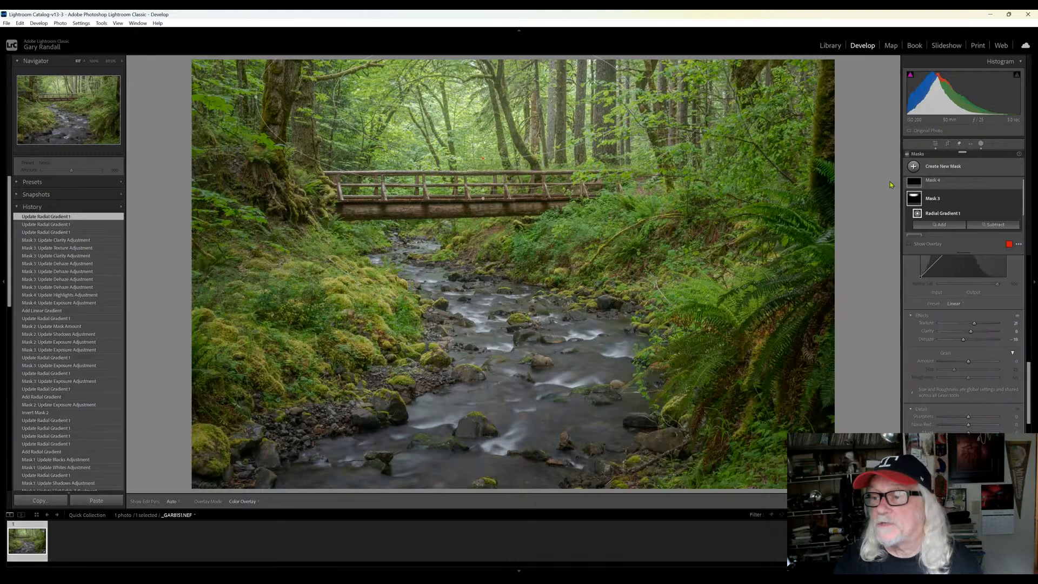
Compare the photo with and without the linear gradient mask over the upper forest
{"action": "mouse_move", "coordinate": [1004, 210]}
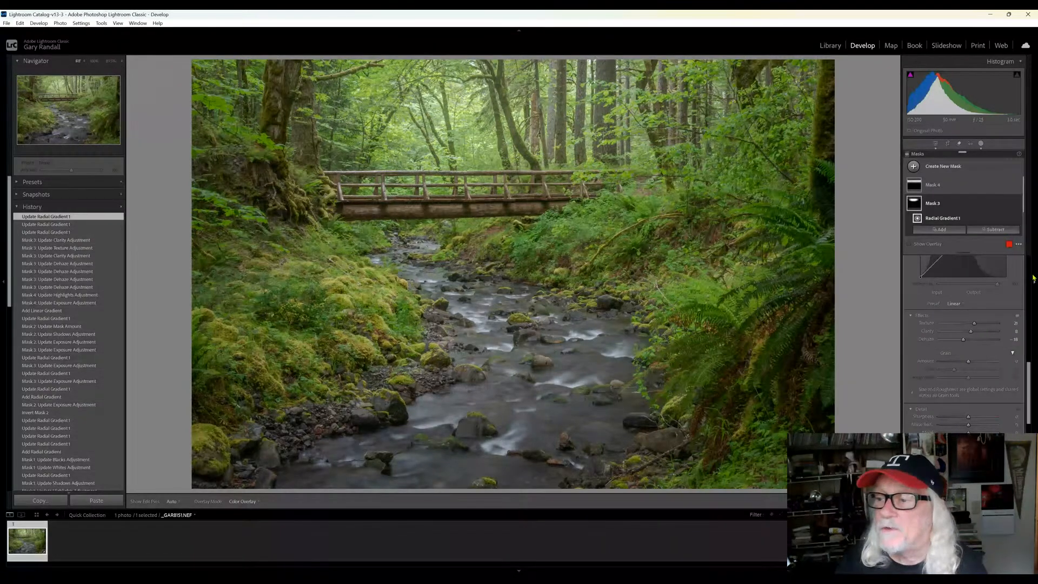
{"action": "left_click", "coordinate": [1019, 186]}
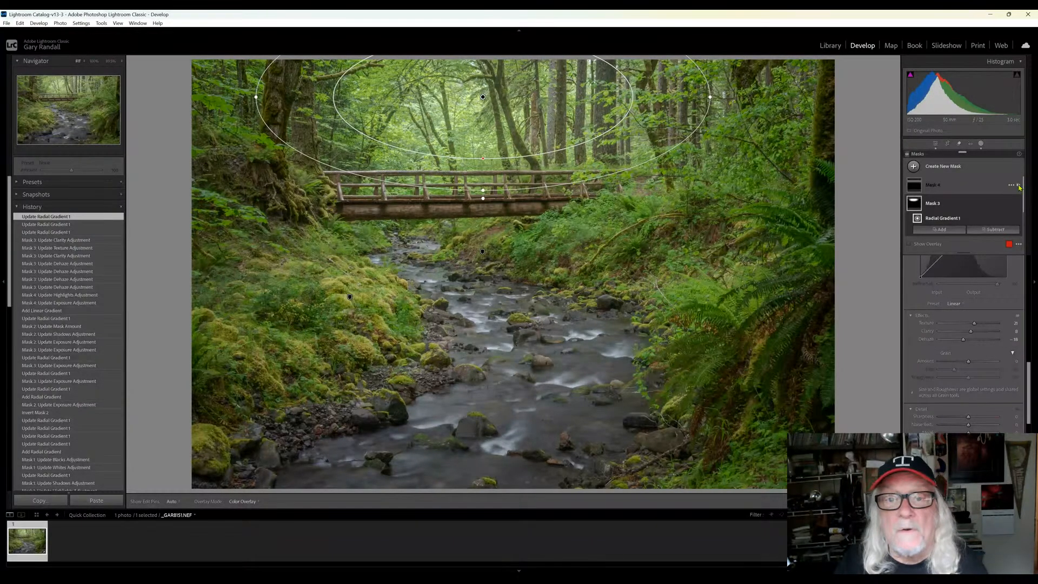
{"action": "left_click", "coordinate": [1019, 186]}
{"action": "left_click", "coordinate": [1020, 186]}
{"action": "left_click", "coordinate": [1019, 186]}
{"action": "left_click", "coordinate": [1020, 186]}
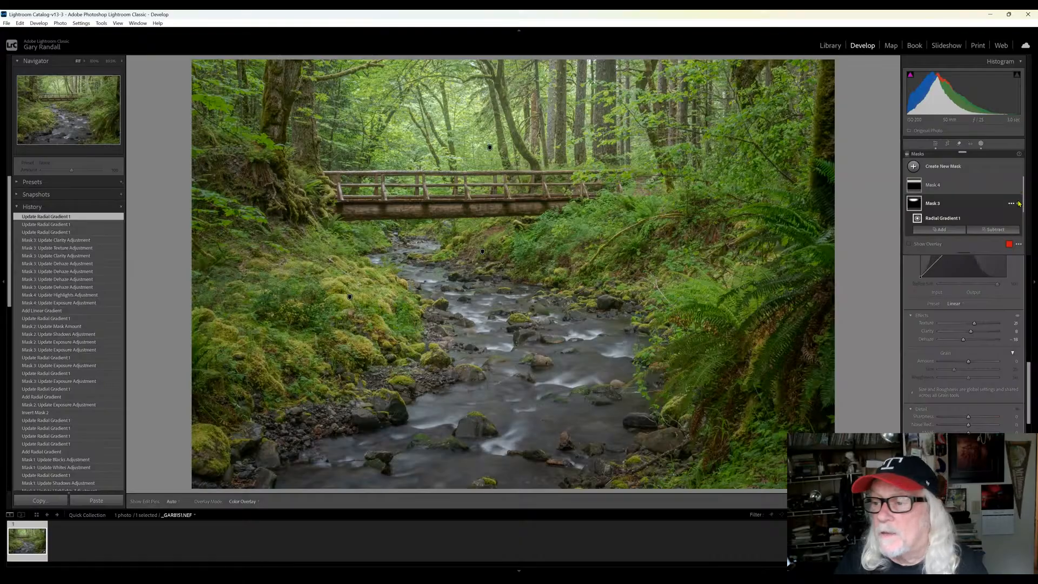
{"action": "left_click", "coordinate": [1020, 186]}
Compare the photo with and without the radial tree mask and check the area it covers
{"action": "left_click", "coordinate": [1019, 203]}
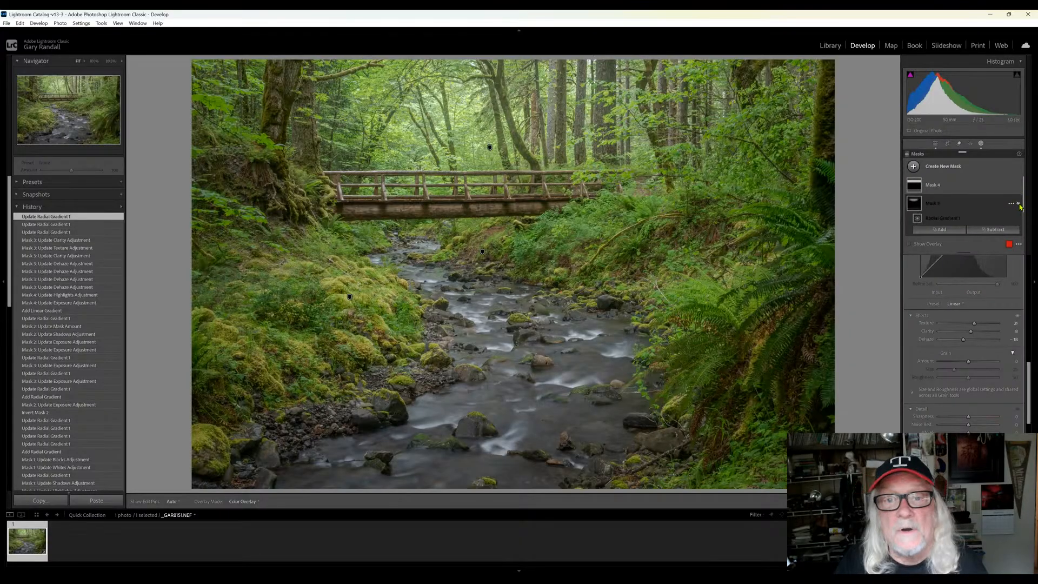
{"action": "left_click", "coordinate": [1019, 204]}
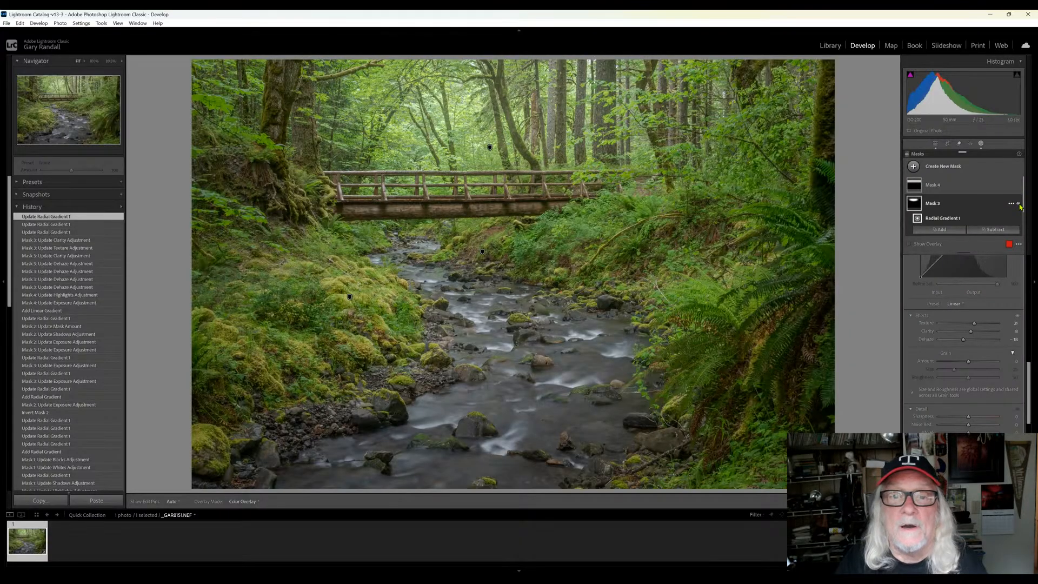
{"action": "left_click", "coordinate": [1019, 204]}
{"action": "left_click", "coordinate": [1019, 204]}
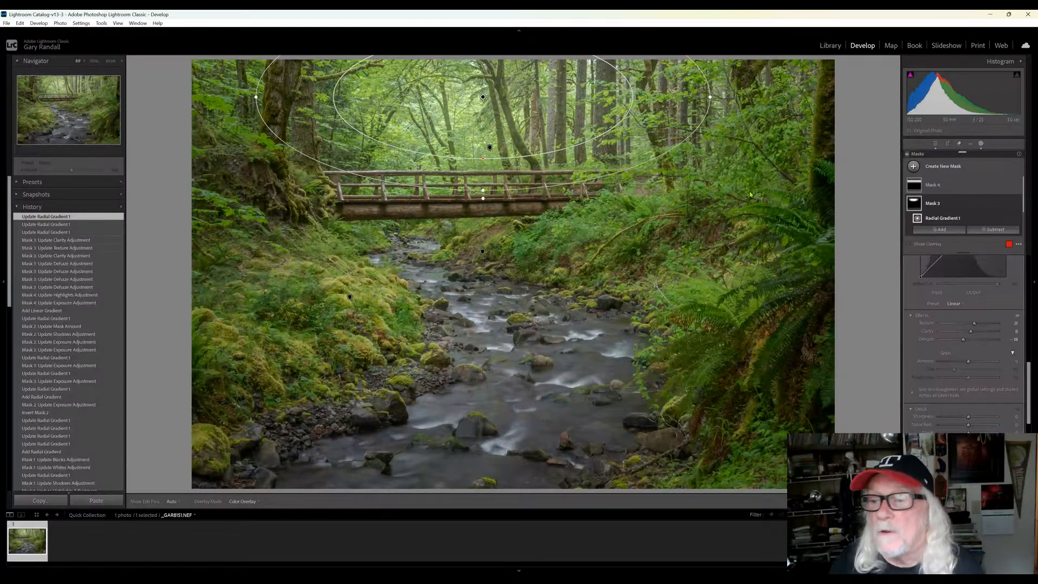
{"action": "mouse_move", "coordinate": [482, 98]}
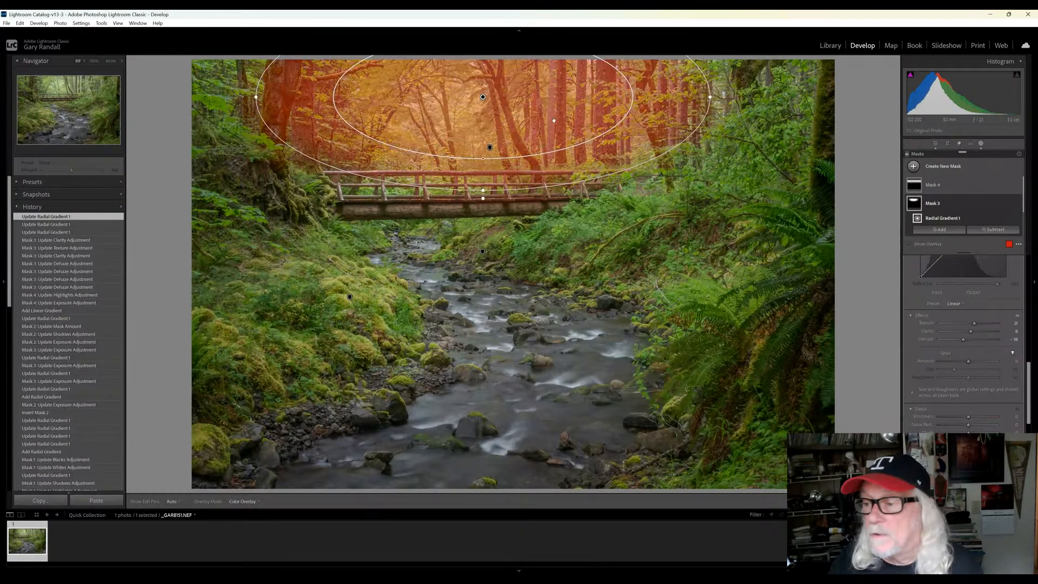
In the photo's overall tone curve, set Highlights to +29, Lights to -5 and Darks to +5
{"action": "scroll", "coordinate": [999, 394], "scroll_direction": "down", "scroll_amount": 4}
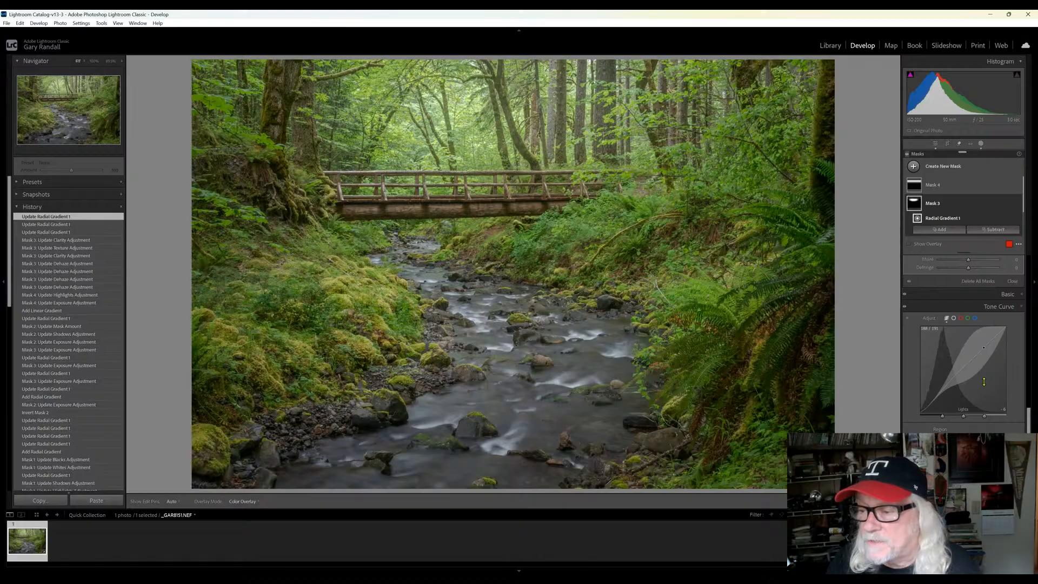
{"action": "scroll", "coordinate": [975, 395], "scroll_direction": "down", "scroll_amount": 1}
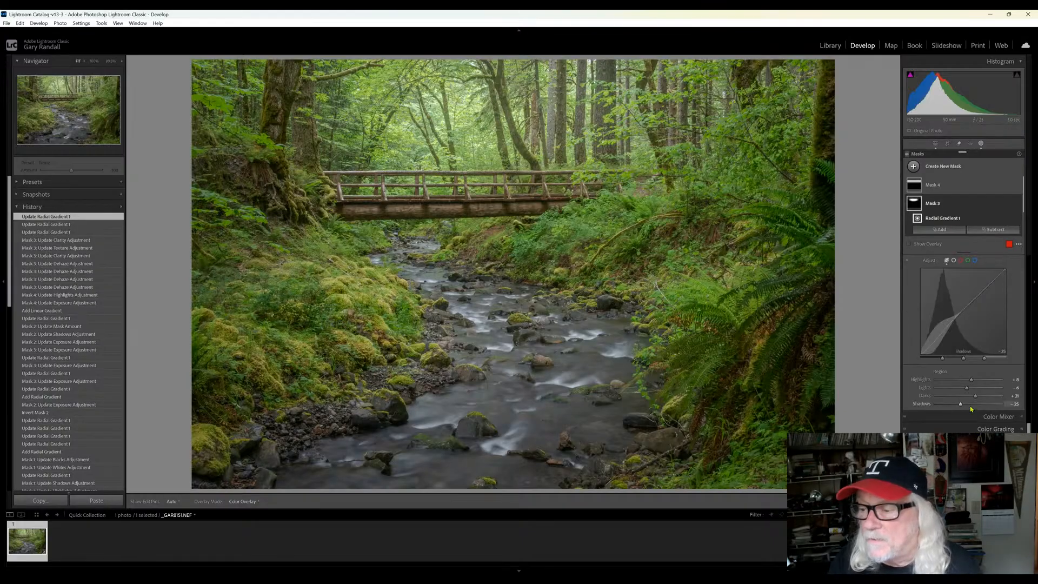
{"action": "left_click_drag", "start_coordinate": [971, 381], "coordinate": [979, 383]}
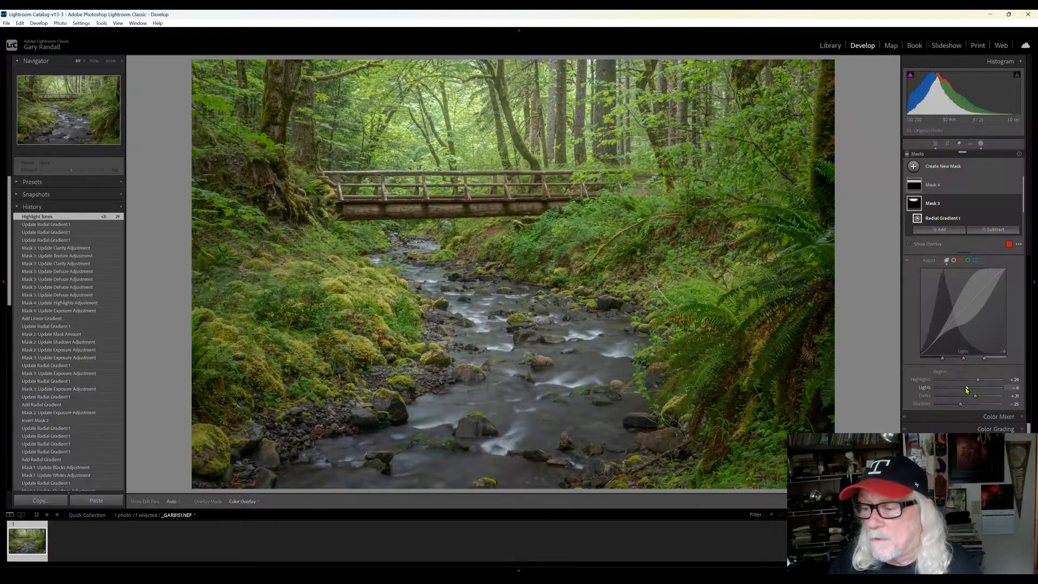
{"action": "left_click", "coordinate": [945, 203]}
{"action": "left_click", "coordinate": [985, 205]}
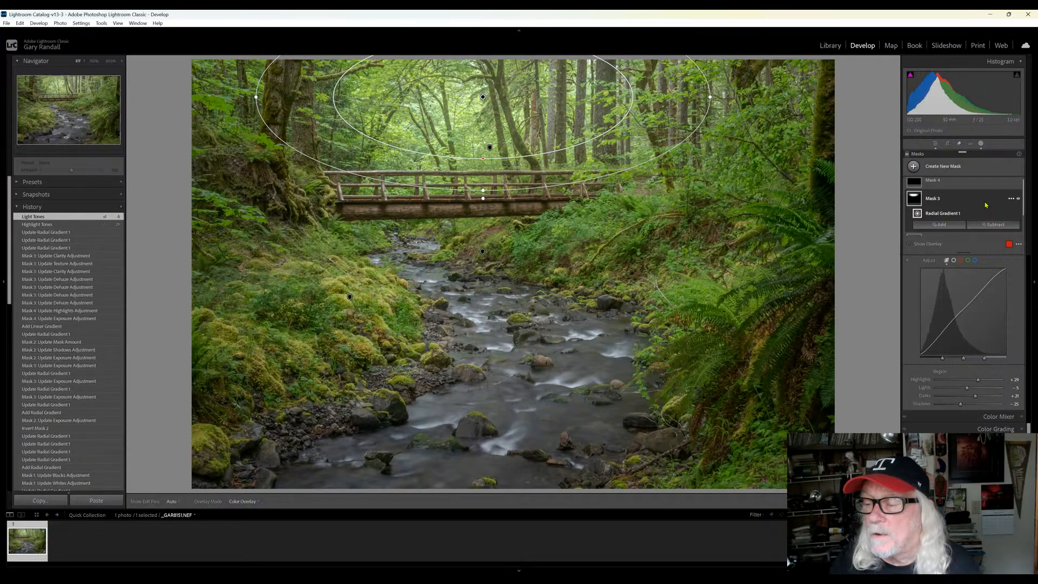
{"action": "left_click", "coordinate": [917, 199]}
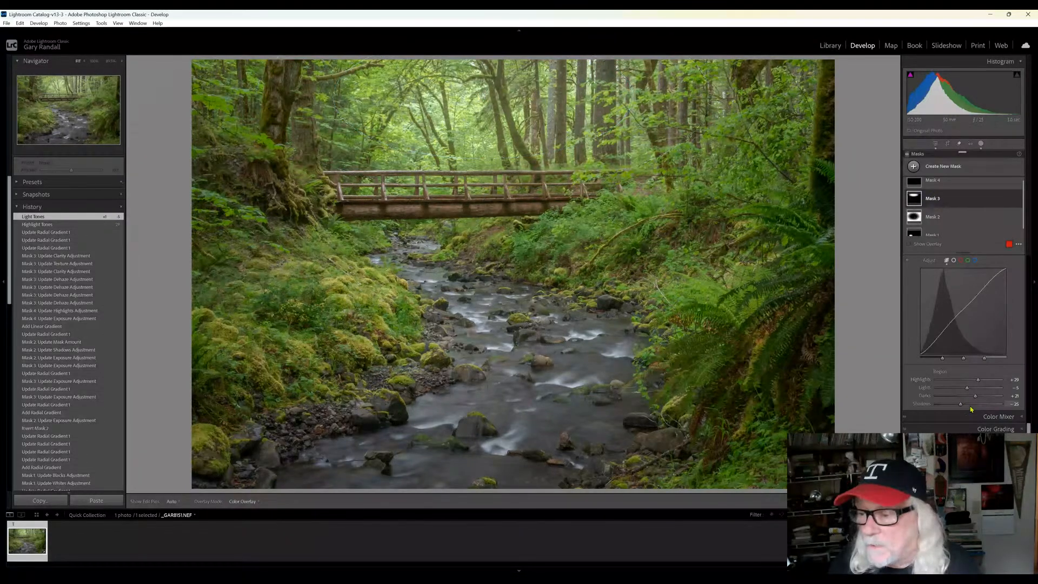
{"action": "left_click_drag", "start_coordinate": [975, 399], "coordinate": [970, 401]}
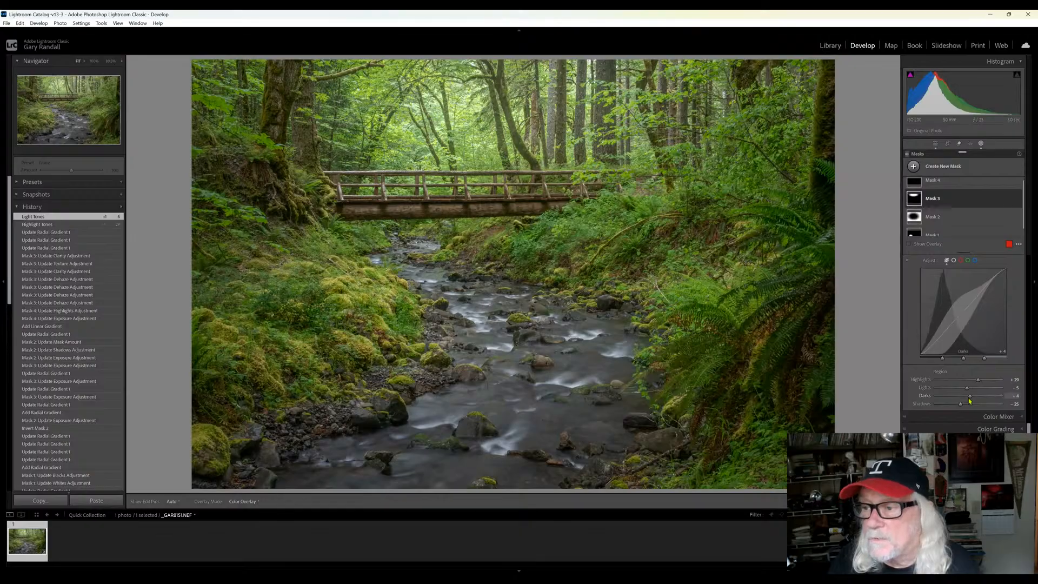
{"action": "mouse_move", "coordinate": [914, 225]}
{"action": "left_click", "coordinate": [914, 198]}
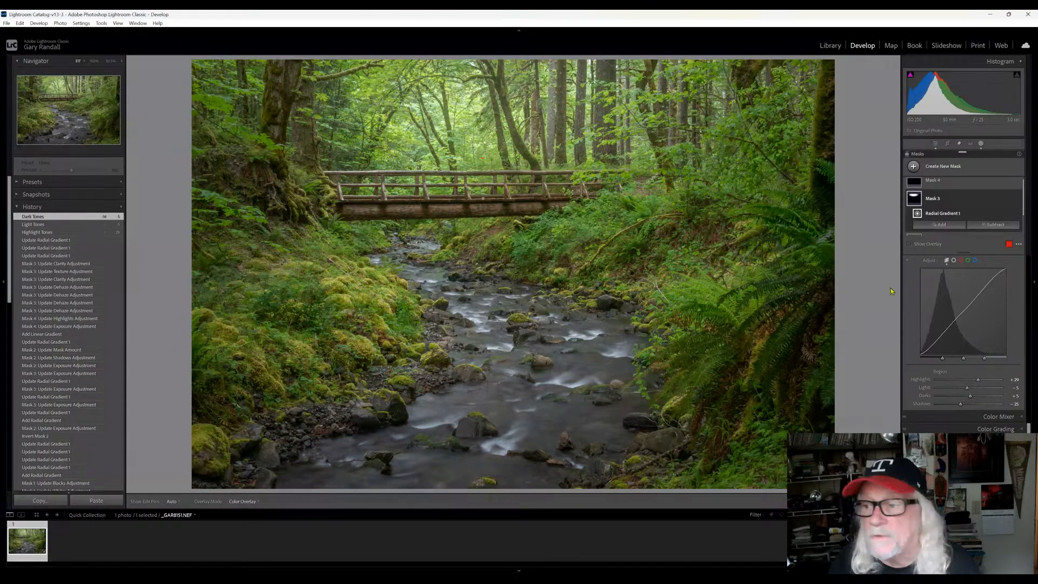
{"action": "left_click", "coordinate": [943, 213]}
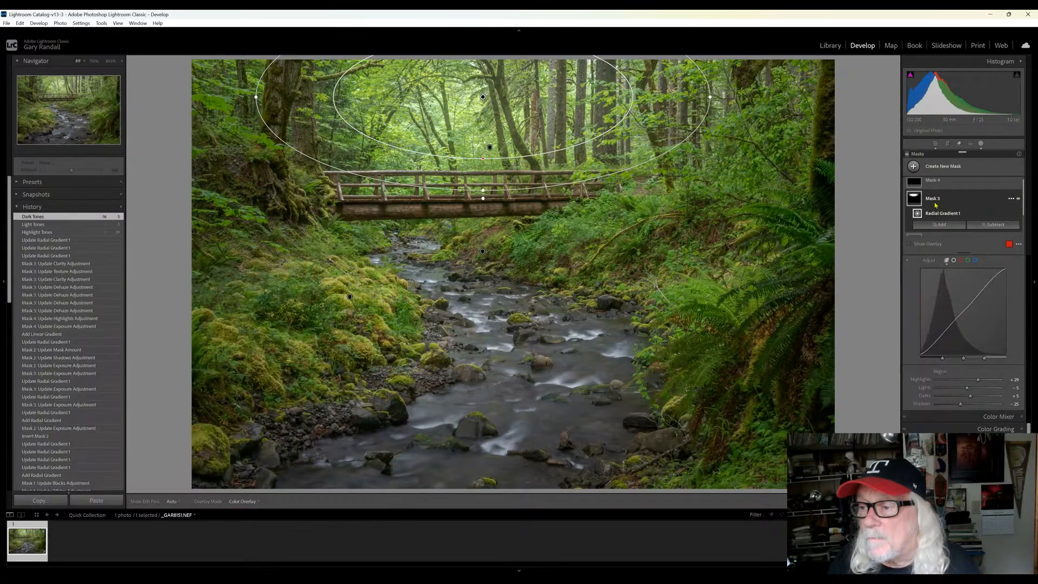
{"action": "left_click", "coordinate": [913, 203]}
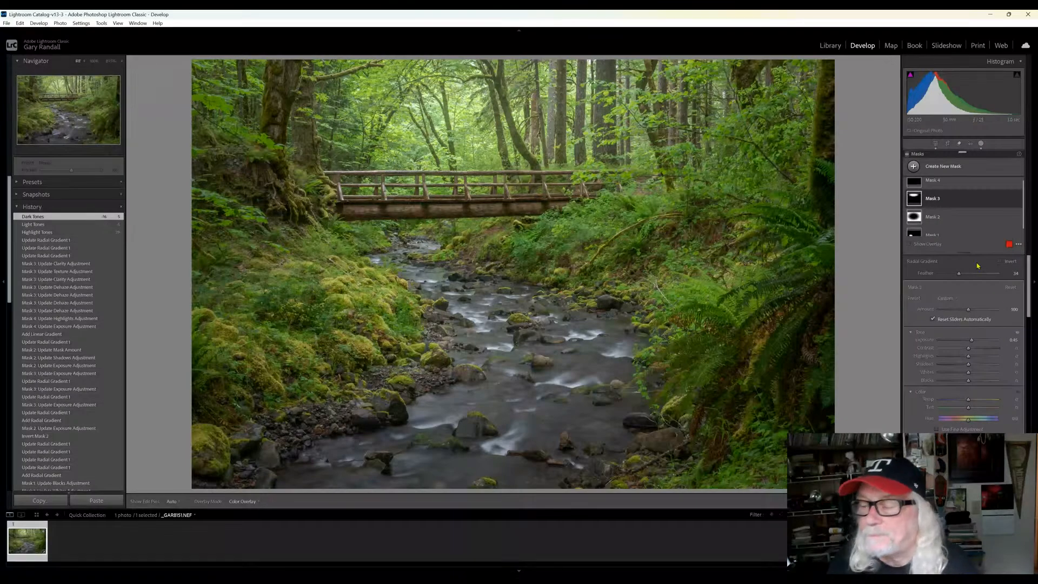
{"action": "mouse_move", "coordinate": [612, 248]}
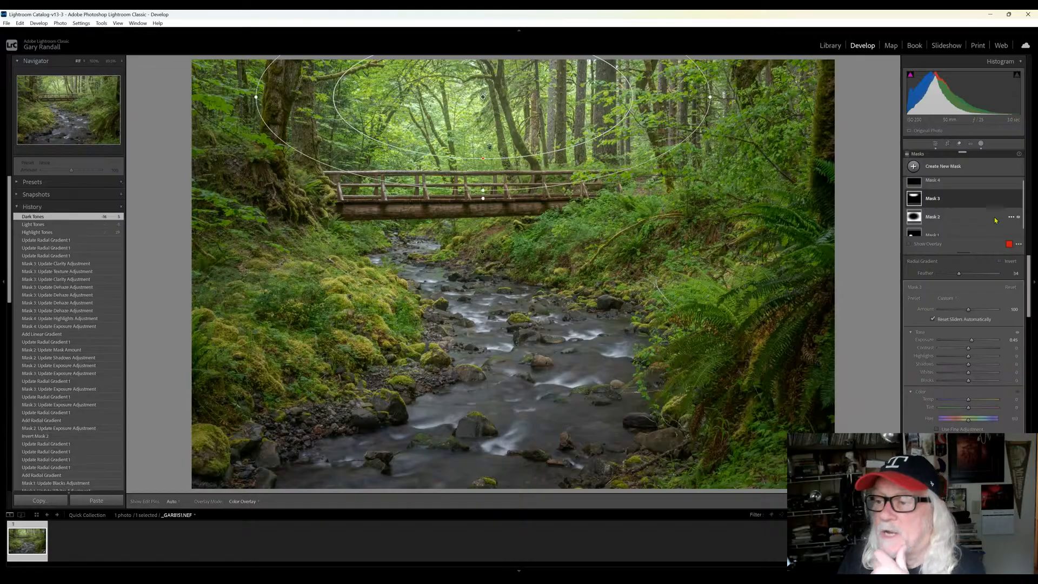
{"action": "scroll", "coordinate": [931, 208], "scroll_direction": "up", "scroll_amount": 1}
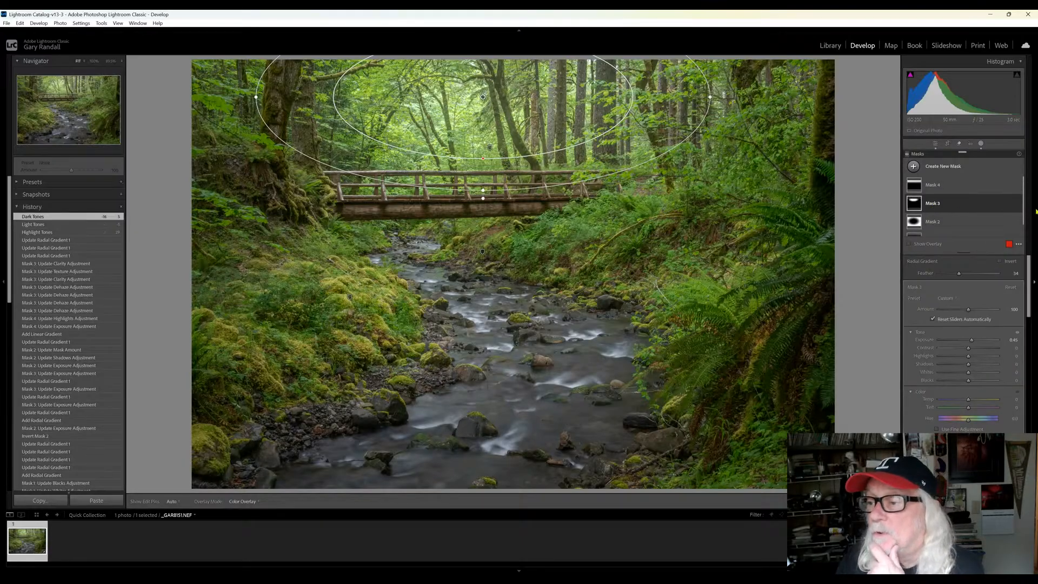
{"action": "left_click", "coordinate": [913, 205]}
{"action": "left_click", "coordinate": [913, 206]}
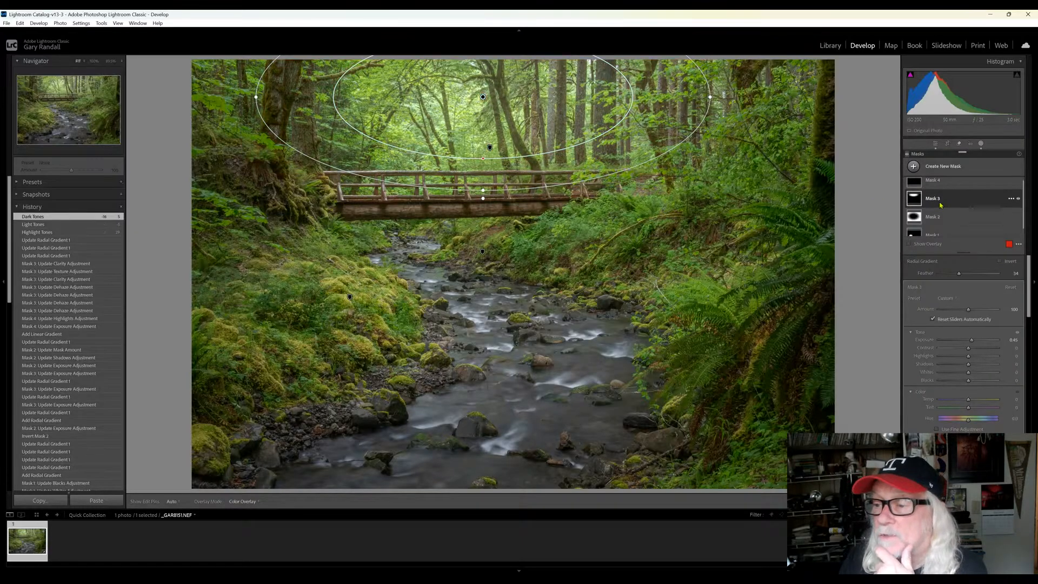
{"action": "left_click", "coordinate": [968, 203]}
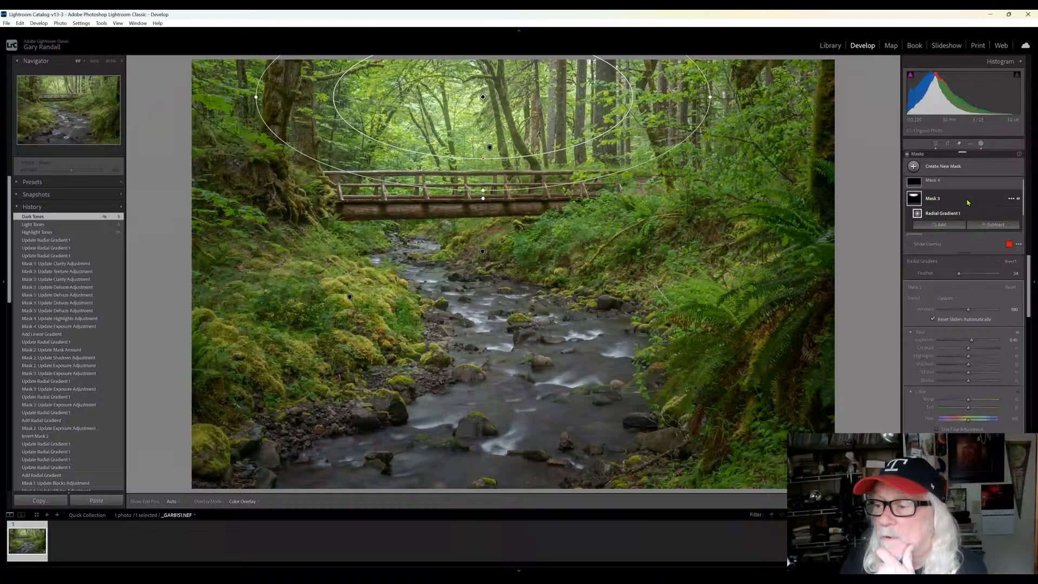
{"action": "left_click", "coordinate": [968, 202]}
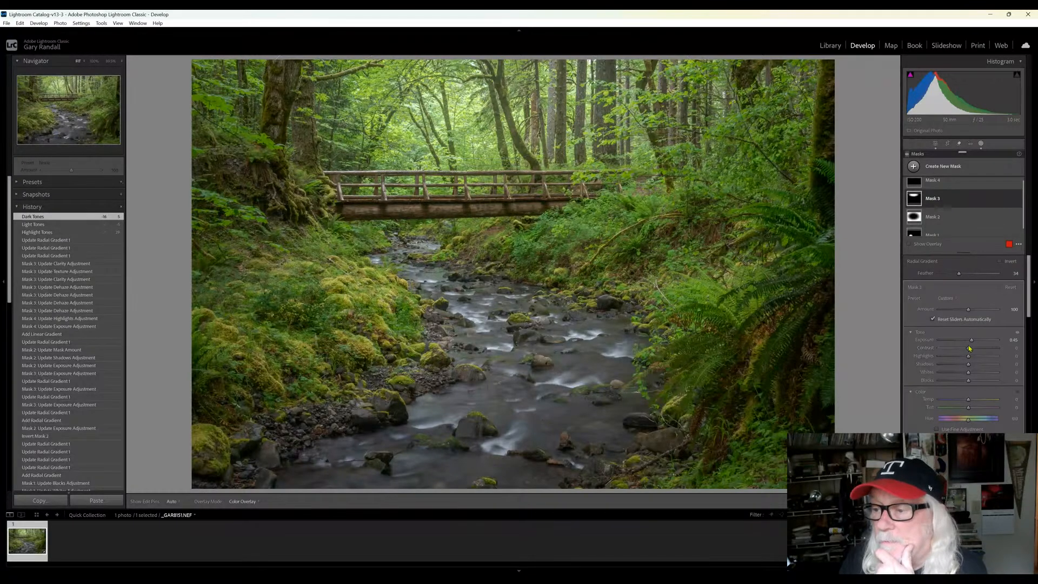
On the radial mask over the trees above the bridge, raise Whites slightly and lower Blacks slightly
{"action": "left_click", "coordinate": [936, 144]}
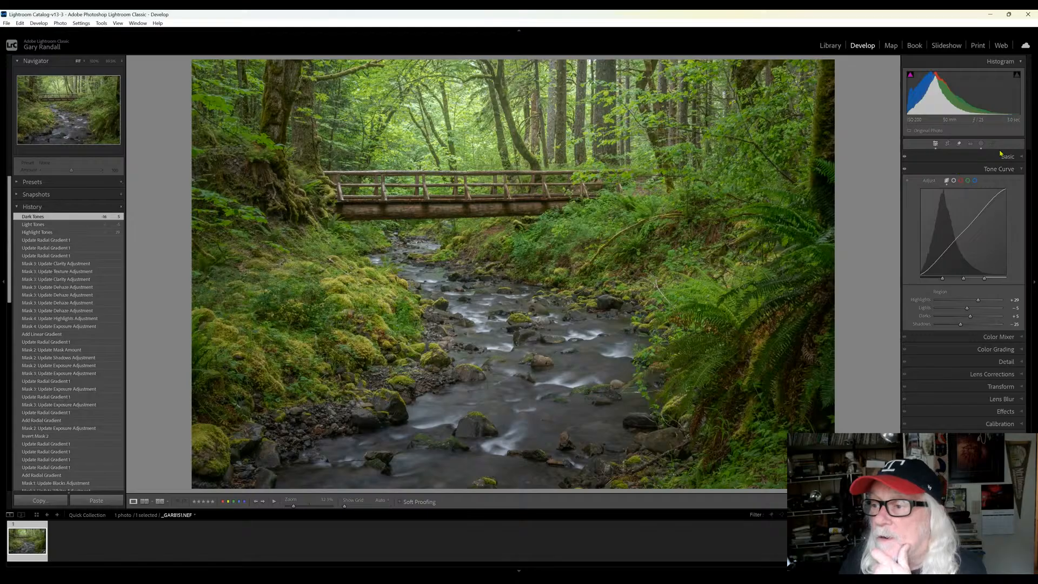
{"action": "left_click", "coordinate": [982, 144]}
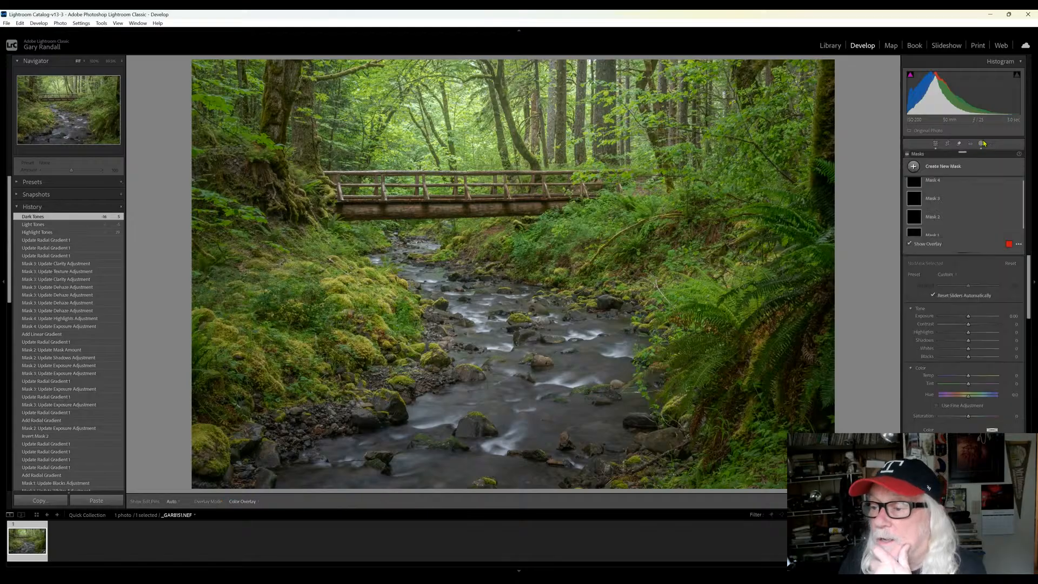
{"action": "left_click", "coordinate": [915, 200]}
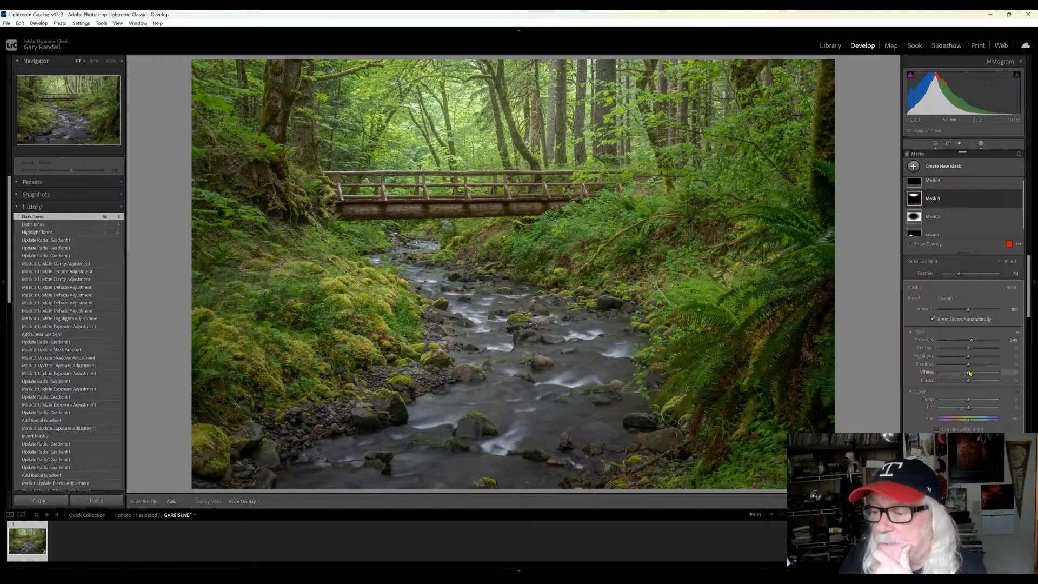
{"action": "left_click_drag", "start_coordinate": [970, 373], "coordinate": [965, 382]}
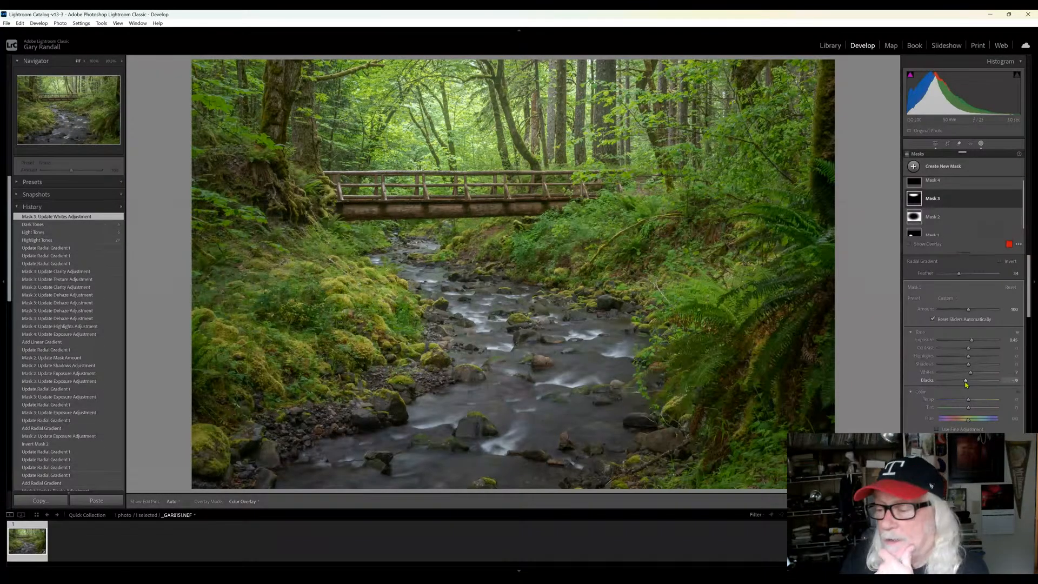
Shape the tree mask's point curve with an upper point at about input 173, output 162 and a lower one at about 71, 65
{"action": "scroll", "coordinate": [976, 330], "scroll_direction": "down", "scroll_amount": 6}
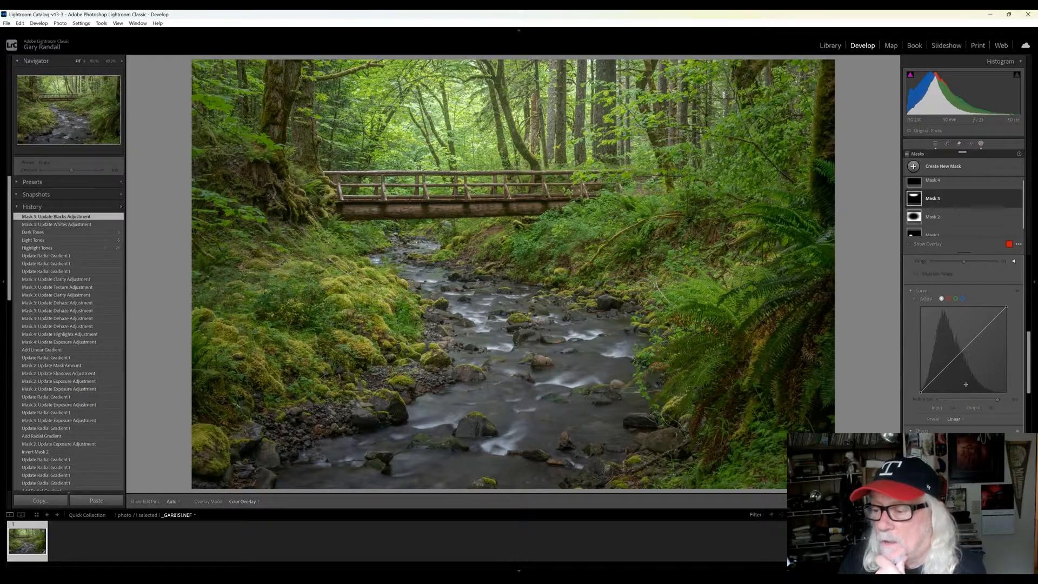
{"action": "left_click", "coordinate": [977, 336]}
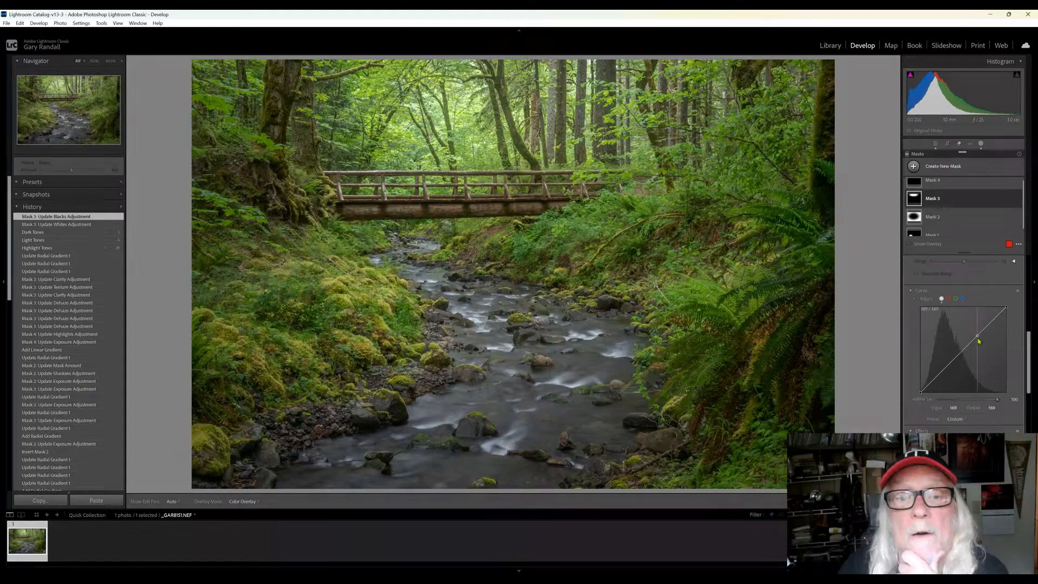
{"action": "left_click_drag", "start_coordinate": [979, 341], "coordinate": [980, 340]}
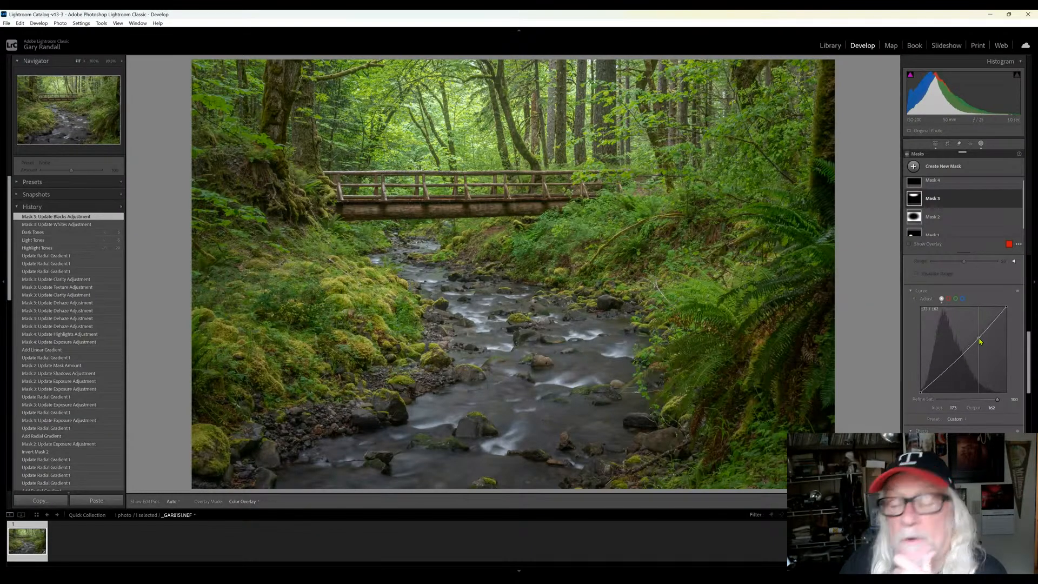
{"action": "left_click", "coordinate": [942, 370]}
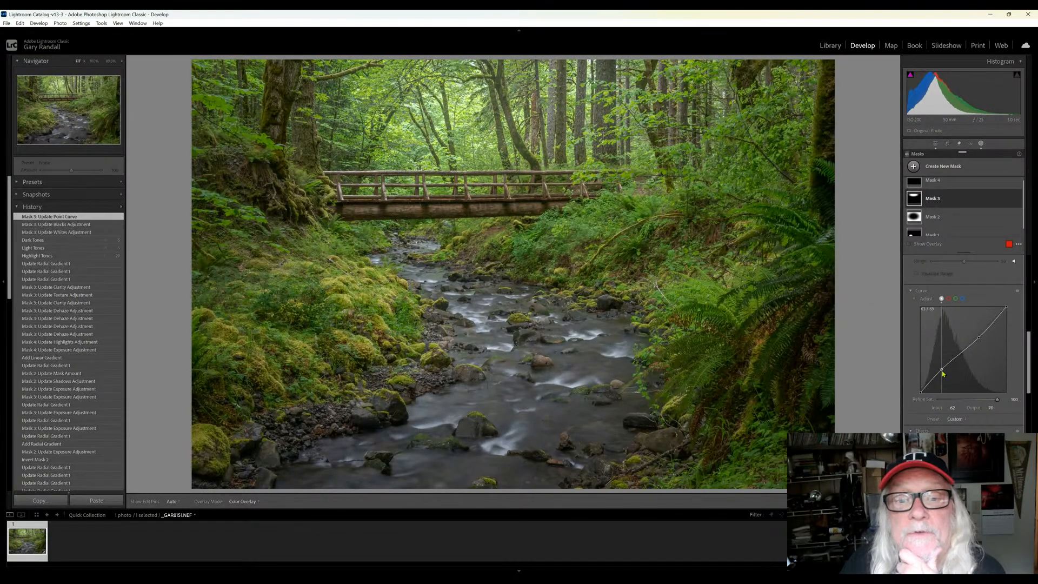
{"action": "left_click_drag", "start_coordinate": [942, 373], "coordinate": [946, 374]}
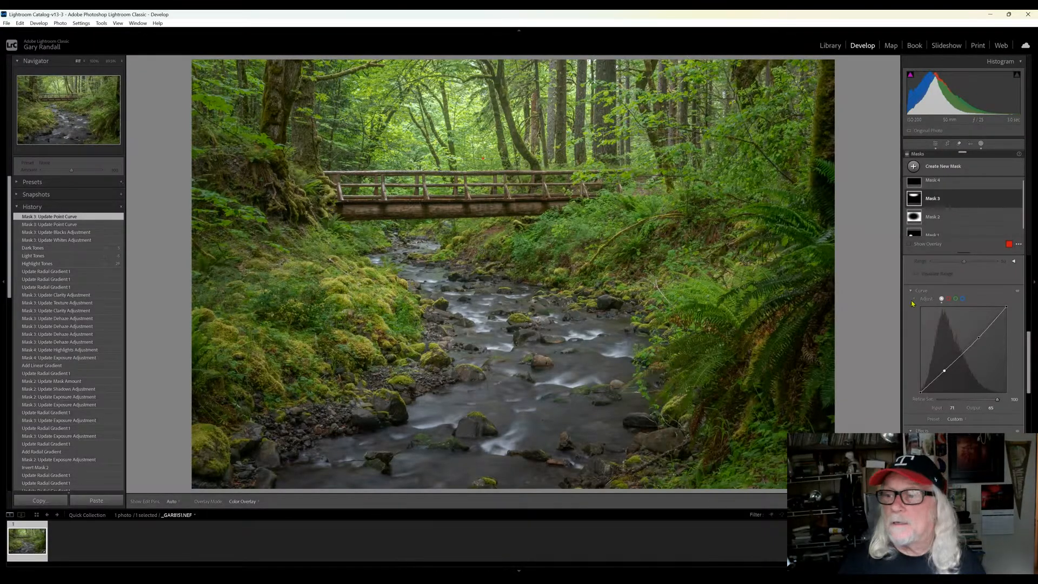
Duplicate and invert the edge-darkening radial mask, and shrink the copy's ellipse in both directions around the bridge and creek
{"action": "left_click", "coordinate": [970, 219]}
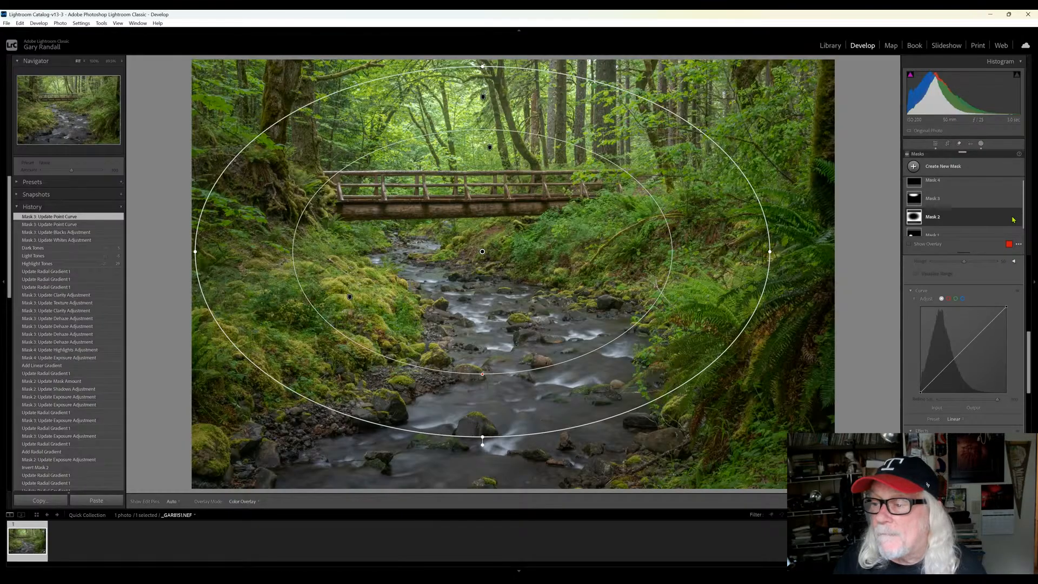
{"action": "left_click", "coordinate": [987, 247]}
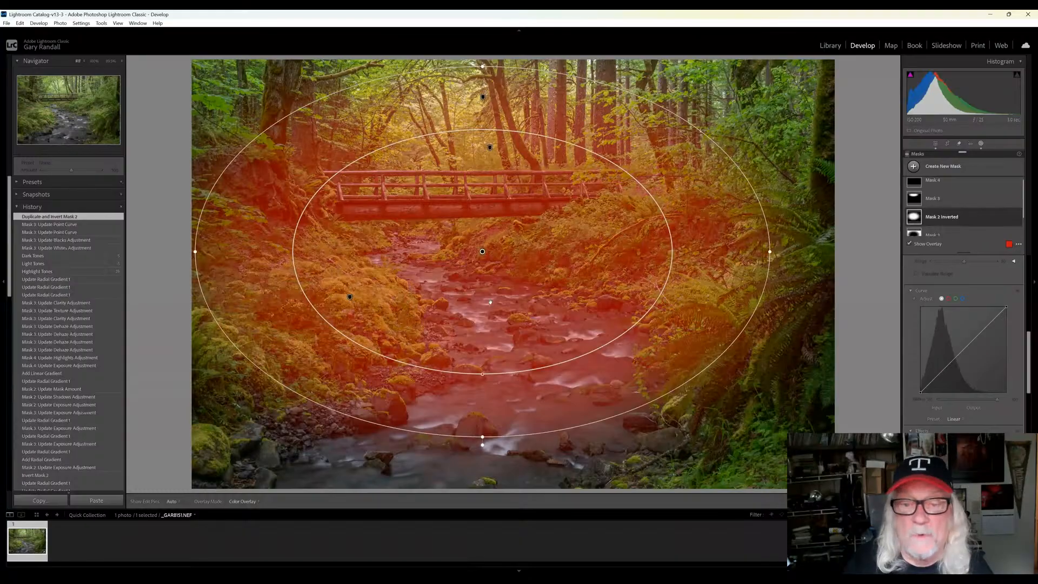
{"action": "left_click_drag", "start_coordinate": [193, 251], "coordinate": [246, 250]}
{"action": "left_click_drag", "start_coordinate": [482, 66], "coordinate": [483, 102]}
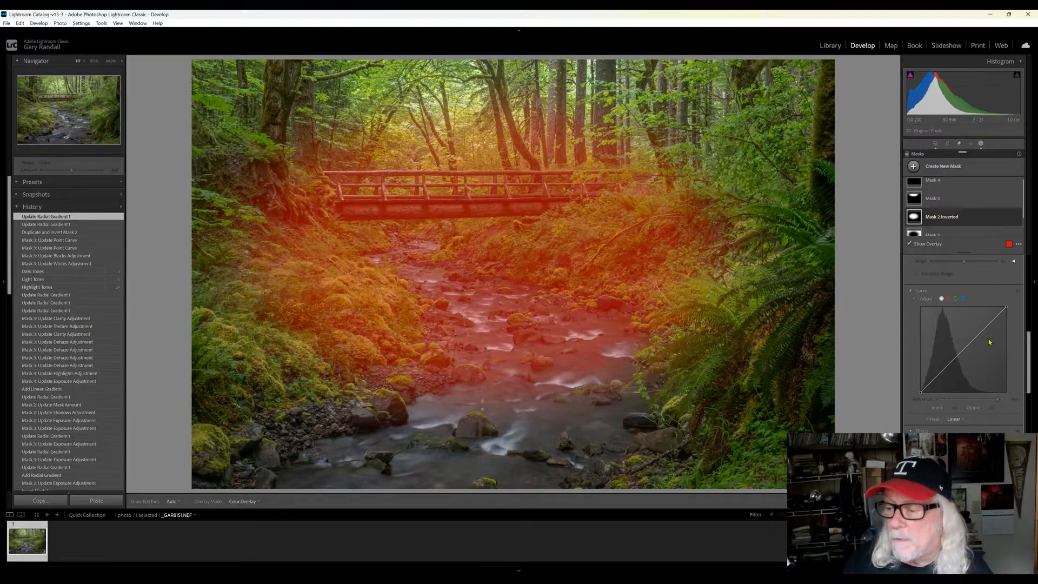
Raise the inverted centre mask's Exposure to 0.08 with its overlay hidden
{"action": "scroll", "coordinate": [973, 357], "scroll_direction": "up", "scroll_amount": 5}
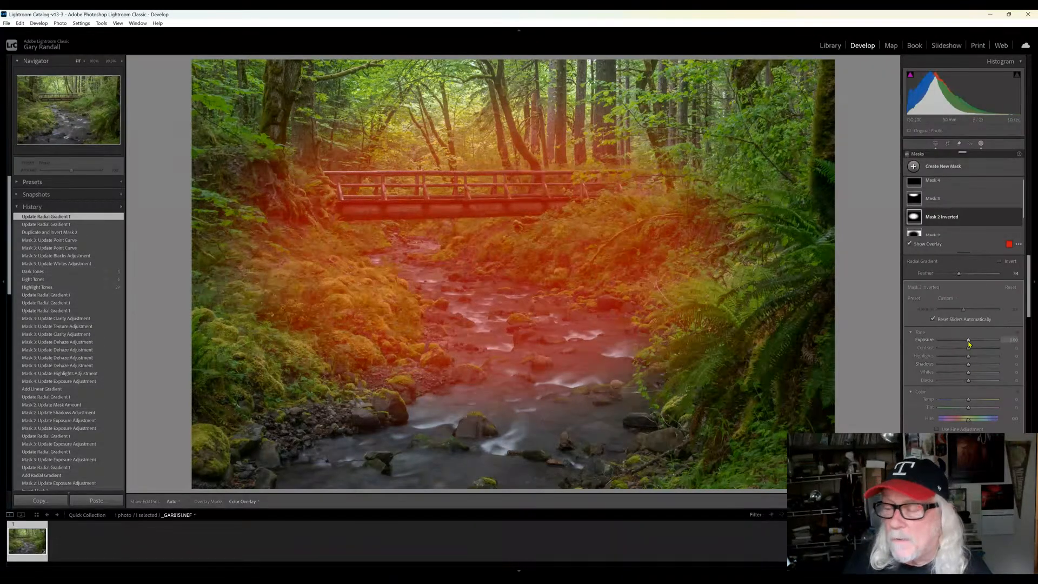
{"action": "key", "text": "o"}
{"action": "left_click_drag", "start_coordinate": [966, 341], "coordinate": [969, 346]}
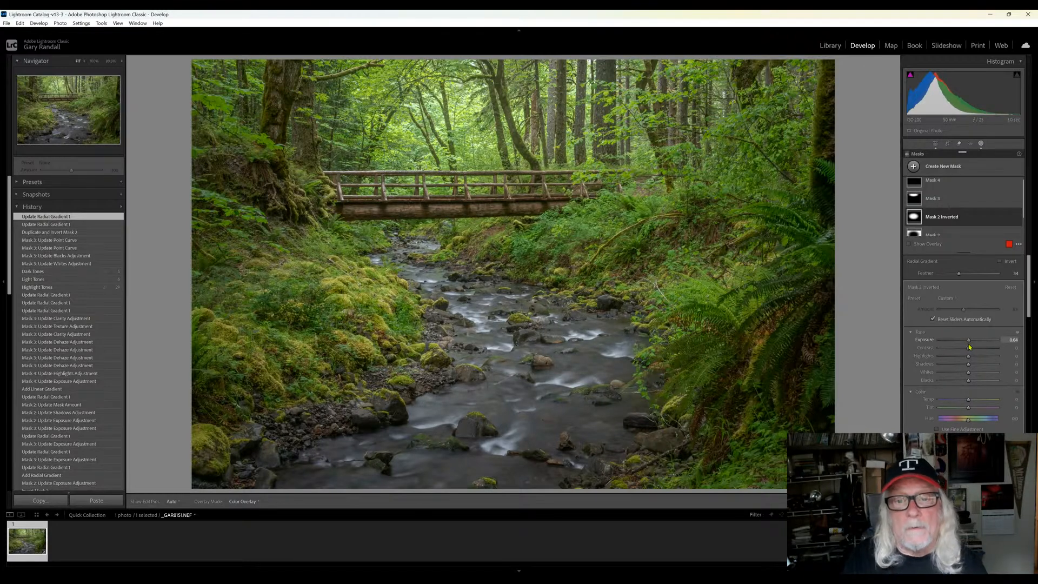
{"action": "left_click_drag", "start_coordinate": [969, 347], "coordinate": [970, 348]}
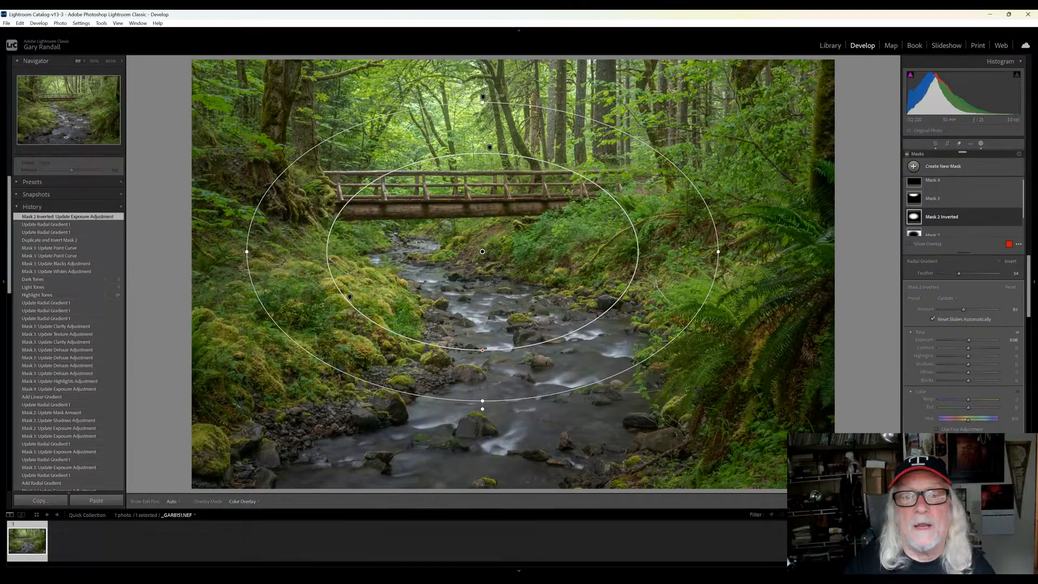
Select the linear gradient over the trees and pull its lower edge up to the bridge railing
{"action": "mouse_move", "coordinate": [491, 150]}
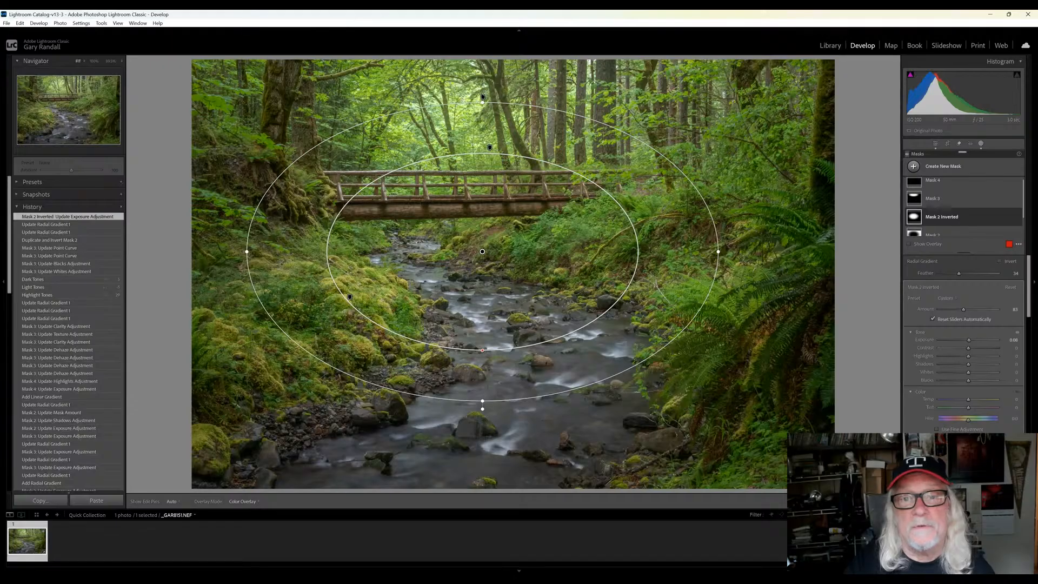
{"action": "mouse_move", "coordinate": [484, 99]}
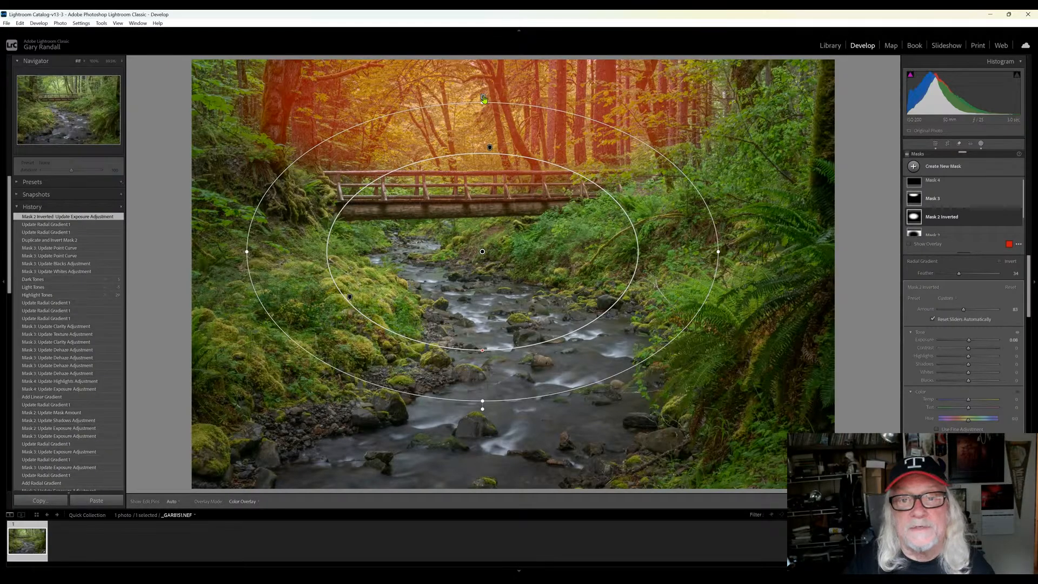
{"action": "left_click", "coordinate": [490, 150]}
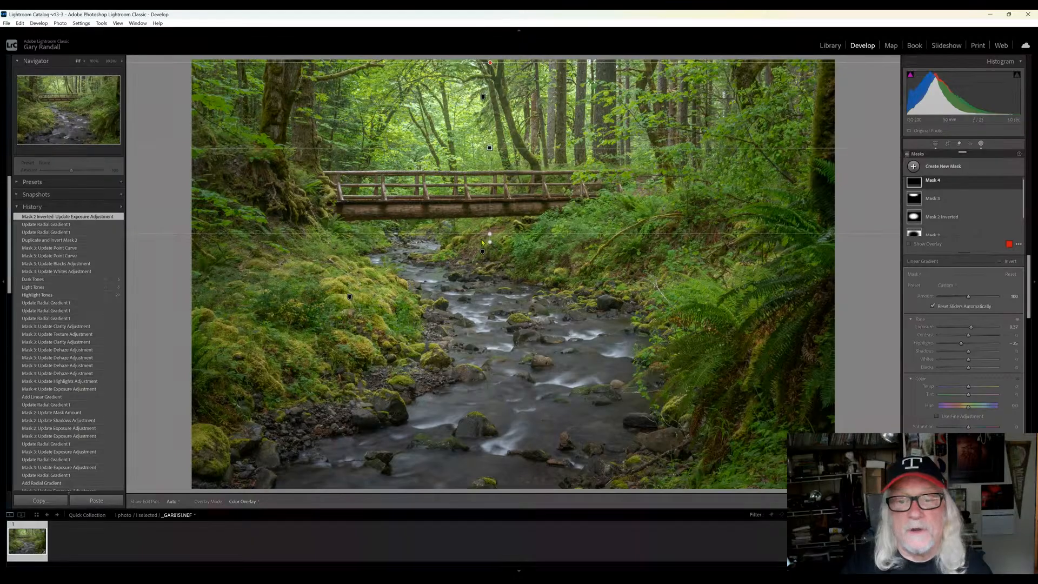
{"action": "left_click_drag", "start_coordinate": [489, 234], "coordinate": [493, 181]}
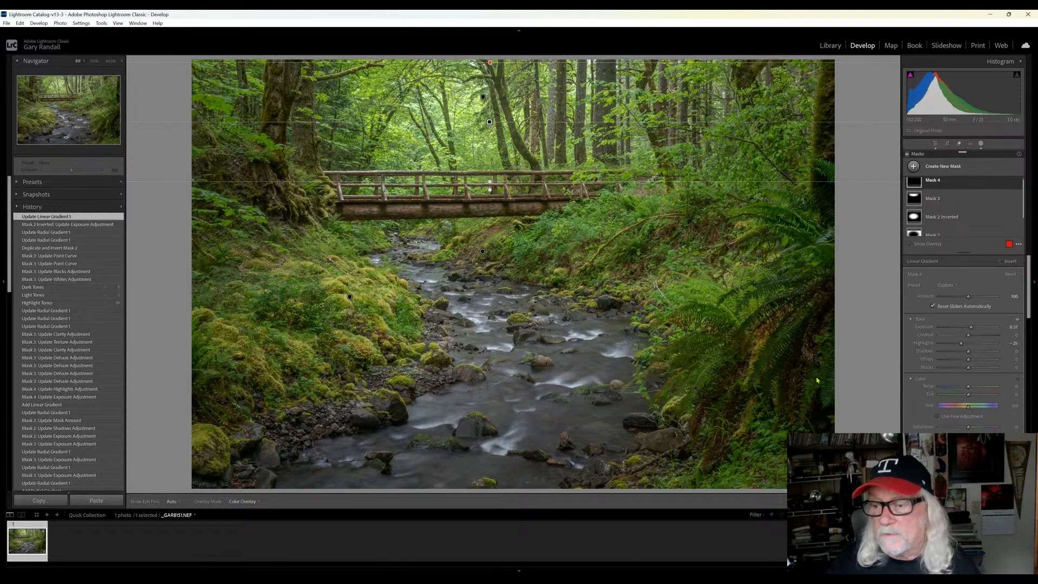
Add a tall, narrow radial mask over the dark ferns and tree trunk along the photo's right edge
{"action": "left_click", "coordinate": [937, 144]}
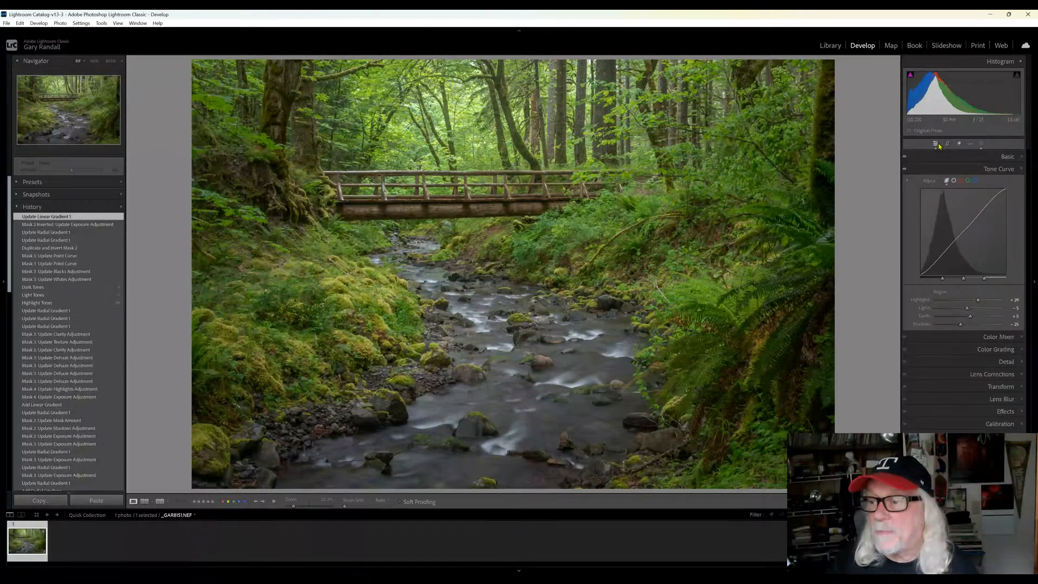
{"action": "left_click", "coordinate": [982, 144]}
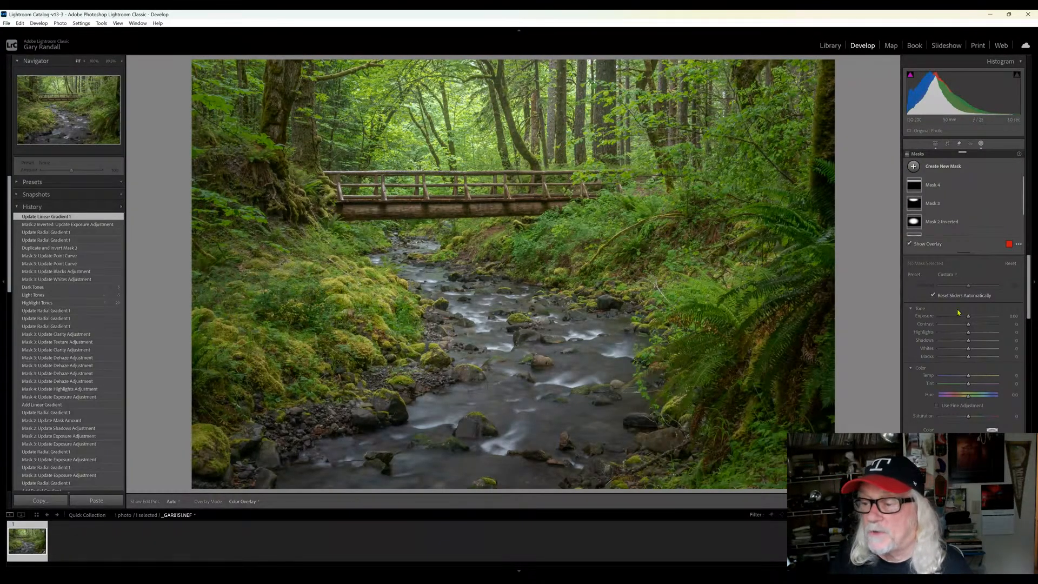
{"action": "key", "text": "shift+m"}
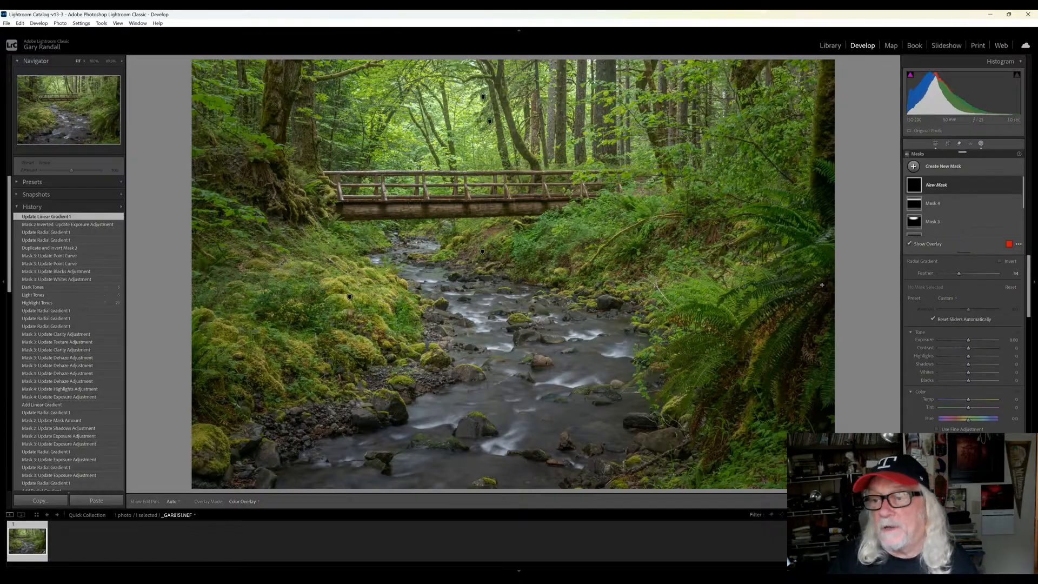
{"action": "left_click_drag", "start_coordinate": [825, 272], "coordinate": [794, 310]}
{"action": "left_click_drag", "start_coordinate": [818, 146], "coordinate": [810, 100]}
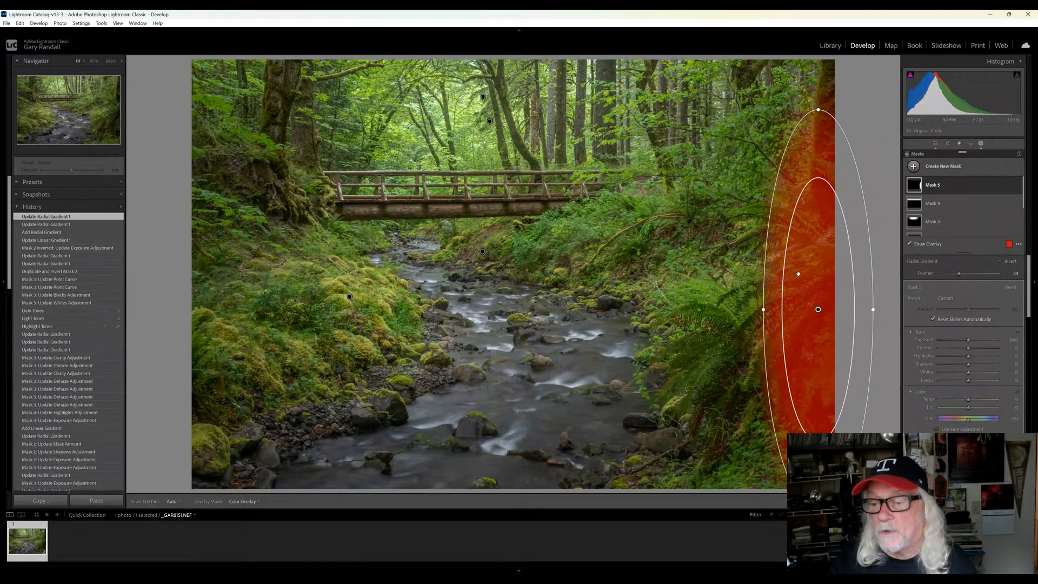
{"action": "left_click_drag", "start_coordinate": [815, 308], "coordinate": [803, 336]}
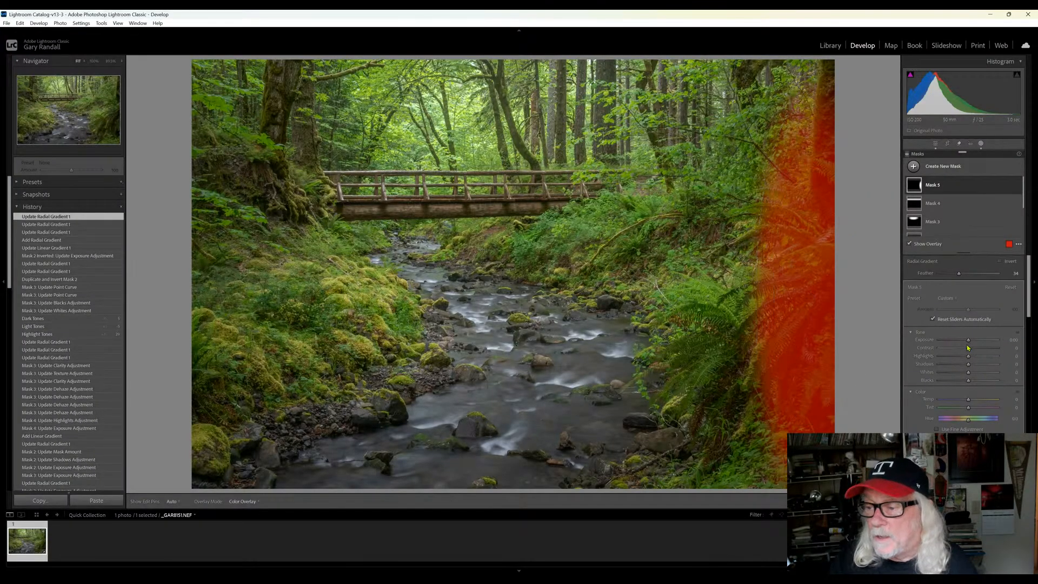
Raise the fern mask's Exposure to 0.64 with the overlay hidden, and compare the photo with and without it
{"action": "key", "text": "o"}
{"action": "left_click_drag", "start_coordinate": [968, 342], "coordinate": [971, 342]}
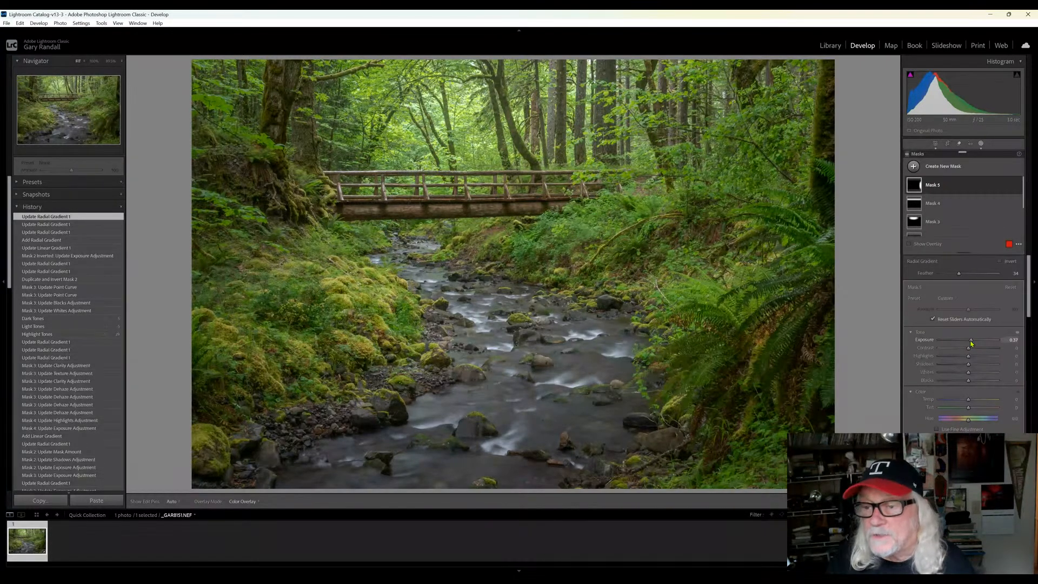
{"action": "left_click_drag", "start_coordinate": [971, 343], "coordinate": [972, 345]}
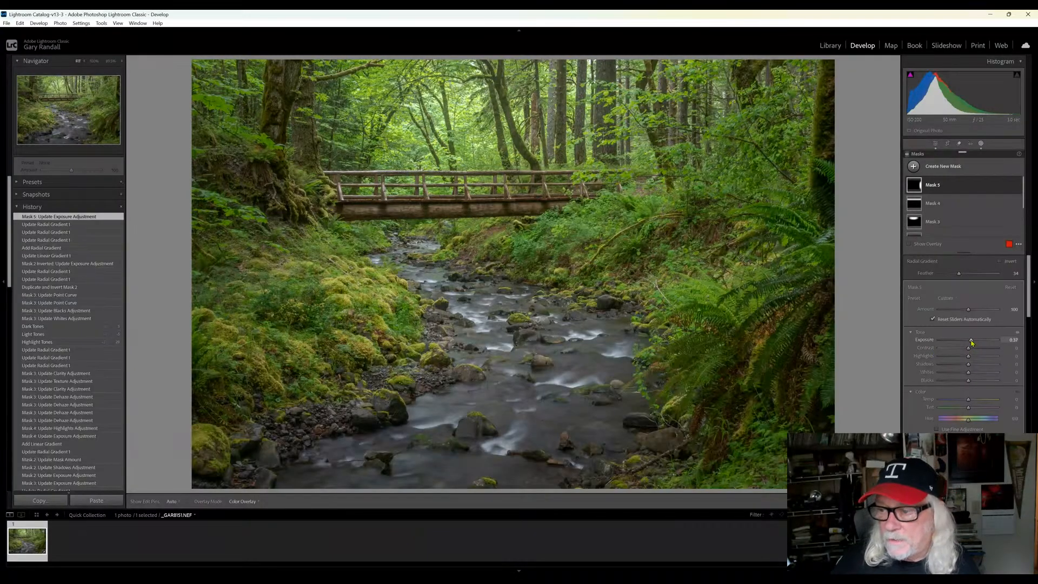
{"action": "left_click_drag", "start_coordinate": [971, 342], "coordinate": [973, 342]}
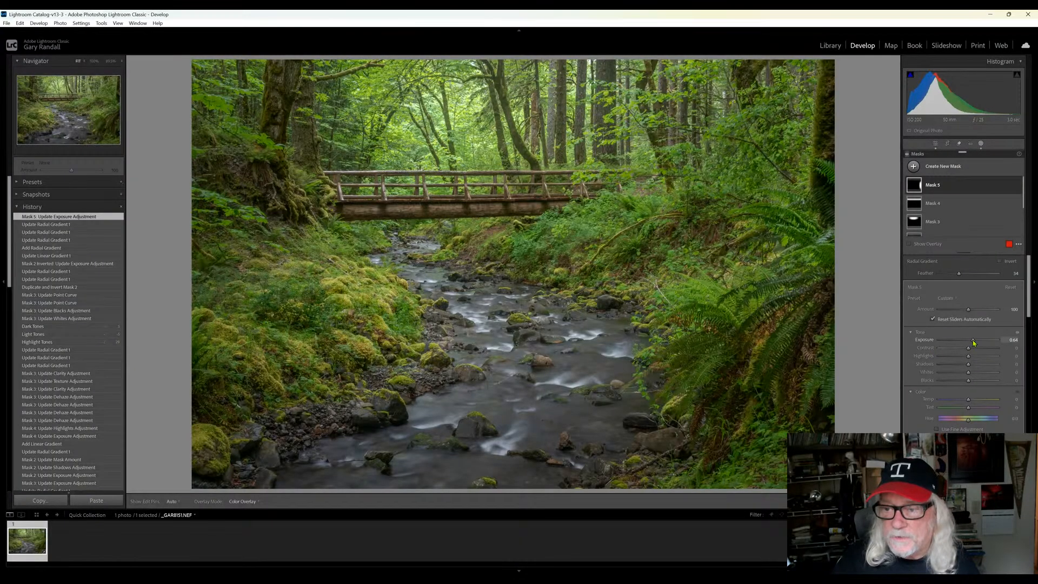
{"action": "left_click", "coordinate": [973, 343]}
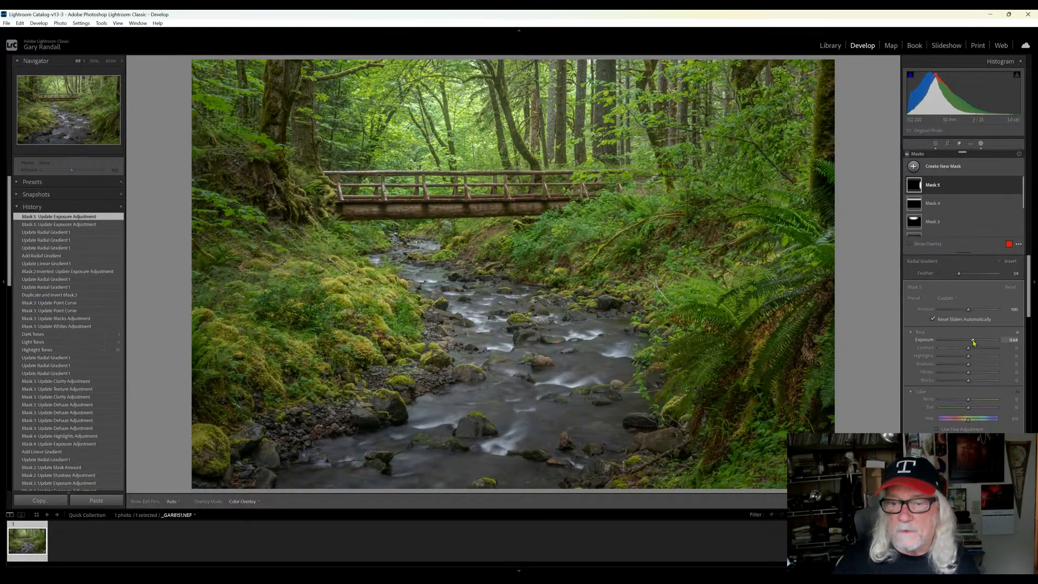
{"action": "left_click", "coordinate": [1018, 185]}
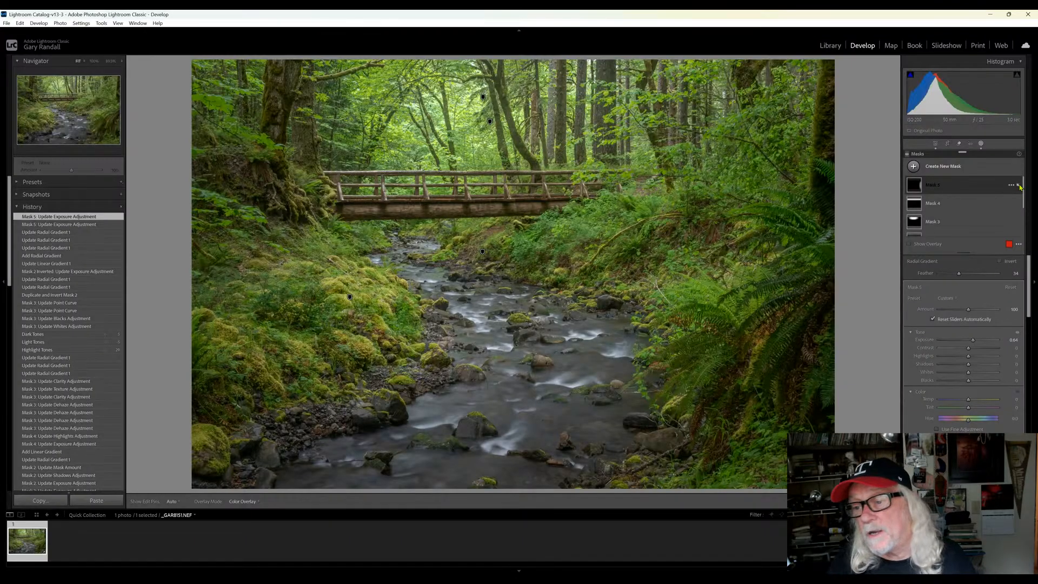
{"action": "left_click", "coordinate": [1018, 185]}
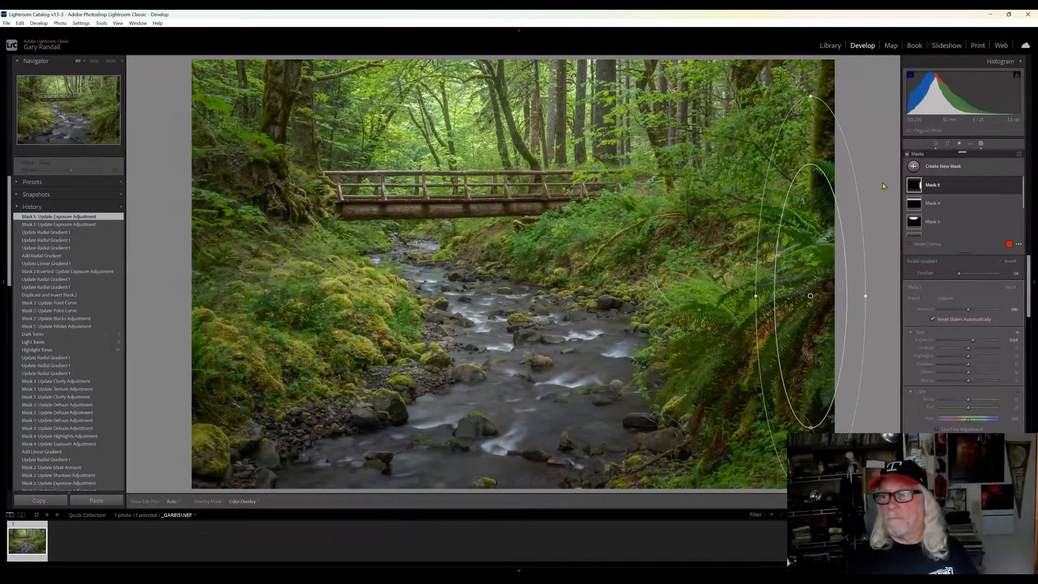
Leave masking and set the whole photo's Green saturation to +14 in the Color Mixer
{"action": "left_click", "coordinate": [936, 145]}
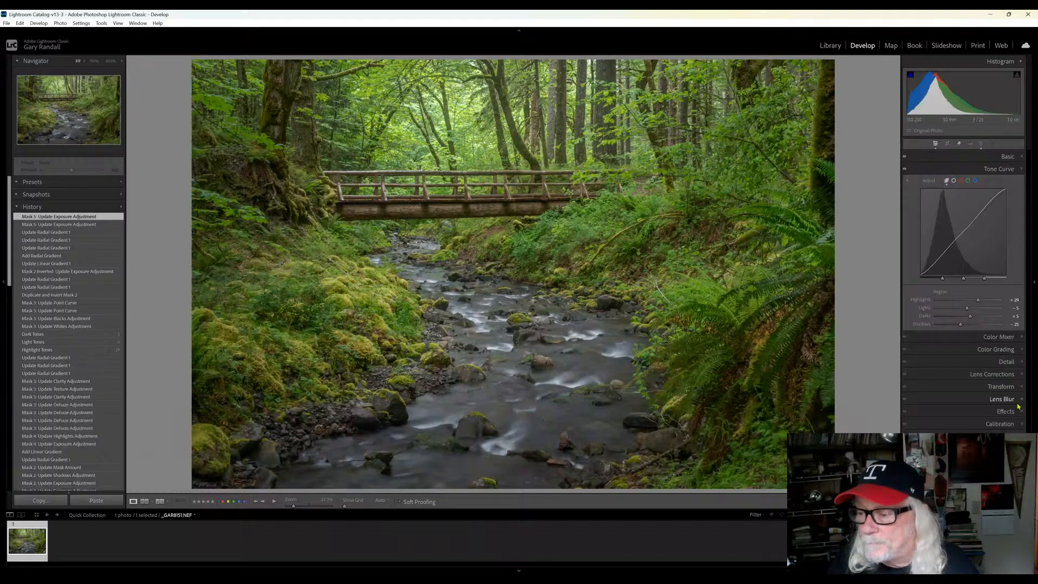
{"action": "left_click", "coordinate": [1021, 337]}
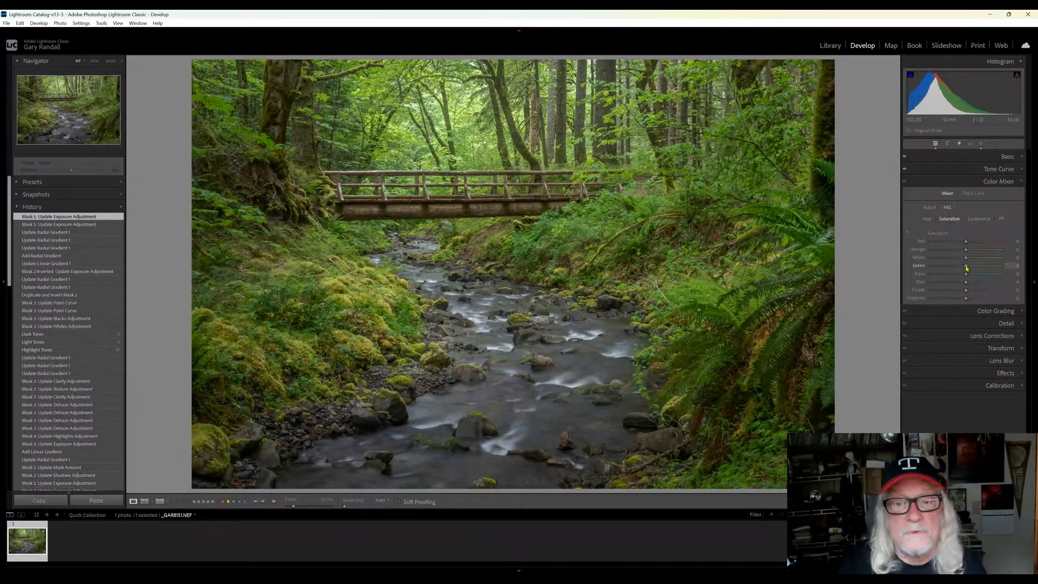
{"action": "left_click_drag", "start_coordinate": [966, 268], "coordinate": [971, 268]}
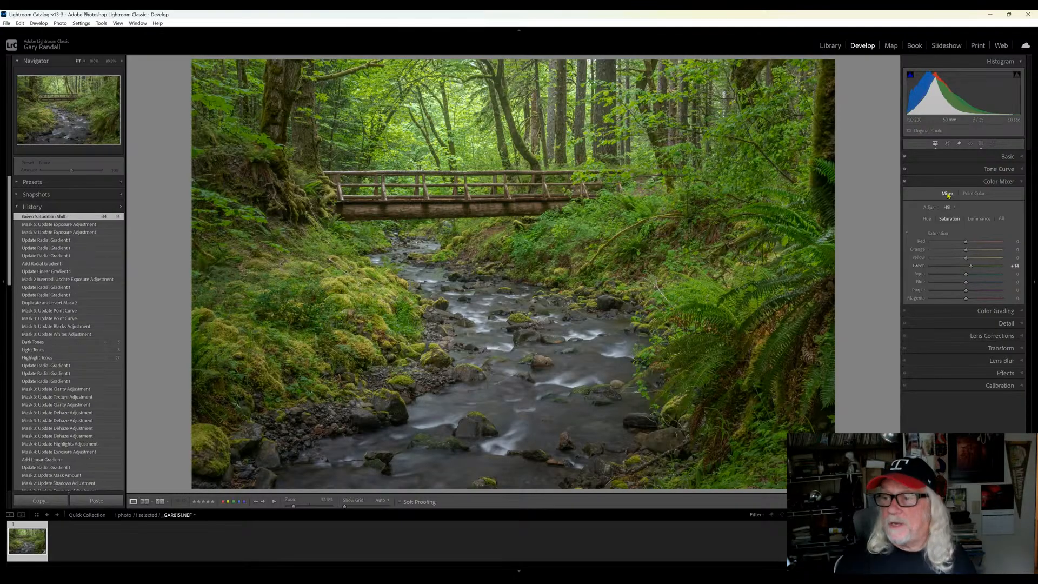
Set the Color Mixer saturation to +10 for Yellow and +18 for Green
{"action": "left_click", "coordinate": [1022, 160]}
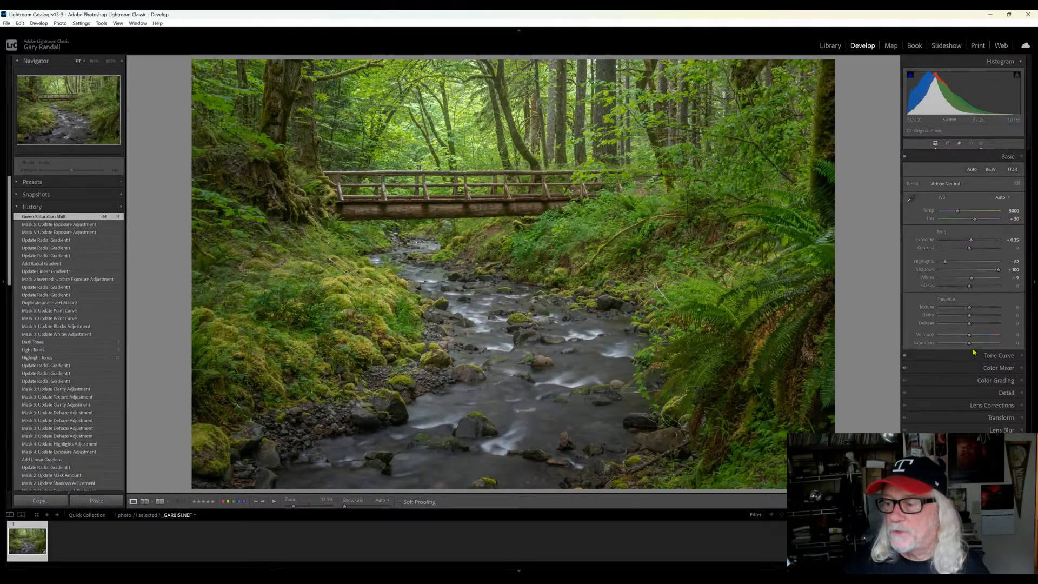
{"action": "left_click", "coordinate": [1021, 368]}
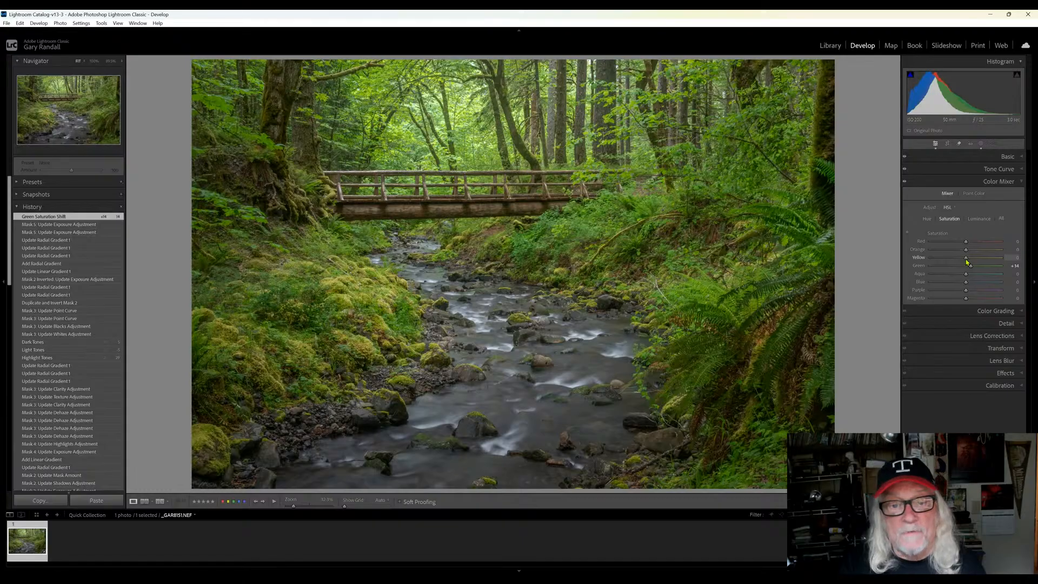
{"action": "left_click_drag", "start_coordinate": [966, 261], "coordinate": [970, 266]}
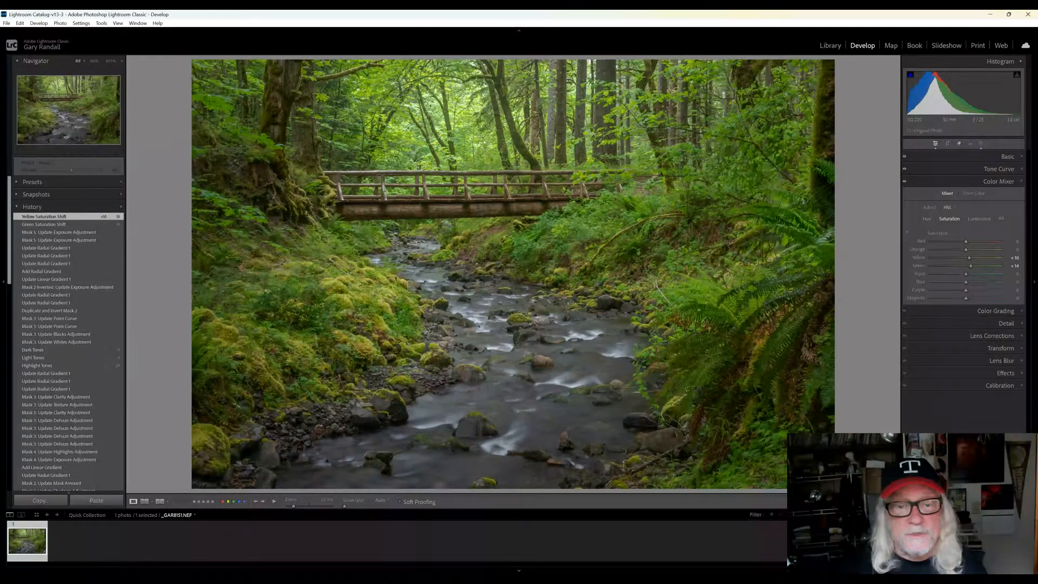
{"action": "left_click", "coordinate": [379, 298]}
{"action": "left_click", "coordinate": [379, 298]}
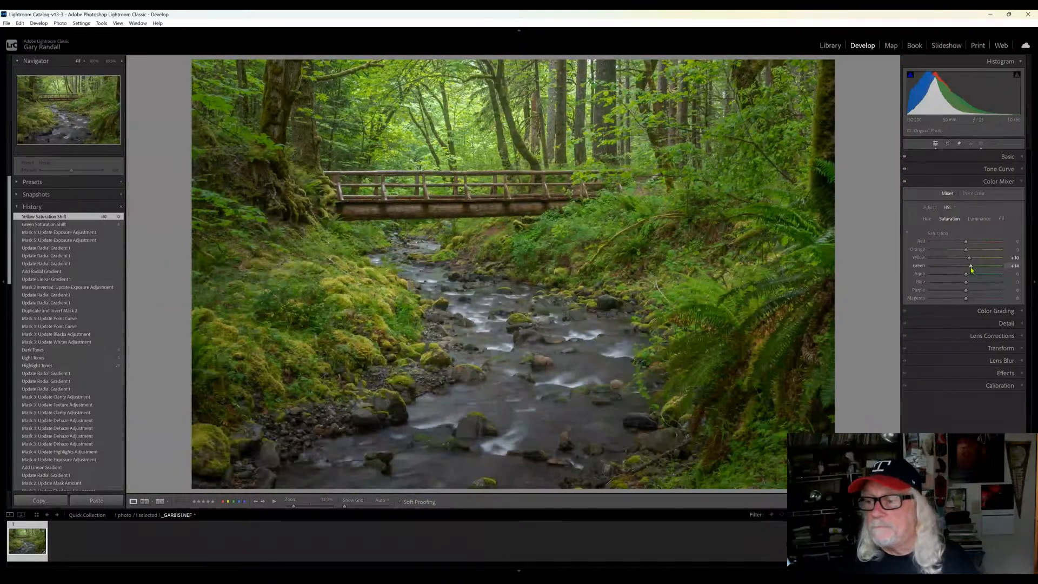
{"action": "left_click_drag", "start_coordinate": [971, 268], "coordinate": [973, 271]}
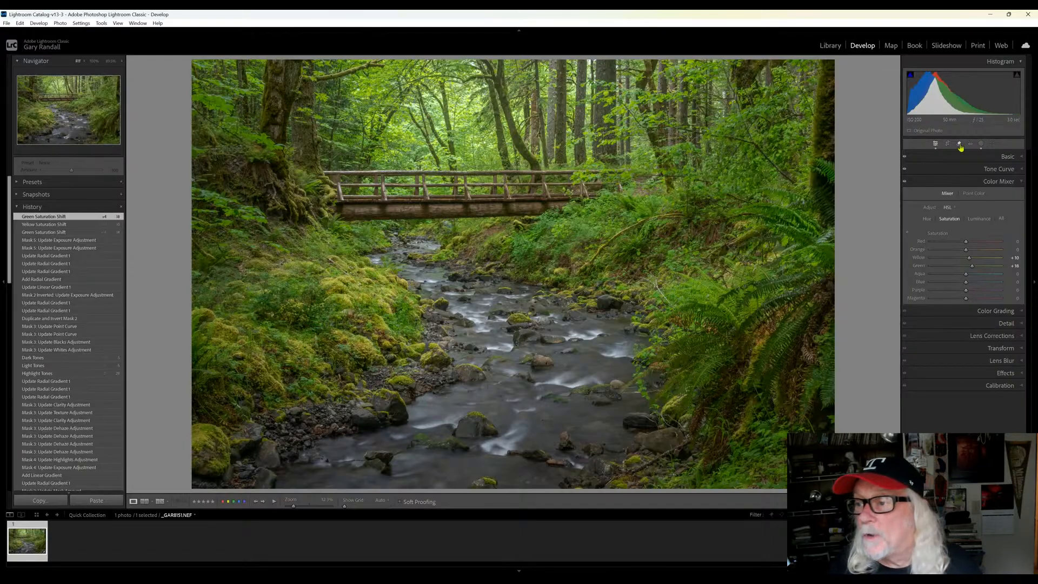
Reopen the masks and lower the original edge-darkening radial mask's Exposure to about -1.5
{"action": "left_click", "coordinate": [981, 143]}
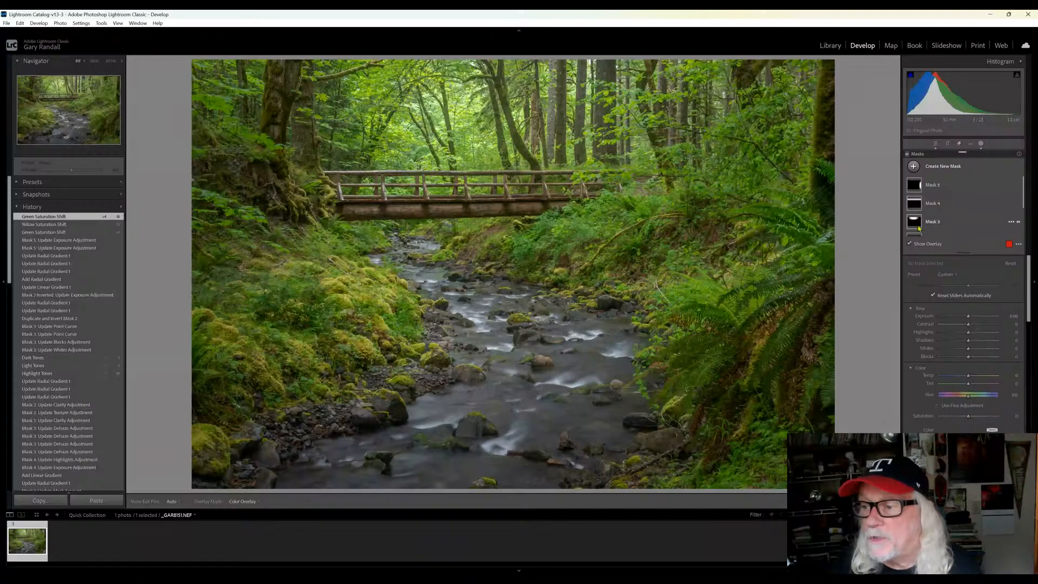
{"action": "scroll", "coordinate": [945, 205], "scroll_direction": "down", "scroll_amount": 1}
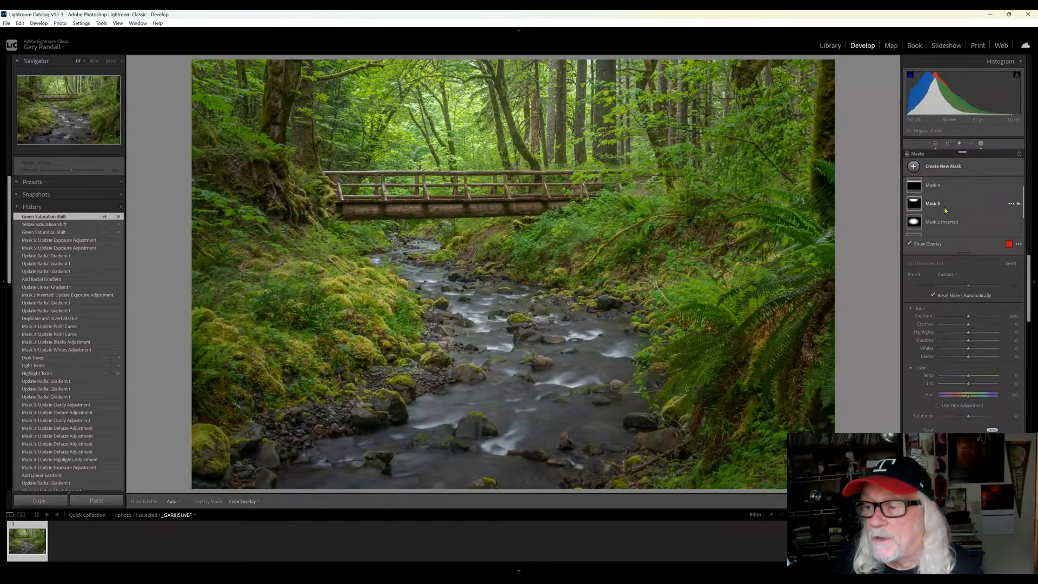
{"action": "scroll", "coordinate": [945, 211], "scroll_direction": "down", "scroll_amount": 2}
{"action": "left_click", "coordinate": [945, 212]}
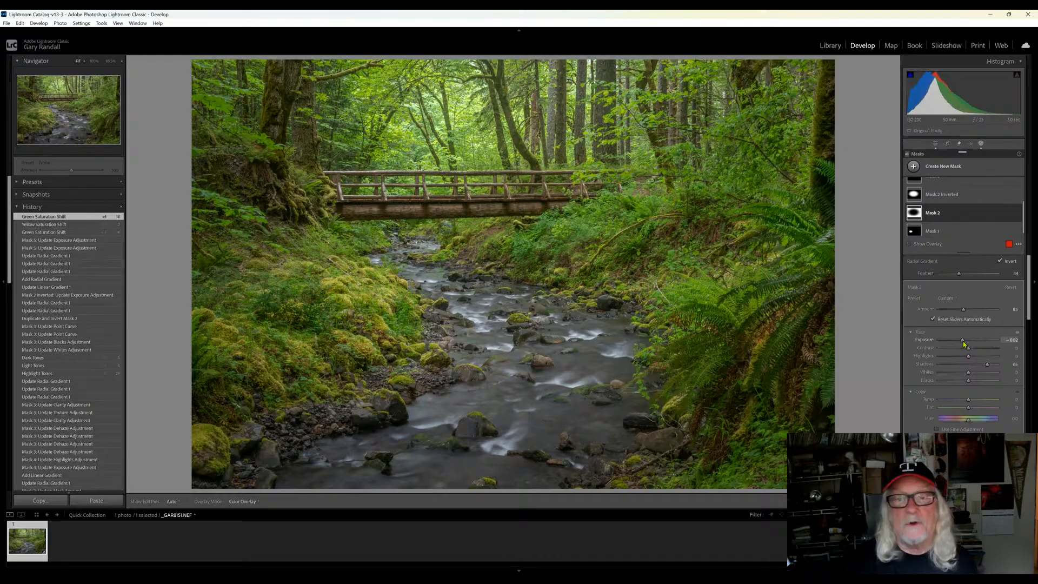
{"action": "left_click_drag", "start_coordinate": [963, 344], "coordinate": [955, 346]}
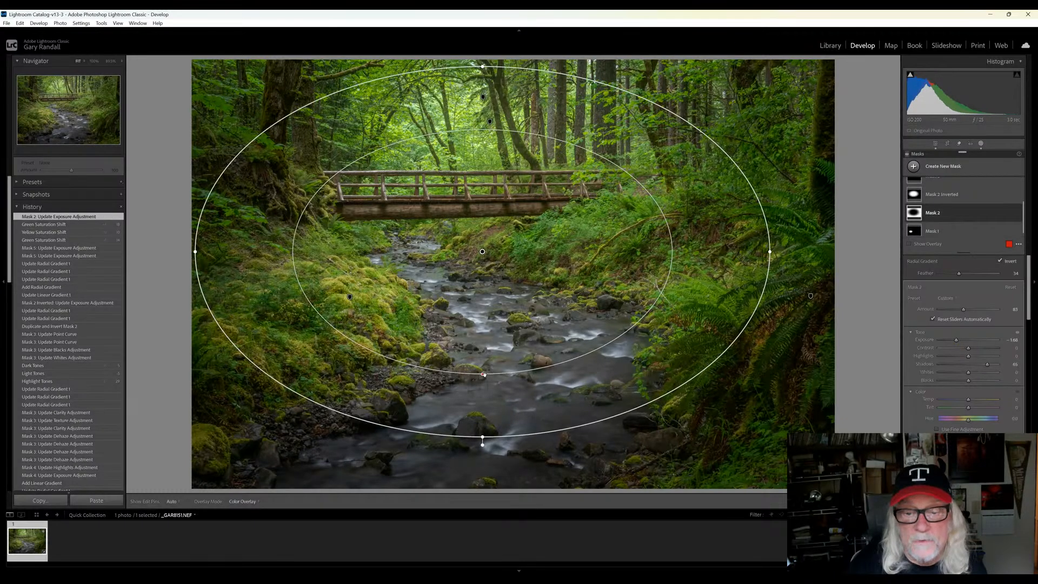
Set the edge-darkening mask's Feather to 40, narrow its ellipse and move it down over the creek
{"action": "left_click_drag", "start_coordinate": [483, 374], "coordinate": [483, 363]}
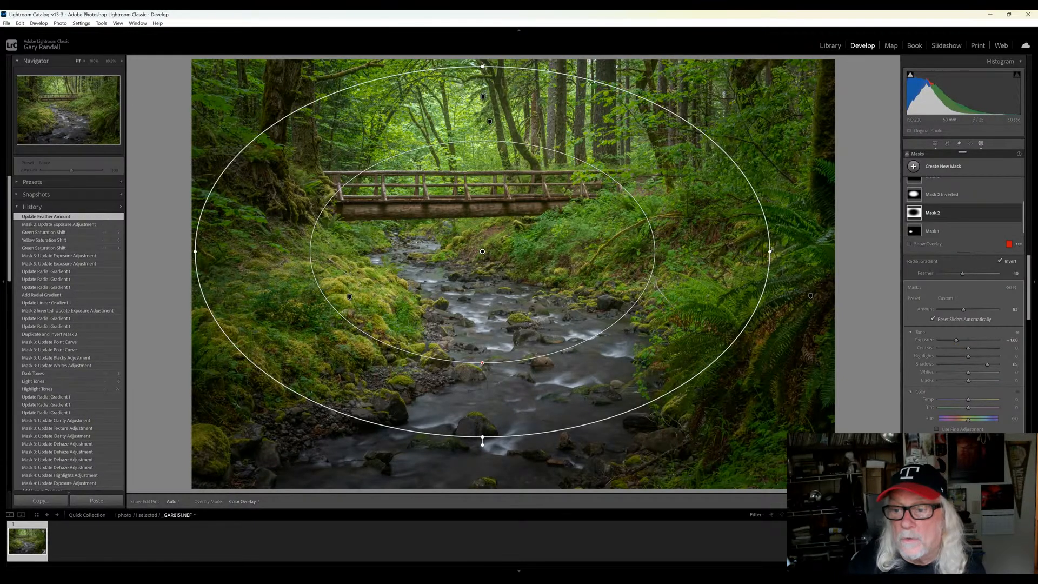
{"action": "left_click_drag", "start_coordinate": [771, 251], "coordinate": [756, 251]}
{"action": "left_click_drag", "start_coordinate": [560, 291], "coordinate": [535, 326]}
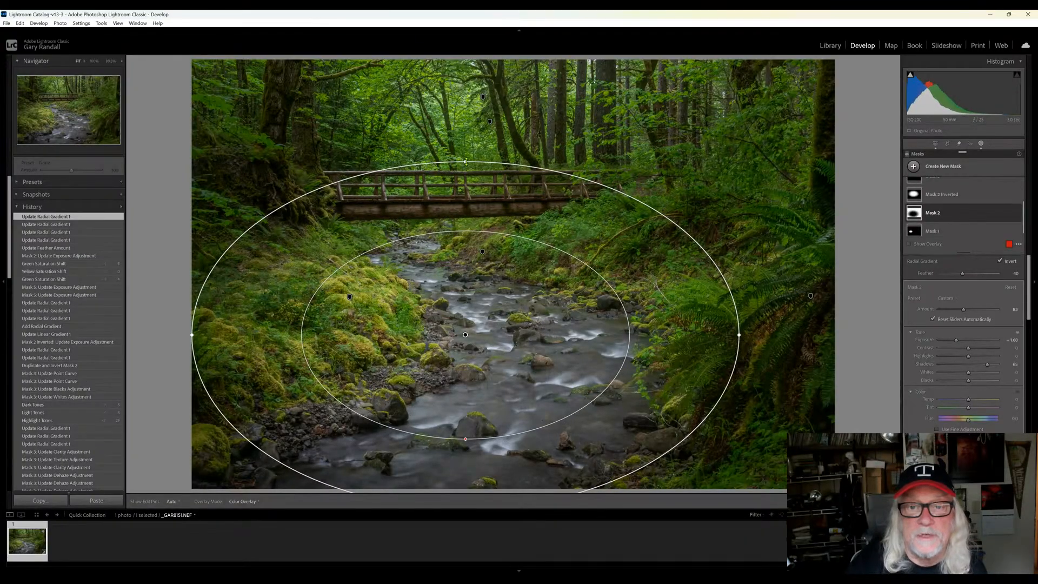
Make the edge-darkening radial mask taller and narrower, and shift it slightly up and to the right over the creek
{"action": "left_click_drag", "start_coordinate": [465, 161], "coordinate": [480, 104]}
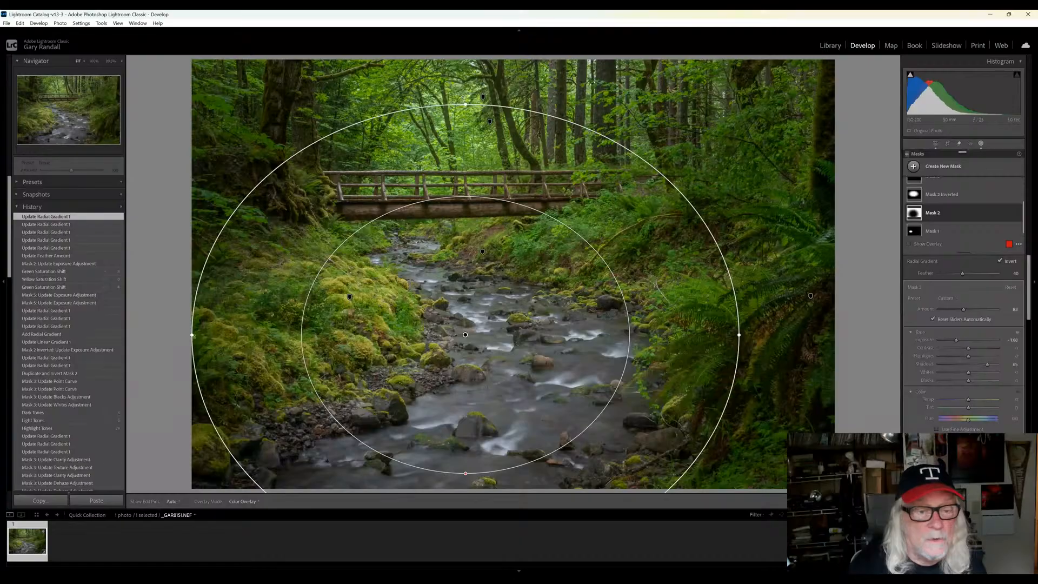
{"action": "left_click_drag", "start_coordinate": [192, 335], "coordinate": [237, 334]}
{"action": "left_click_drag", "start_coordinate": [514, 391], "coordinate": [533, 369]}
Raise the Exposure of the tall radial mask along the photo's right edge to about 1.05
{"action": "mouse_move", "coordinate": [926, 204]}
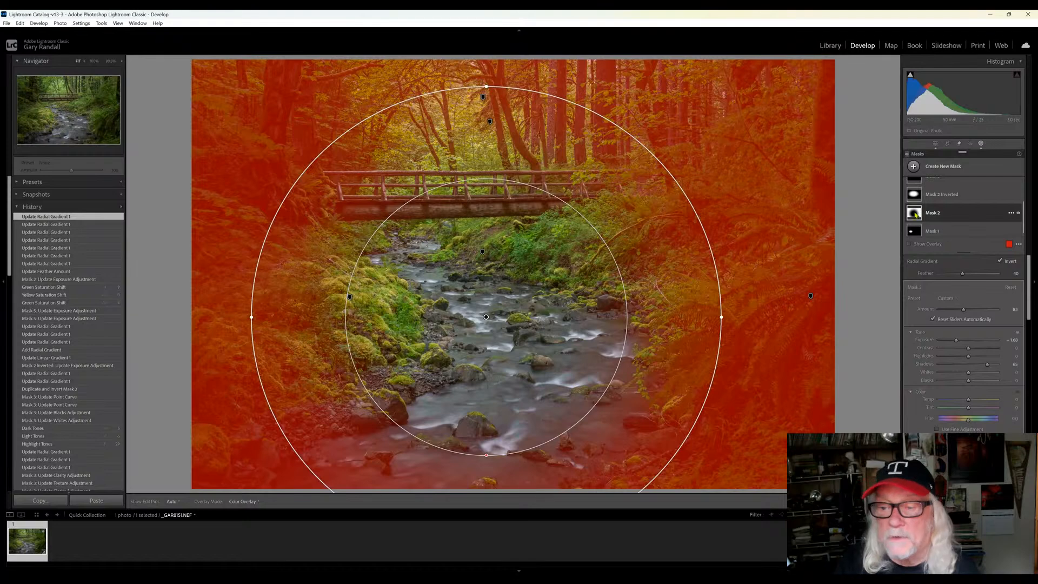
{"action": "left_click", "coordinate": [811, 296]}
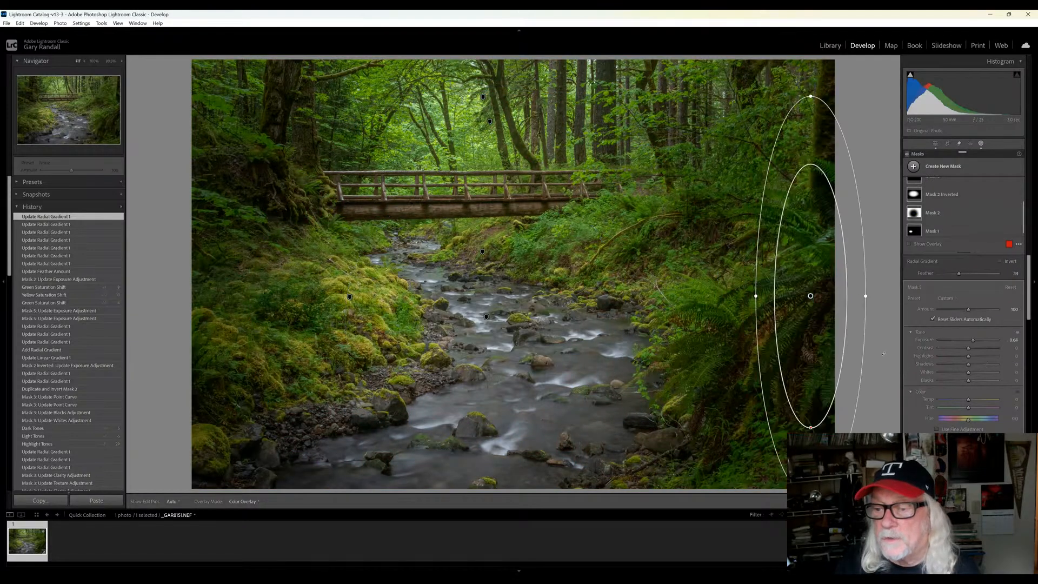
{"action": "left_click_drag", "start_coordinate": [973, 340], "coordinate": [976, 343]}
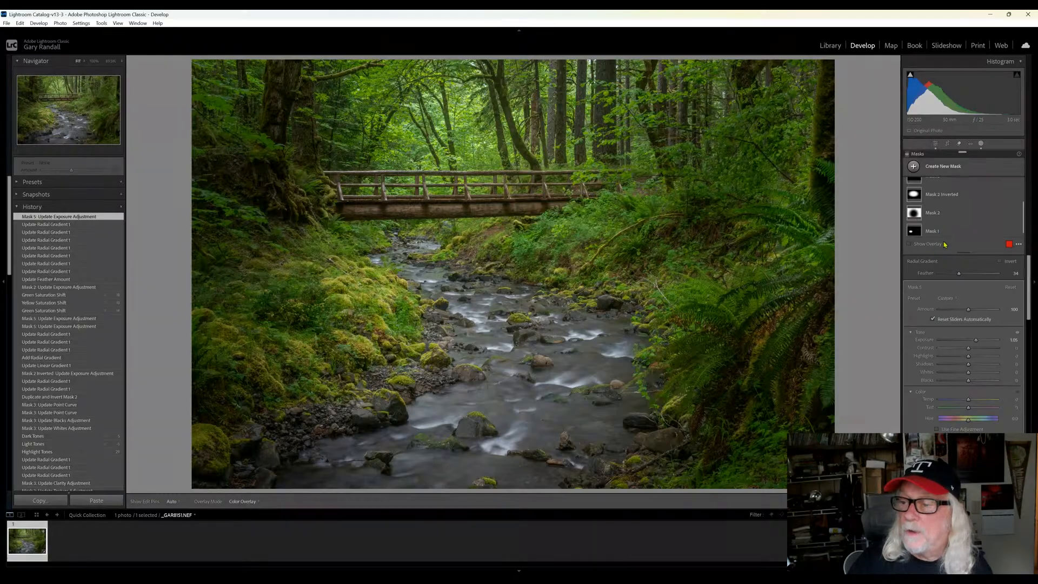
Add a radial mask over the dark trees in the photo's upper-left corner and set its Exposure to about 0.97
{"action": "key", "text": "shift+m"}
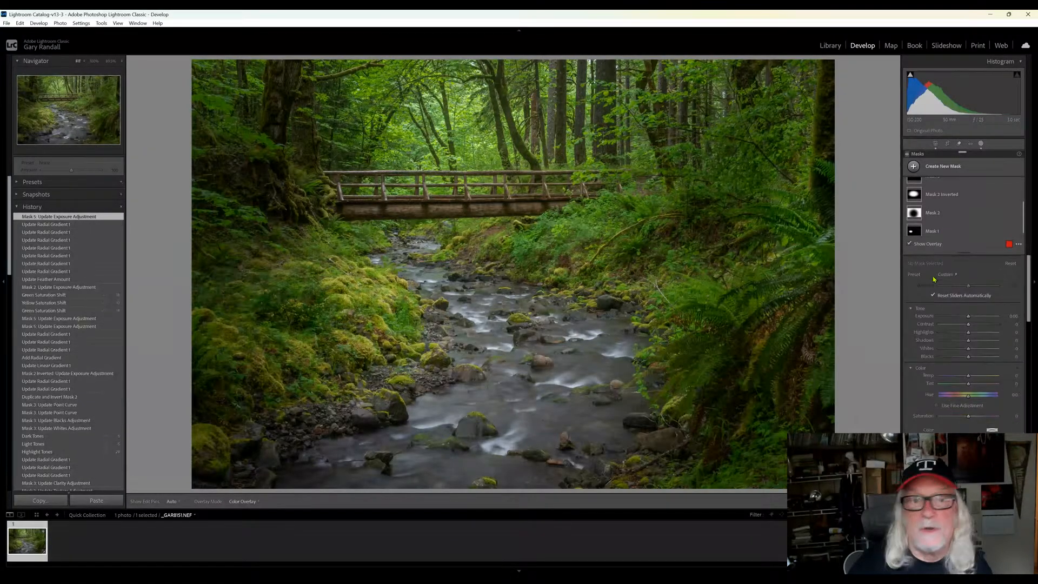
{"action": "left_click_drag", "start_coordinate": [202, 71], "coordinate": [234, 283]}
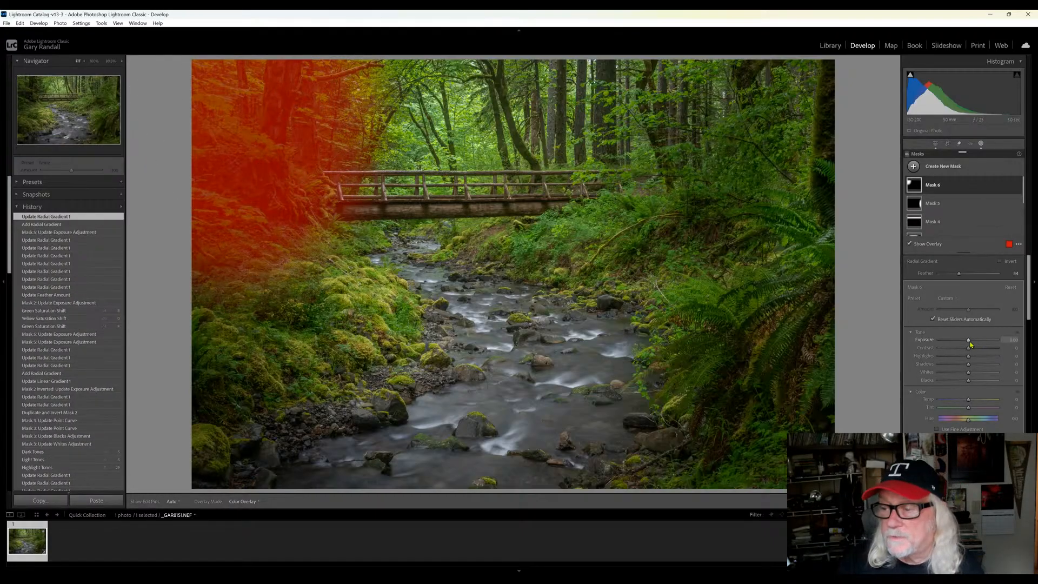
{"action": "key", "text": "o"}
{"action": "left_click_drag", "start_coordinate": [969, 342], "coordinate": [977, 342]}
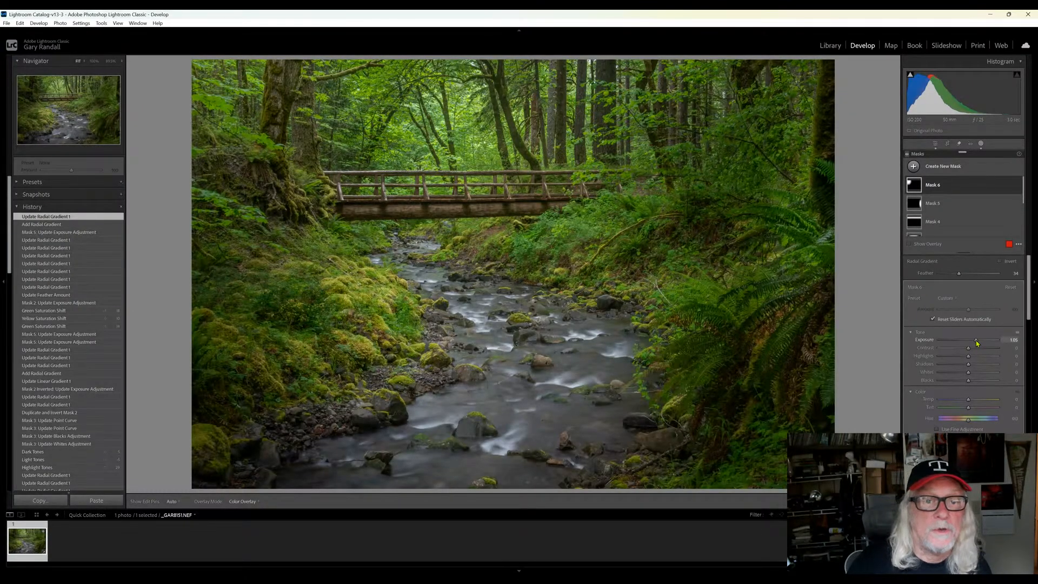
{"action": "left_click_drag", "start_coordinate": [977, 342], "coordinate": [976, 342]}
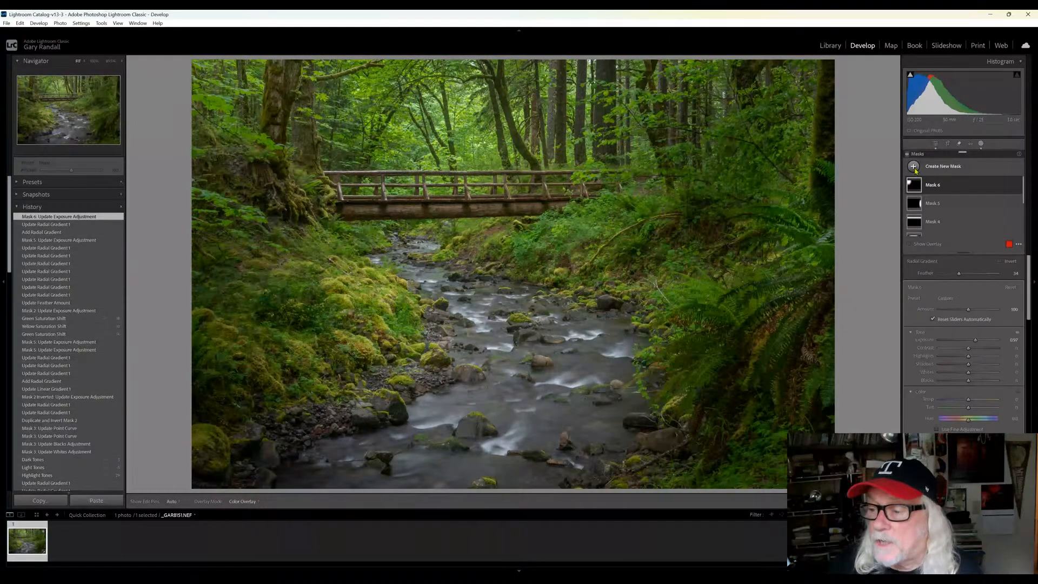
Add a radial mask over the shaded ferns in the photo's lower-right corner and set its Exposure to about 0.64
{"action": "key", "text": "shift+r"}
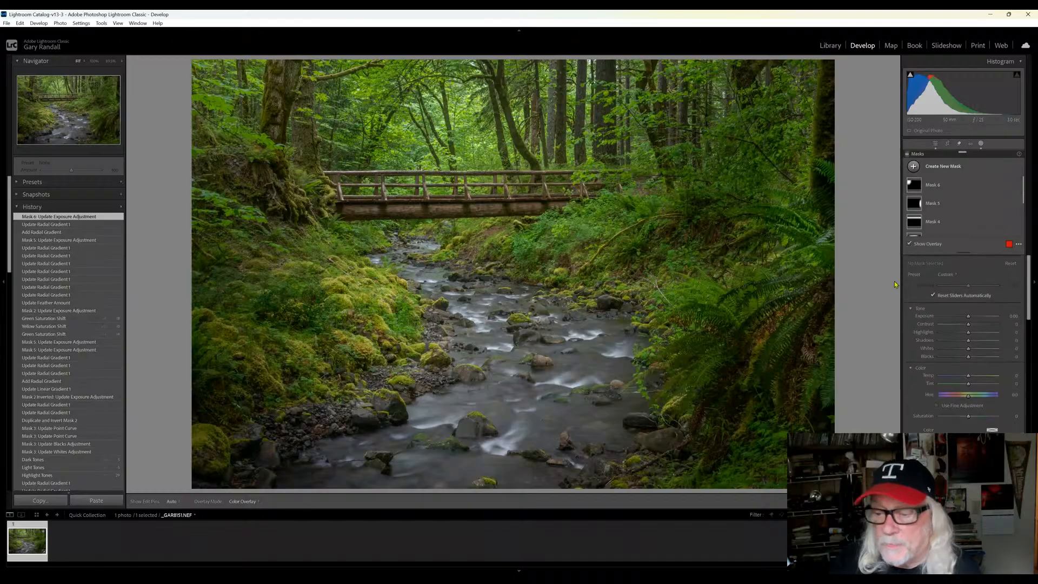
{"action": "left_click_drag", "start_coordinate": [763, 380], "coordinate": [841, 460]}
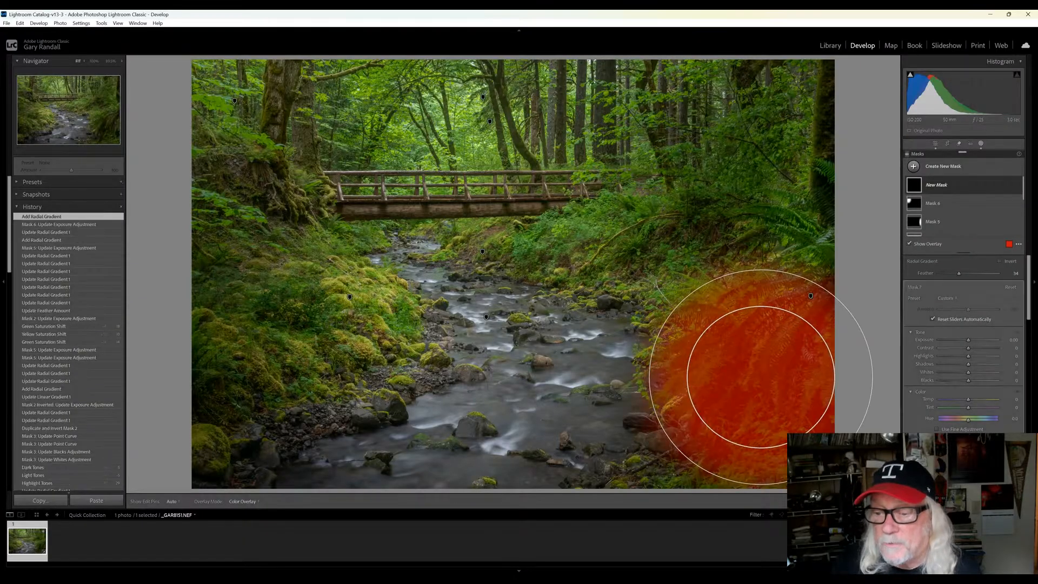
{"action": "left_click_drag", "start_coordinate": [755, 382], "coordinate": [755, 398]}
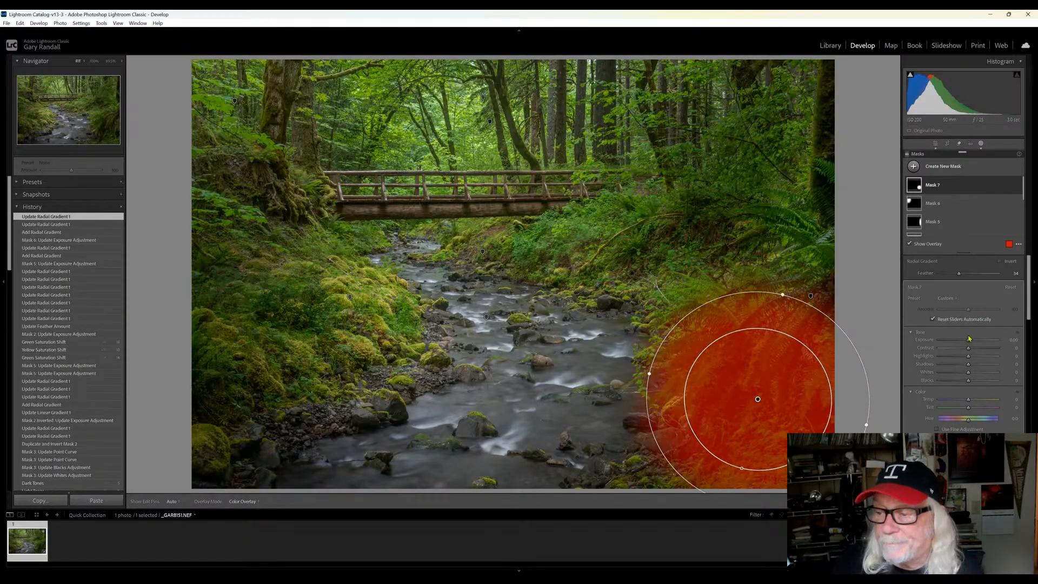
{"action": "key", "text": "o"}
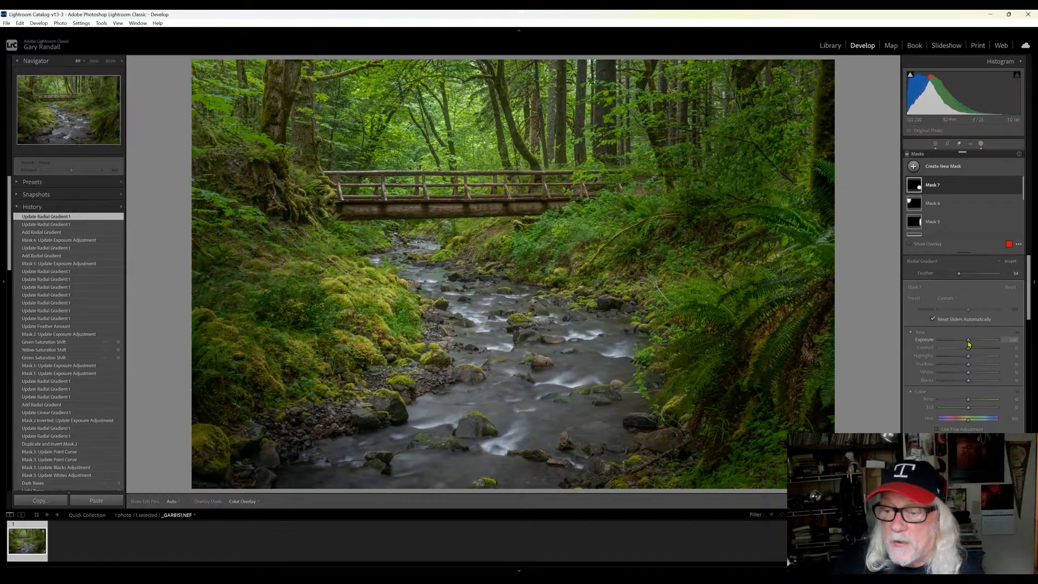
{"action": "left_click_drag", "start_coordinate": [968, 341], "coordinate": [973, 344]}
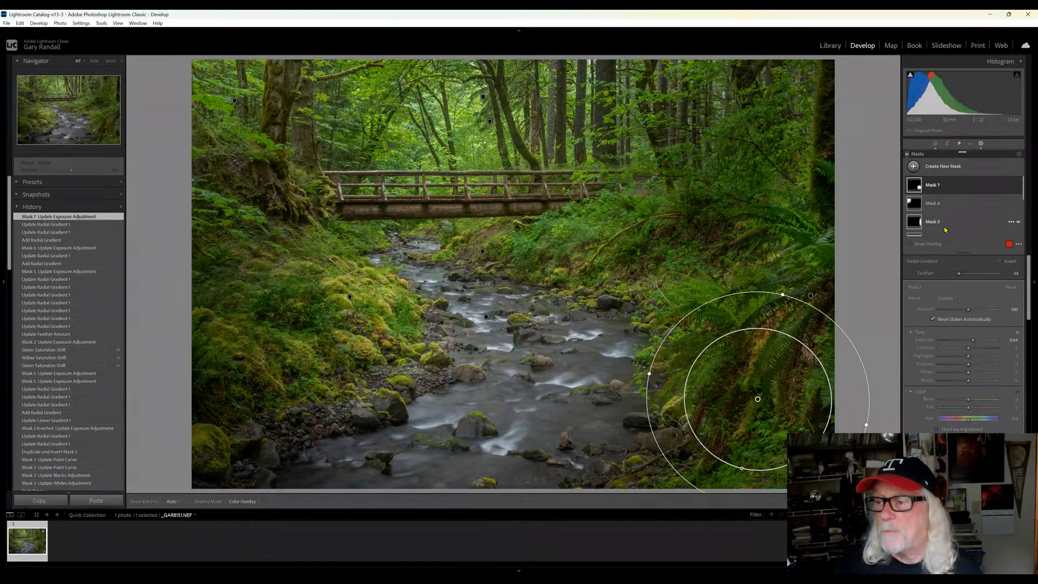
Review the edge-darkening mask among the existing masks, and check the whole photo's Basic settings
{"action": "scroll", "coordinate": [945, 229], "scroll_direction": "down", "scroll_amount": 5}
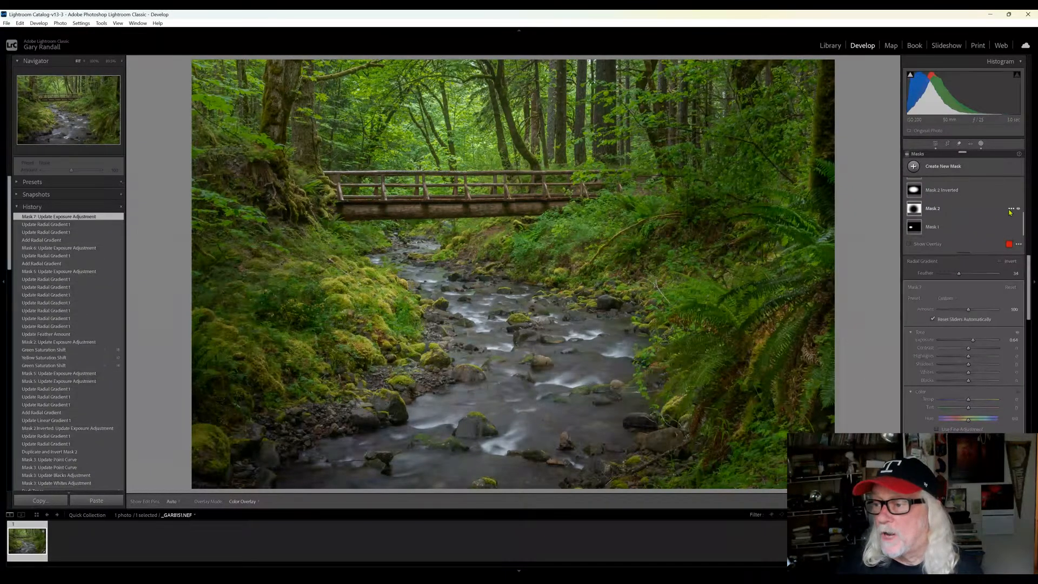
{"action": "left_click", "coordinate": [1004, 212]}
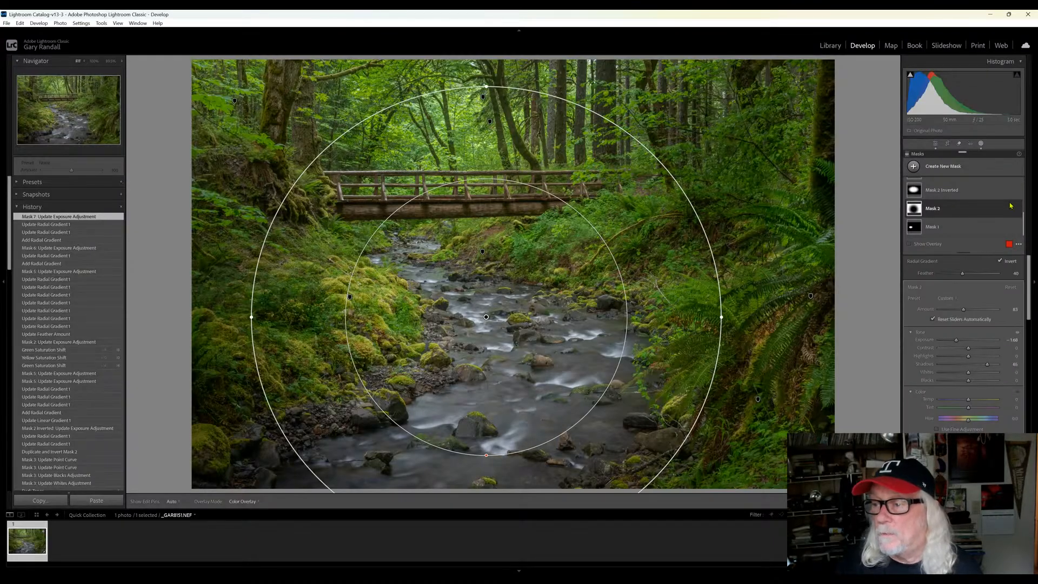
{"action": "scroll", "coordinate": [935, 215], "scroll_direction": "up", "scroll_amount": 5}
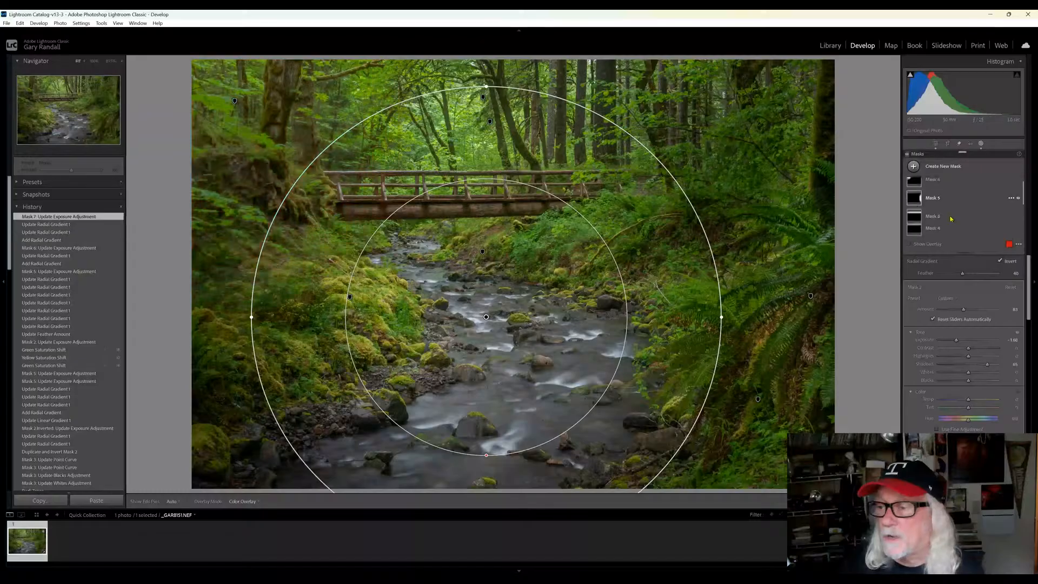
{"action": "scroll", "coordinate": [937, 214], "scroll_direction": "down", "scroll_amount": 5}
{"action": "left_click", "coordinate": [909, 204]}
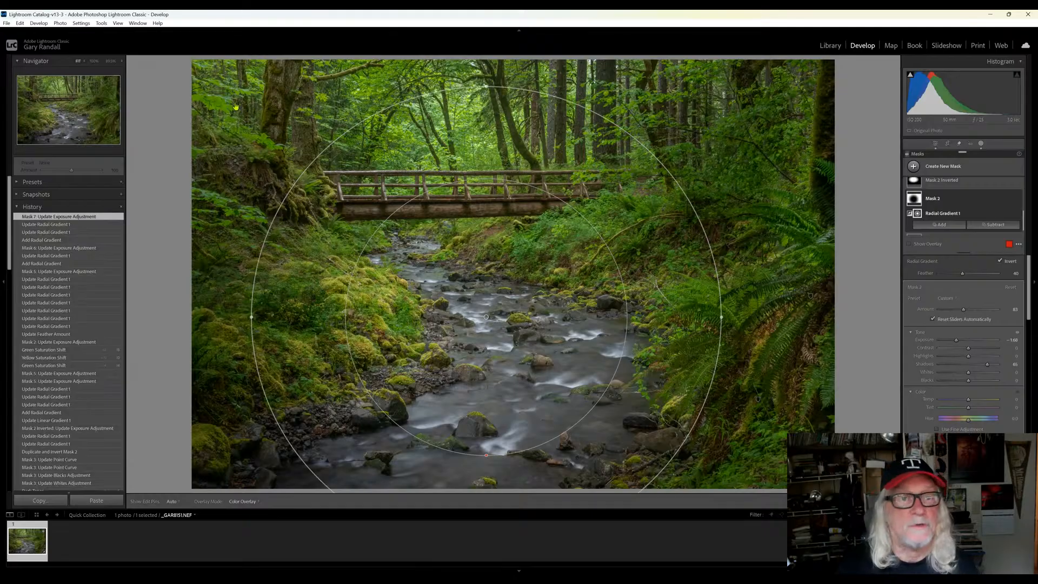
{"action": "left_click", "coordinate": [935, 144]}
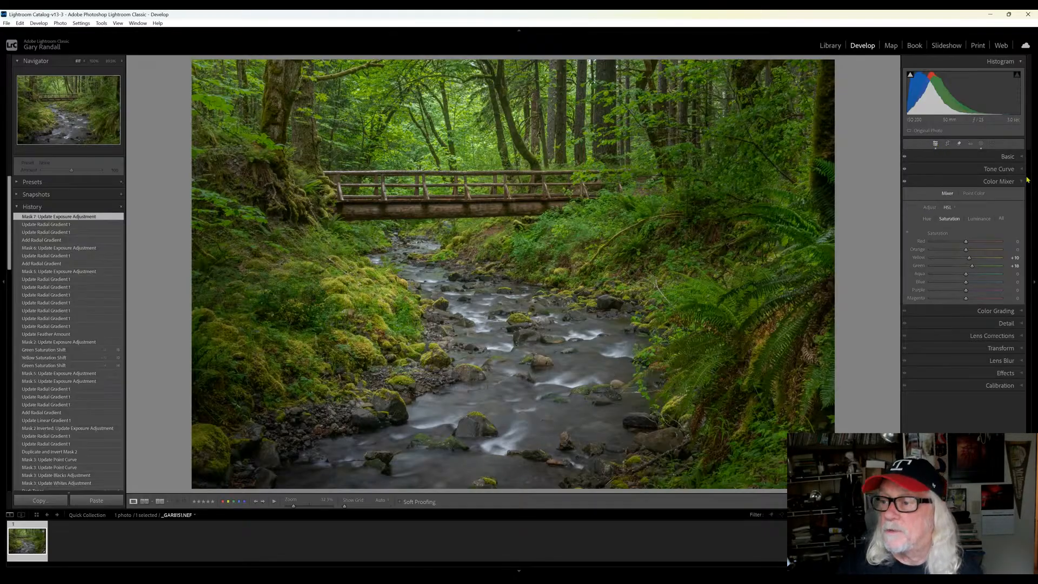
{"action": "left_click", "coordinate": [1022, 158]}
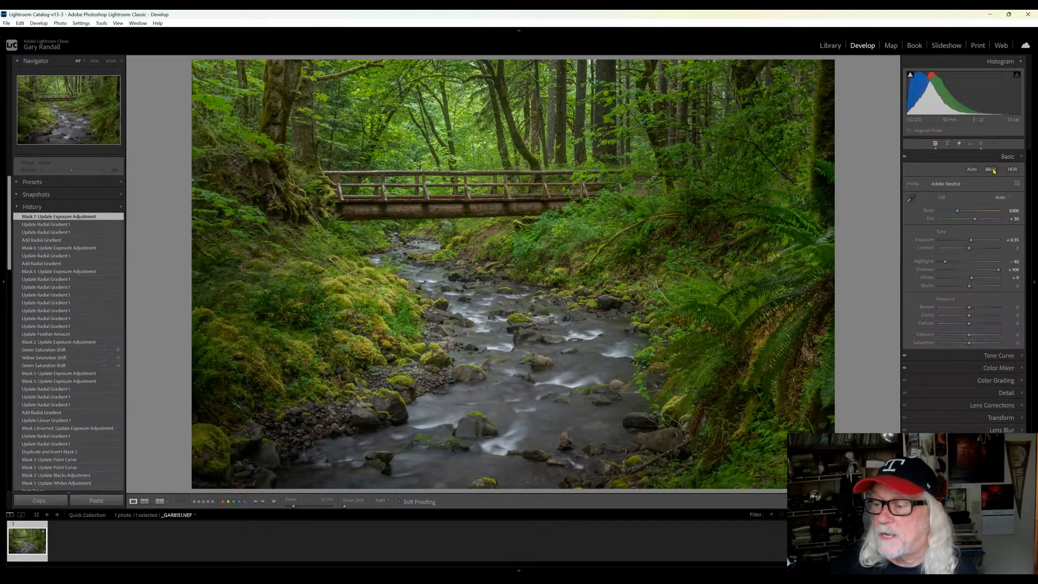
Return to the masks and raise the edge-darkening radial mask's Exposure to about -1.2
{"action": "left_click", "coordinate": [981, 143]}
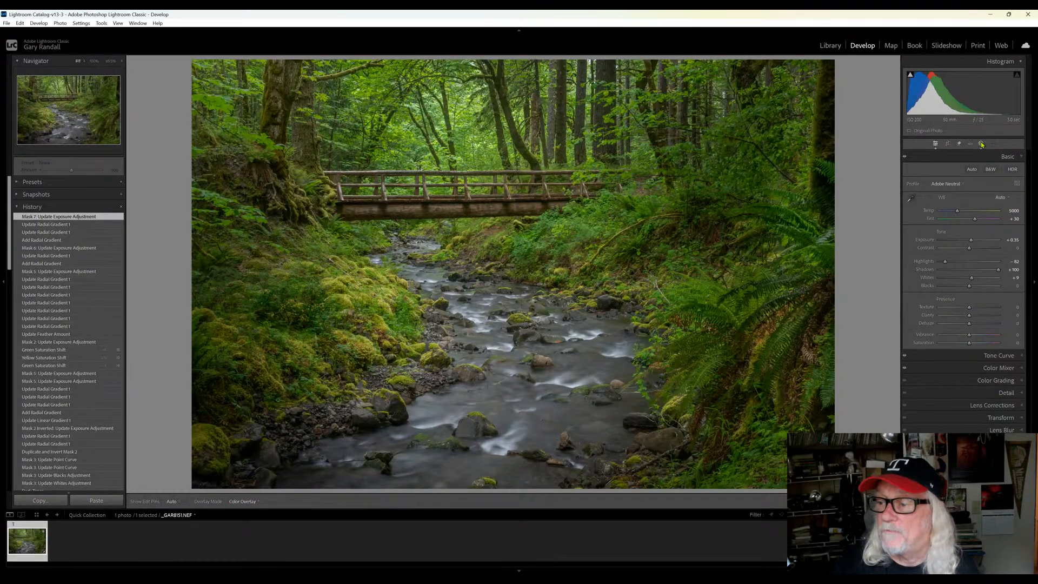
{"action": "scroll", "coordinate": [947, 216], "scroll_direction": "down", "scroll_amount": 5}
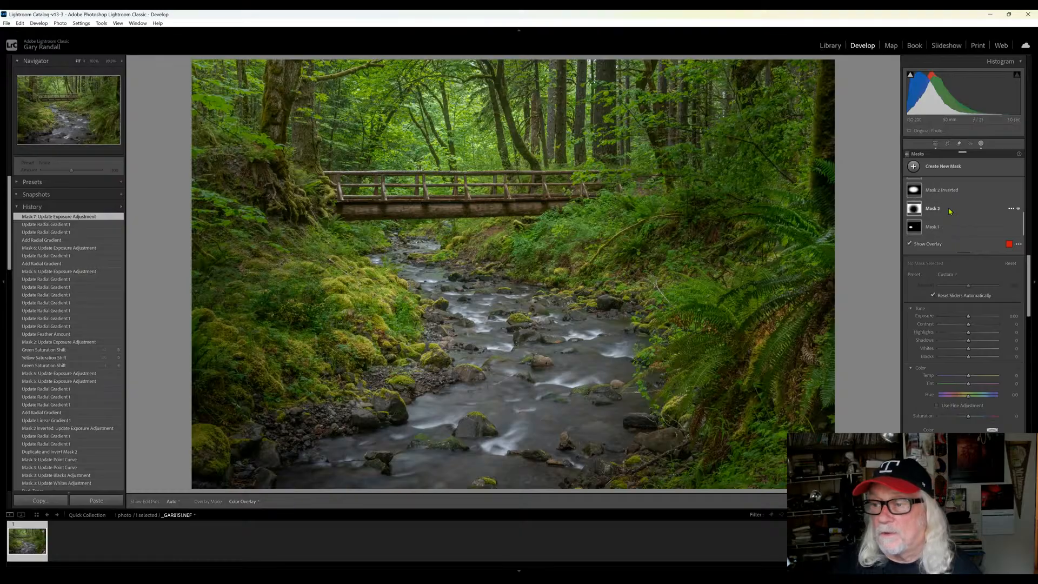
{"action": "left_click", "coordinate": [922, 208]}
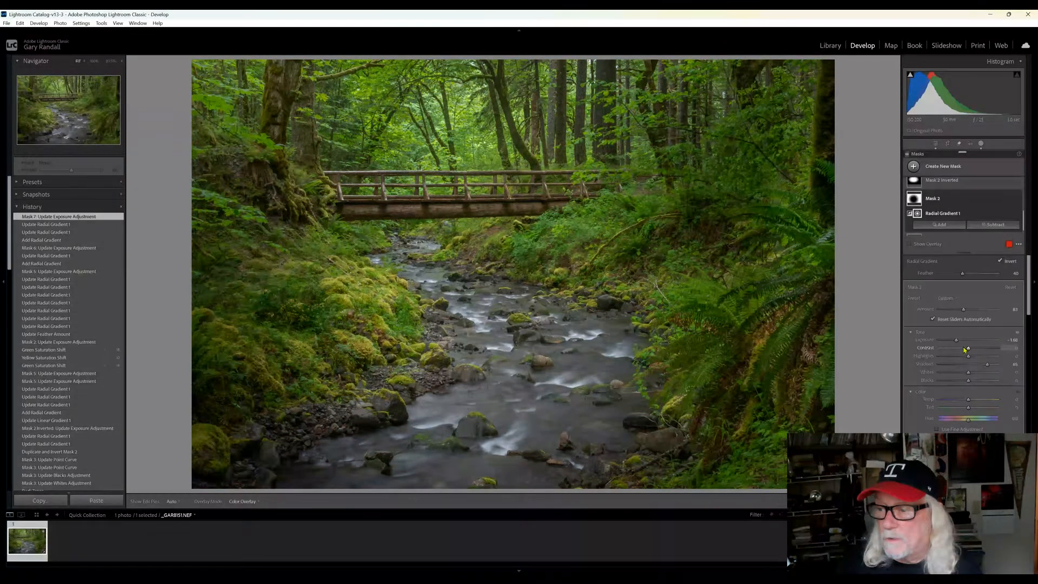
{"action": "left_click", "coordinate": [960, 340]}
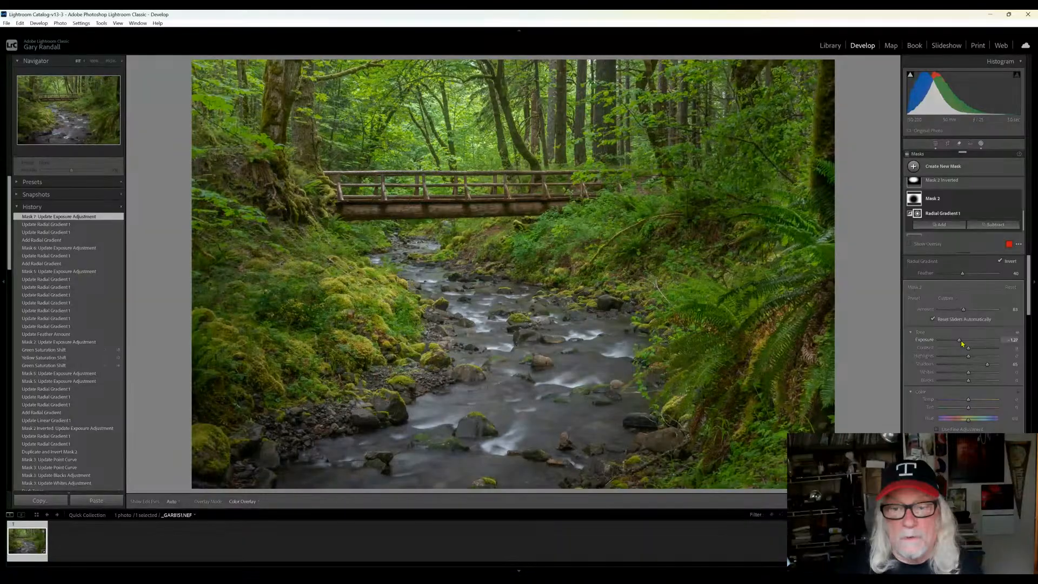
{"action": "left_click_drag", "start_coordinate": [961, 343], "coordinate": [961, 342]}
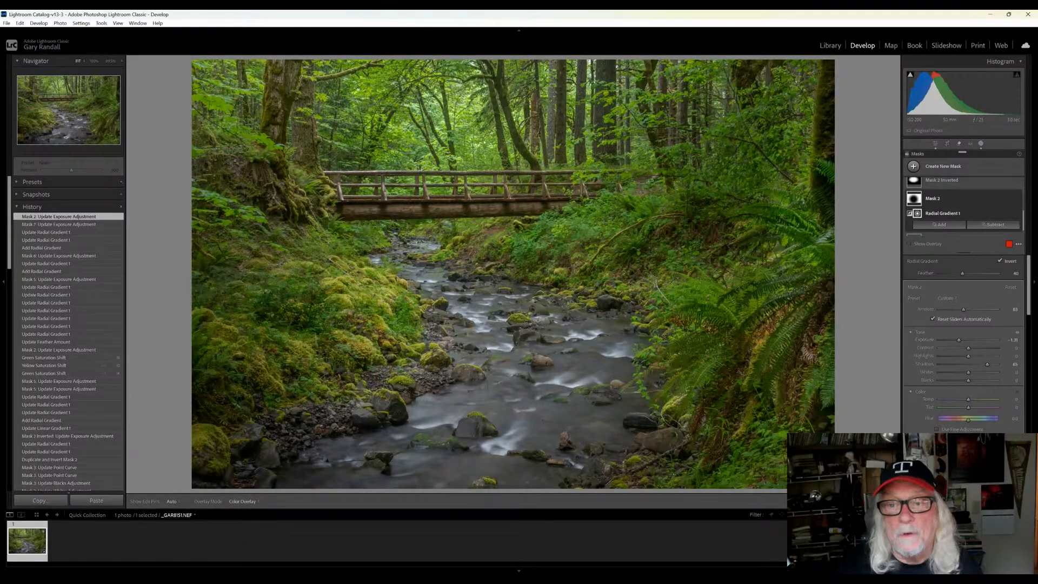
Reset all develop settings and apply the Adobe Neutral profile to view the unedited photo, and undo both changes
{"action": "key", "text": "ctrl+shift+r"}
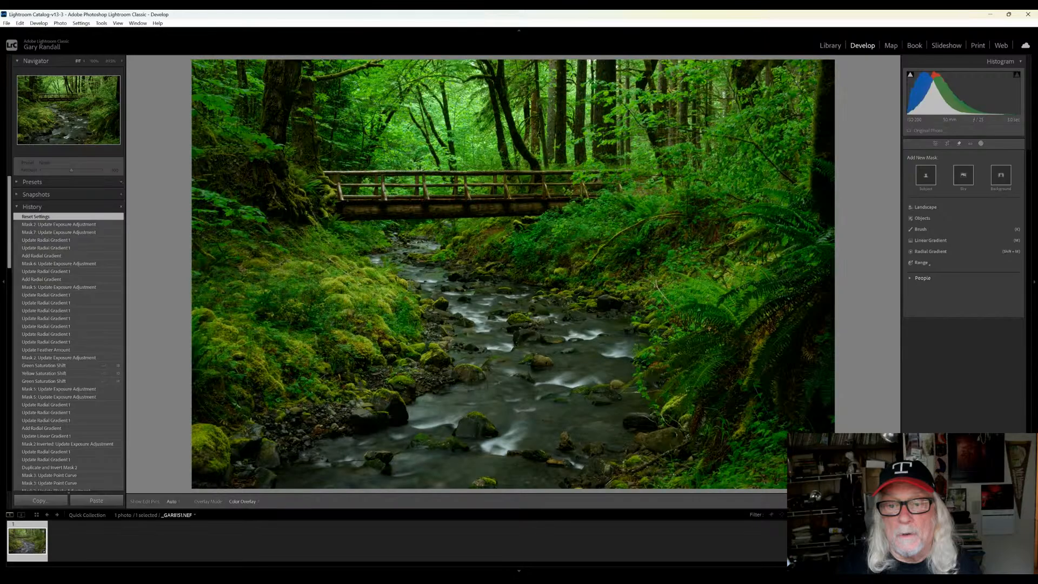
{"action": "left_click", "coordinate": [935, 144]}
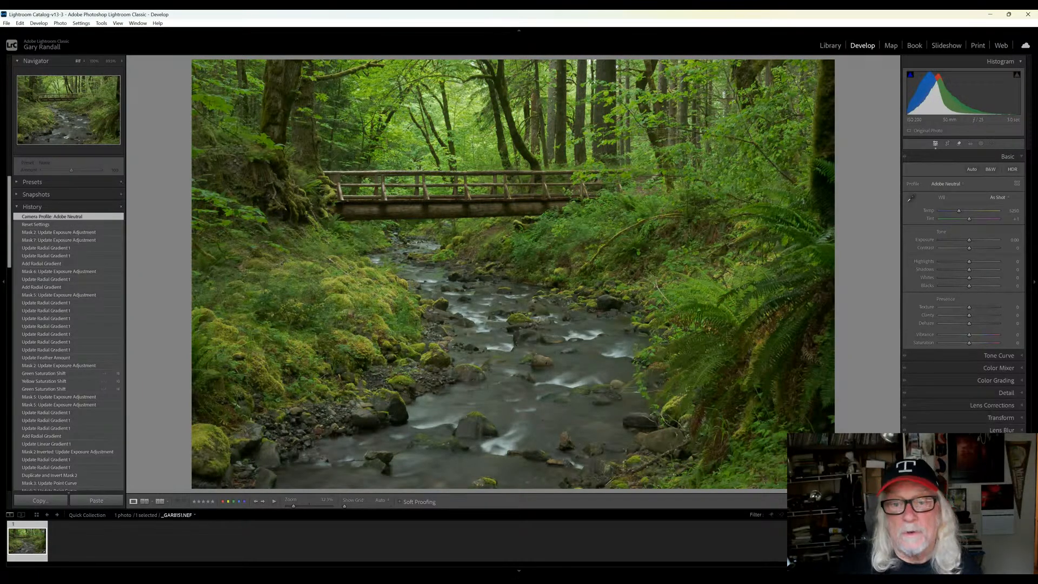
{"action": "key", "text": "ctrl+z"}
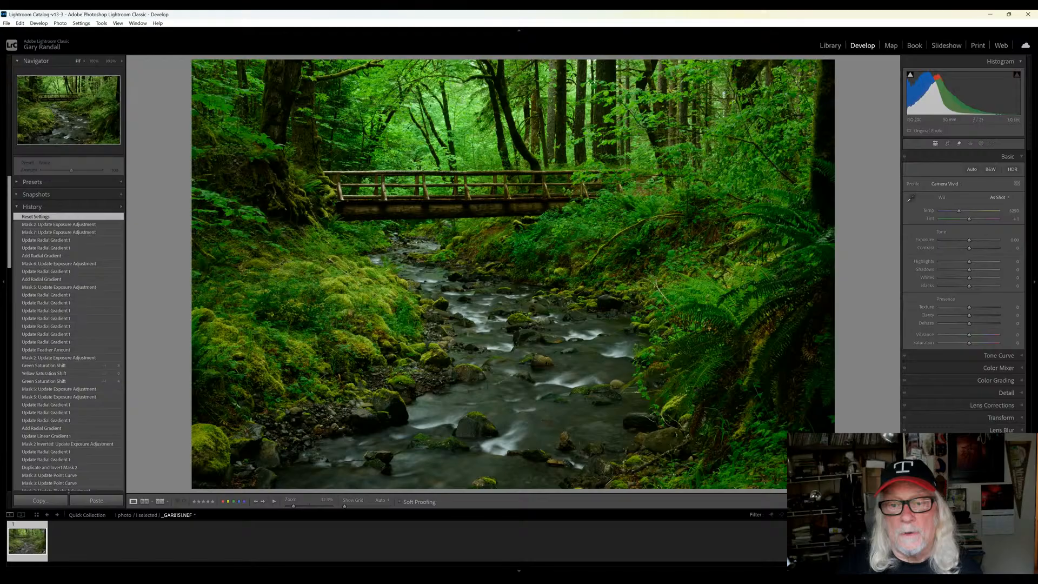
{"action": "key", "text": "ctrl+z"}
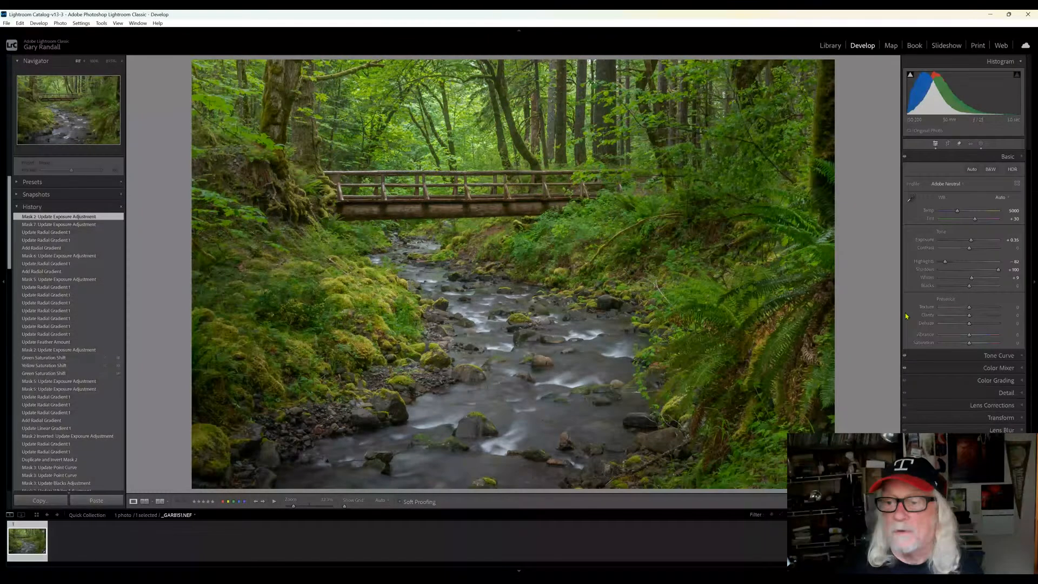
Show the before and after versions side by side and undo the switch to the Adobe Landscape profile
{"action": "left_click", "coordinate": [144, 502]}
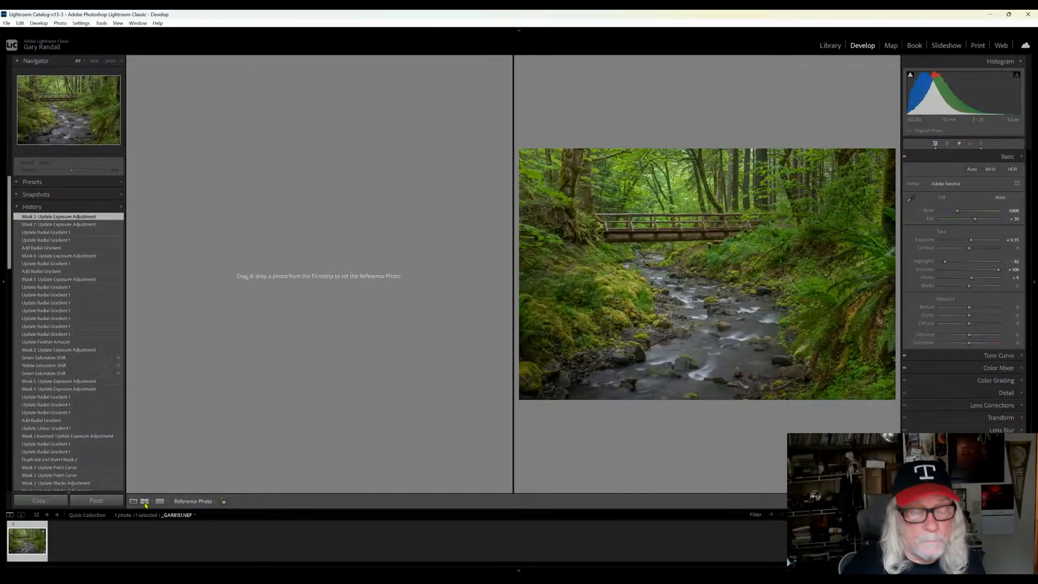
{"action": "left_click", "coordinate": [161, 501]}
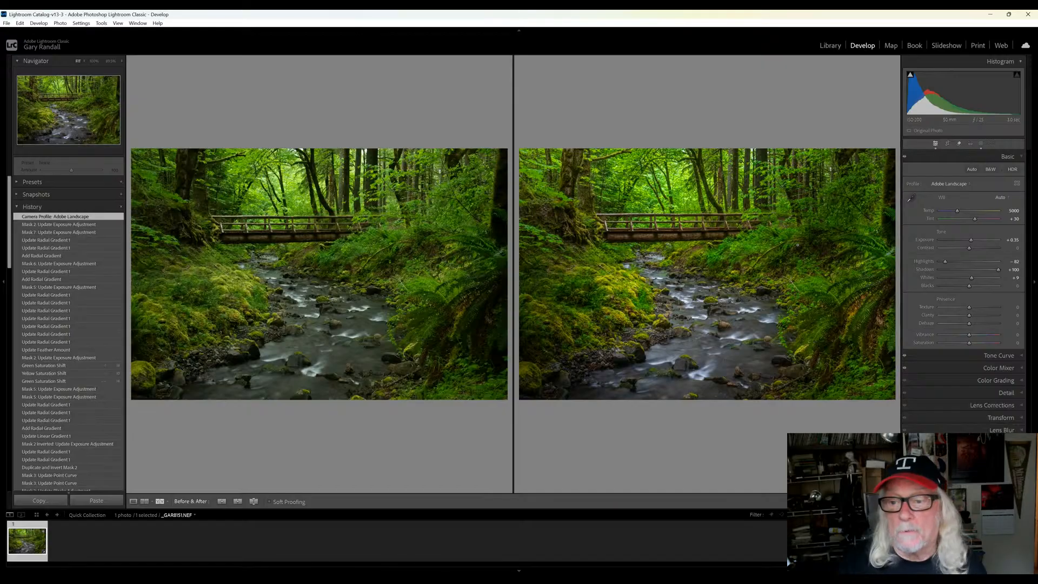
{"action": "key", "text": "ctrl+z"}
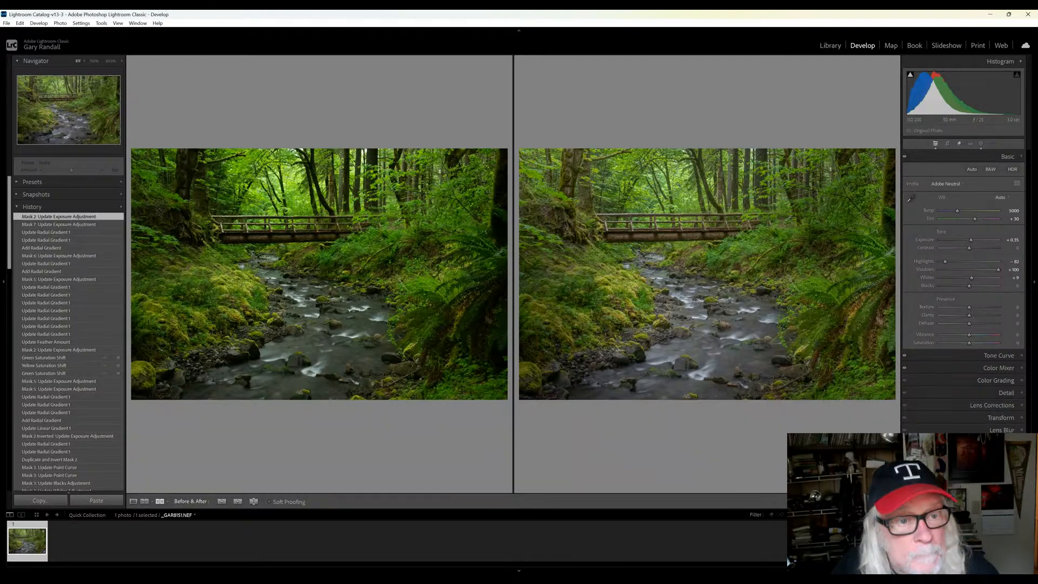
Compare the mossy tree trunks and the shaded ferns up close in the before and after versions
{"action": "left_click", "coordinate": [579, 190]}
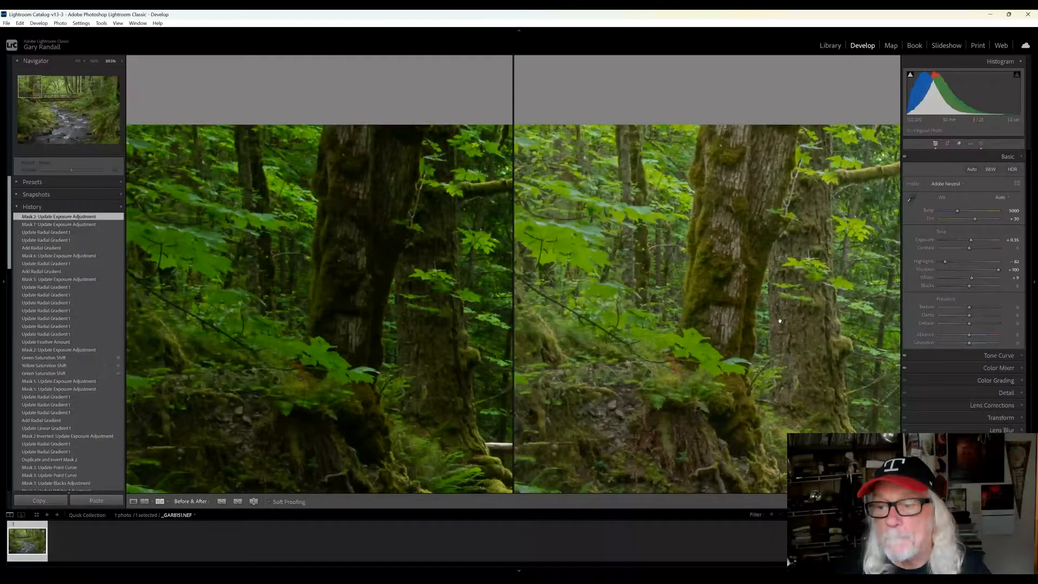
{"action": "left_click", "coordinate": [779, 320]}
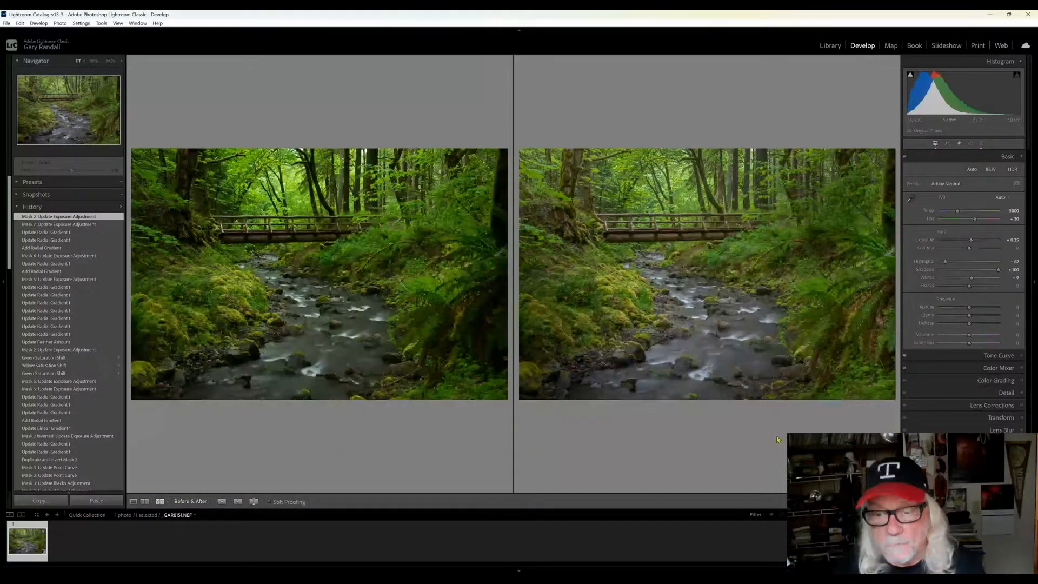
{"action": "left_click", "coordinate": [482, 310]}
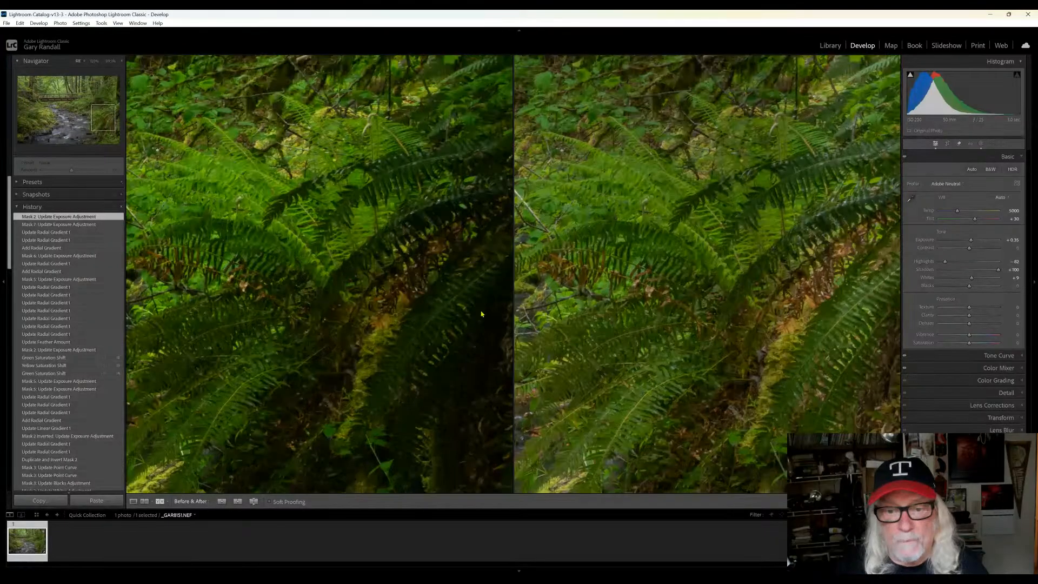
{"action": "left_click", "coordinate": [480, 310]}
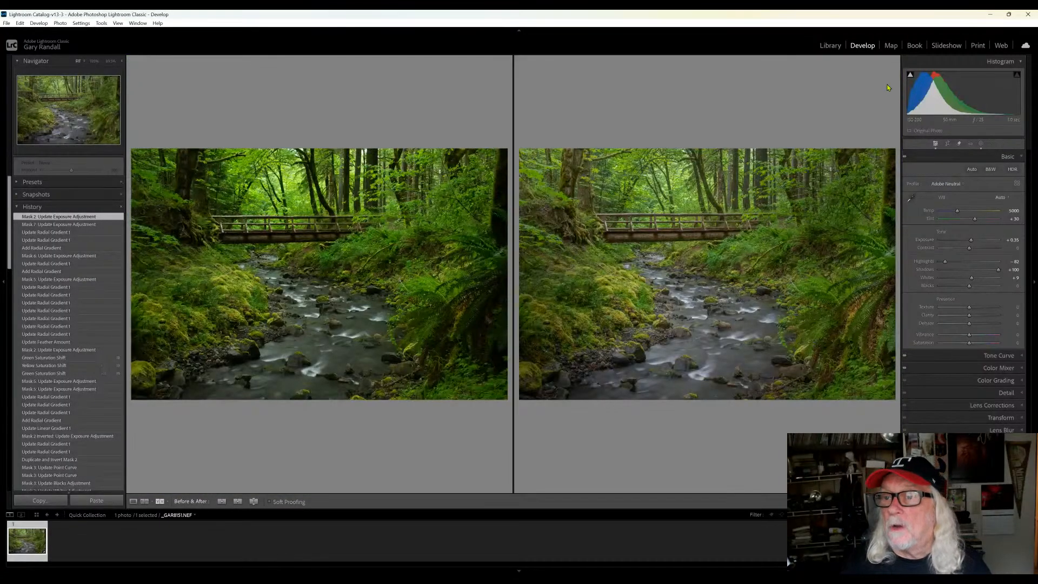
Return to the single-photo view and lower the whole photo's Exposure to about +0.16
{"action": "left_click", "coordinate": [133, 501]}
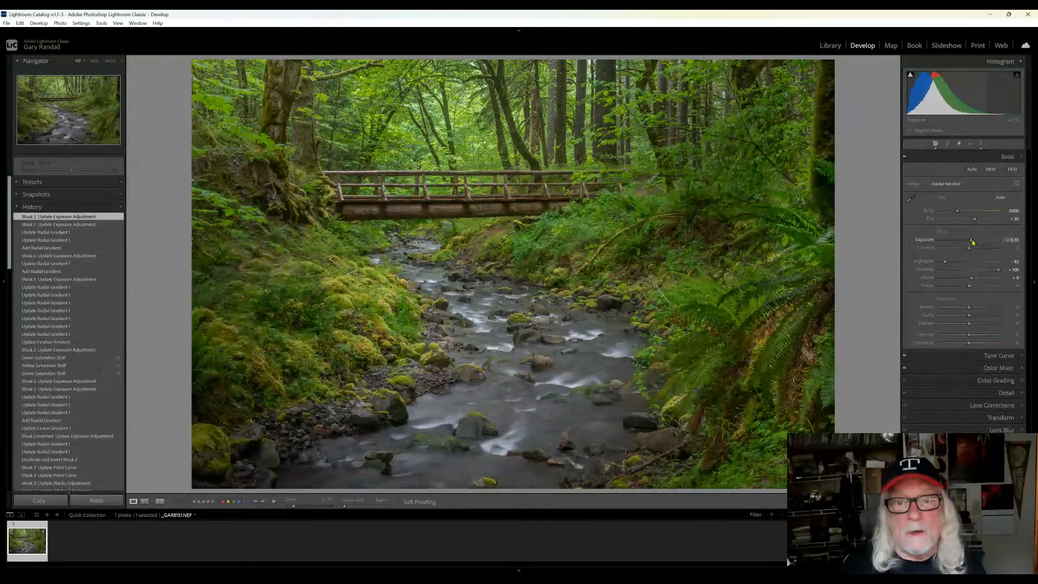
{"action": "left_click_drag", "start_coordinate": [971, 242], "coordinate": [969, 241]}
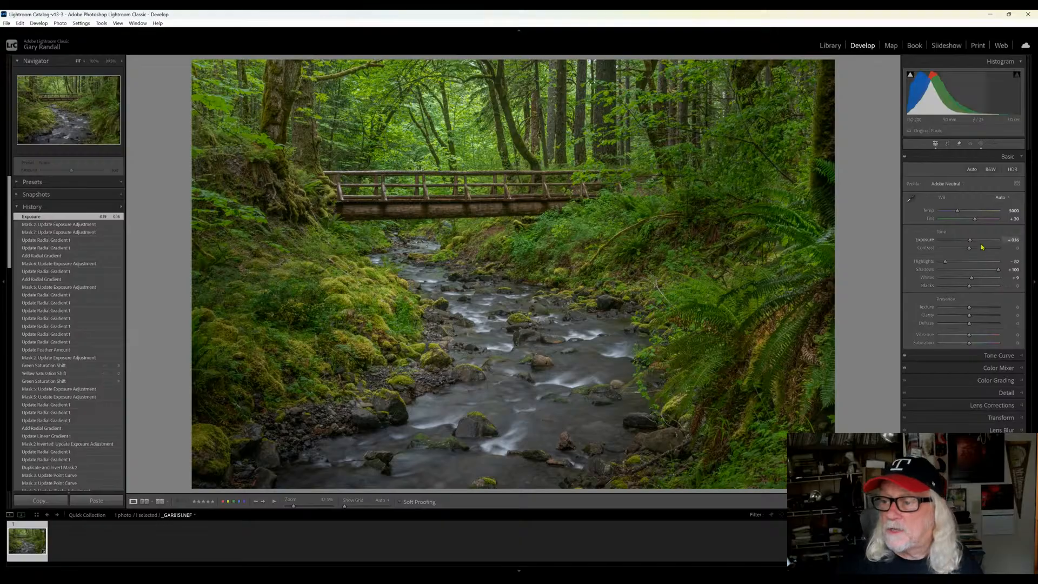
Raise the Exposure of the radial mask over the trees behind the bridge to about 0.71 and close the masks
{"action": "left_click", "coordinate": [981, 144]}
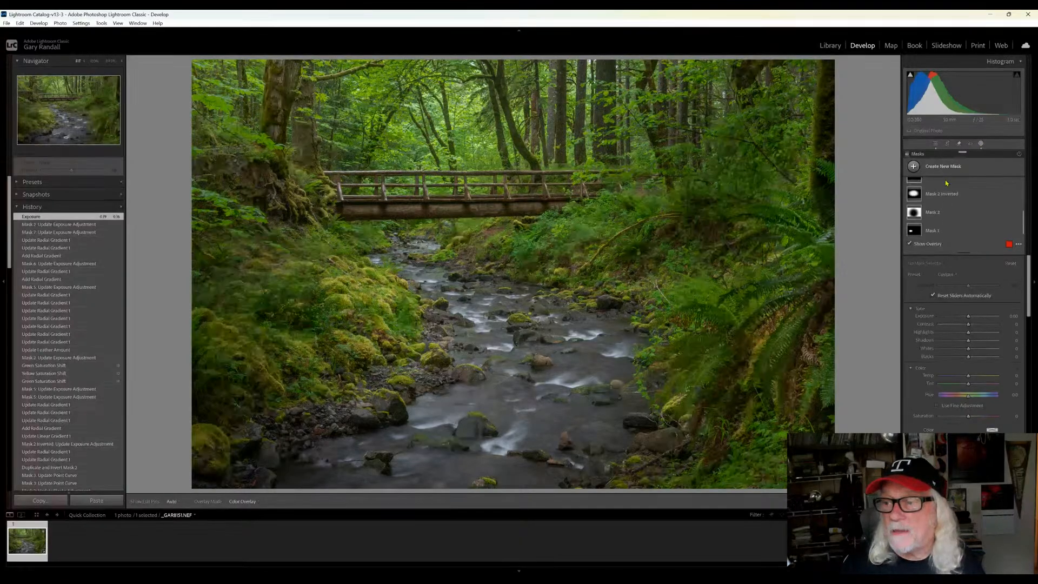
{"action": "left_click", "coordinate": [913, 193]}
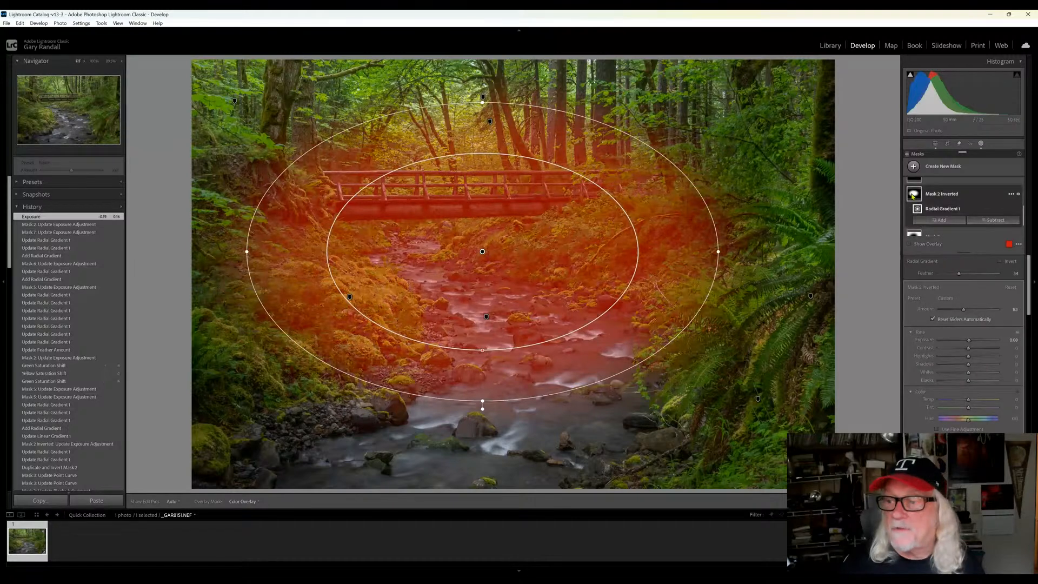
{"action": "scroll", "coordinate": [927, 210], "scroll_direction": "down", "scroll_amount": 1}
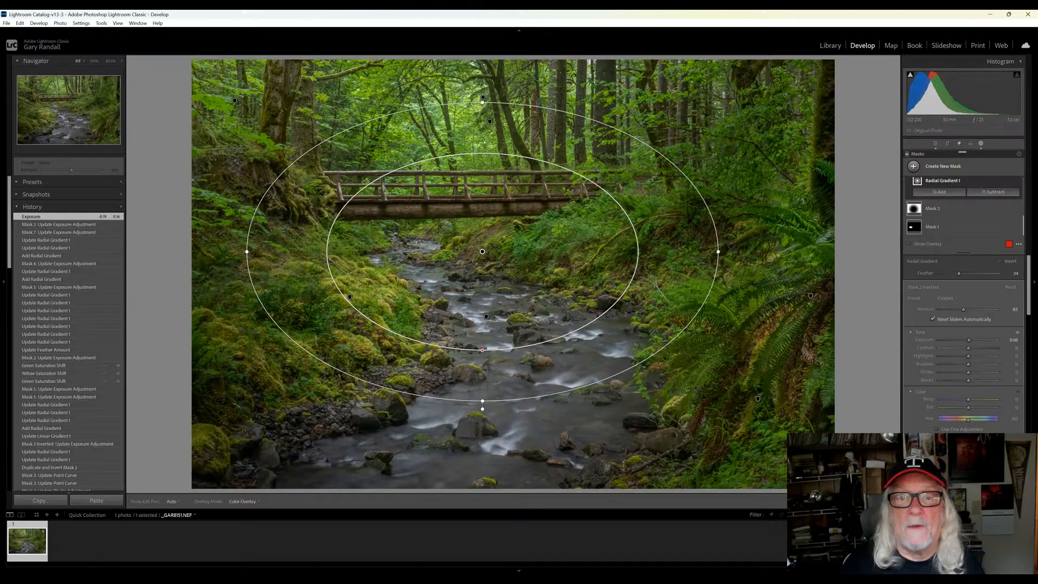
{"action": "left_click", "coordinate": [483, 99]}
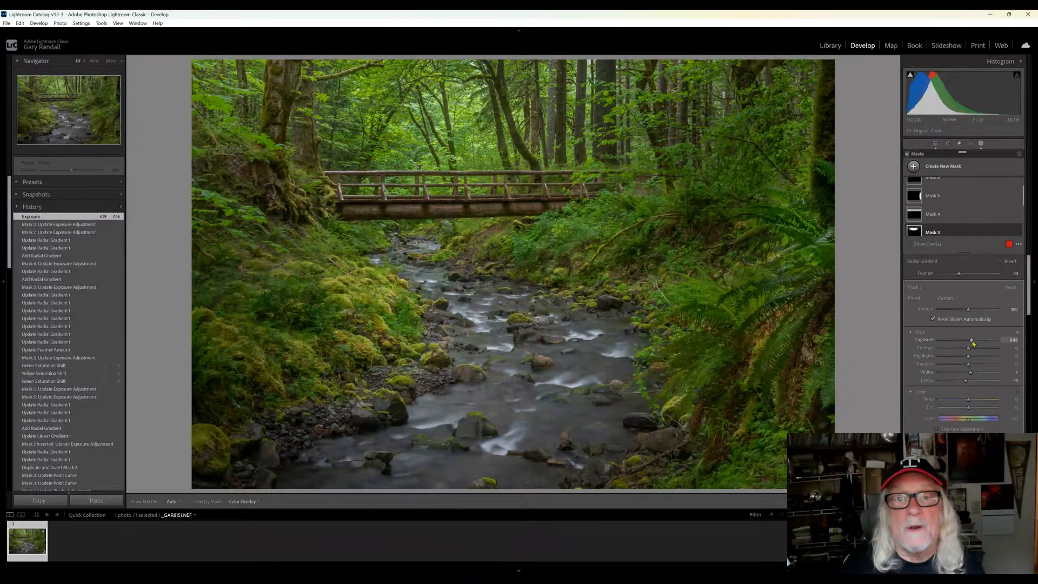
{"action": "left_click_drag", "start_coordinate": [973, 344], "coordinate": [975, 345]}
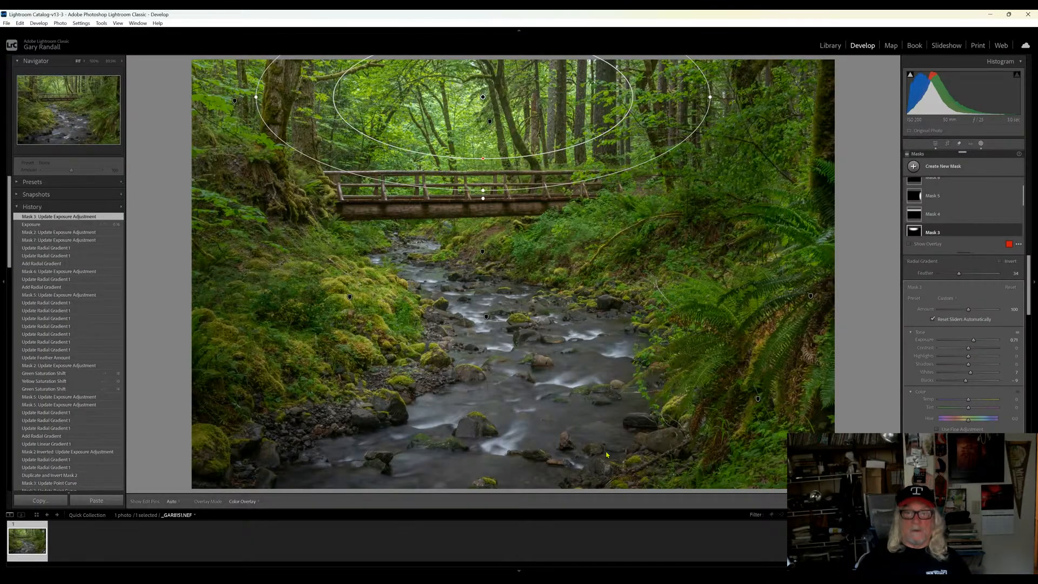
{"action": "left_click", "coordinate": [935, 144]}
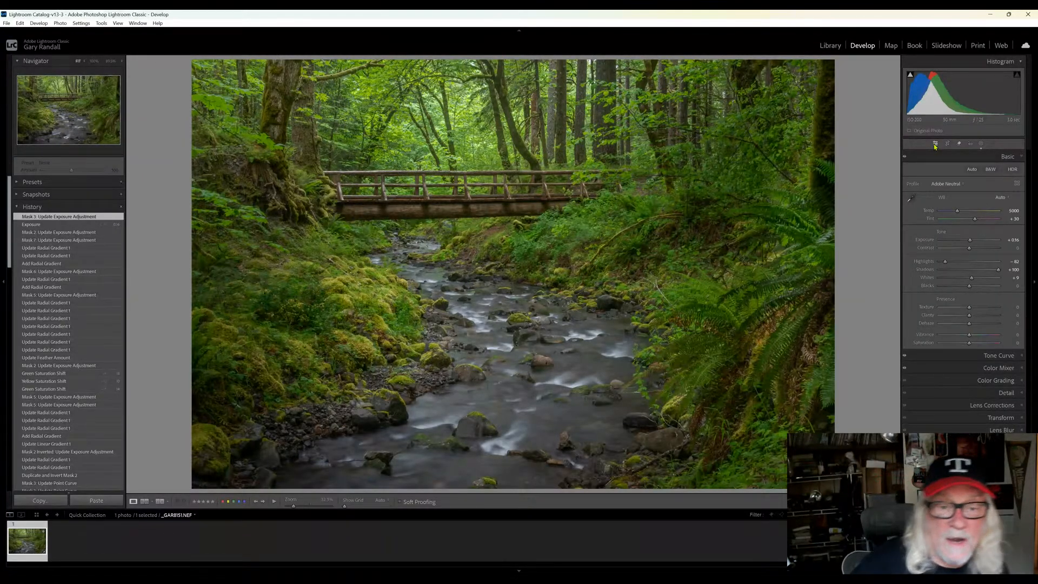
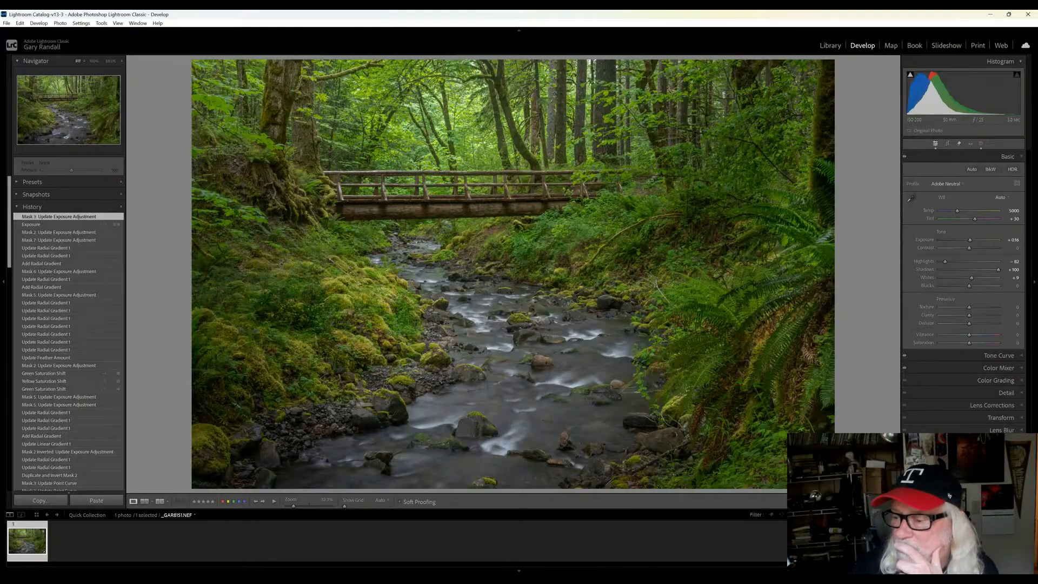
Look through the Transform, Effects and Detail settings and check the creek below the bridge up close
{"action": "left_click", "coordinate": [1022, 421]}
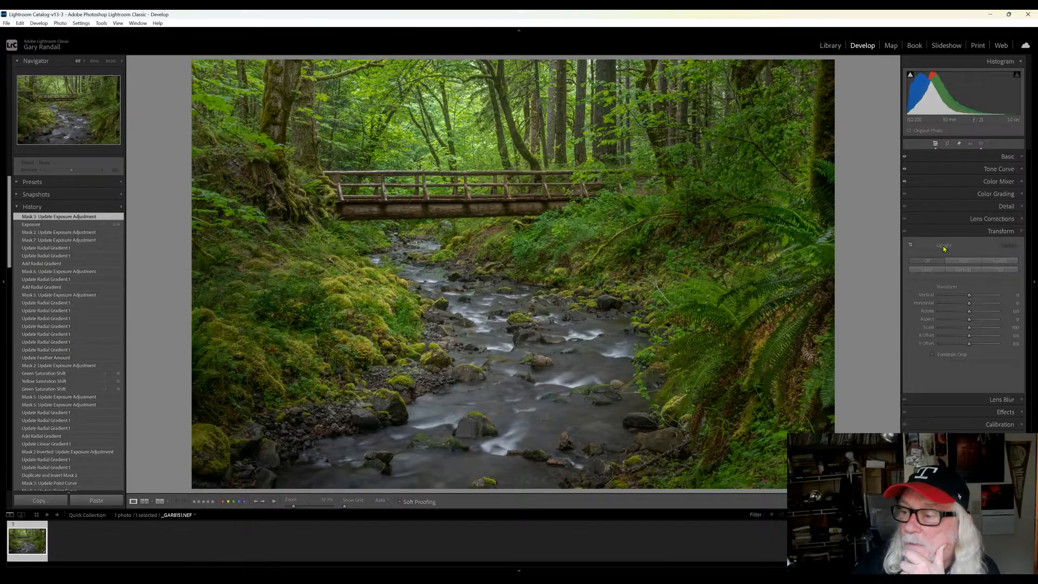
{"action": "left_click", "coordinate": [1018, 233]}
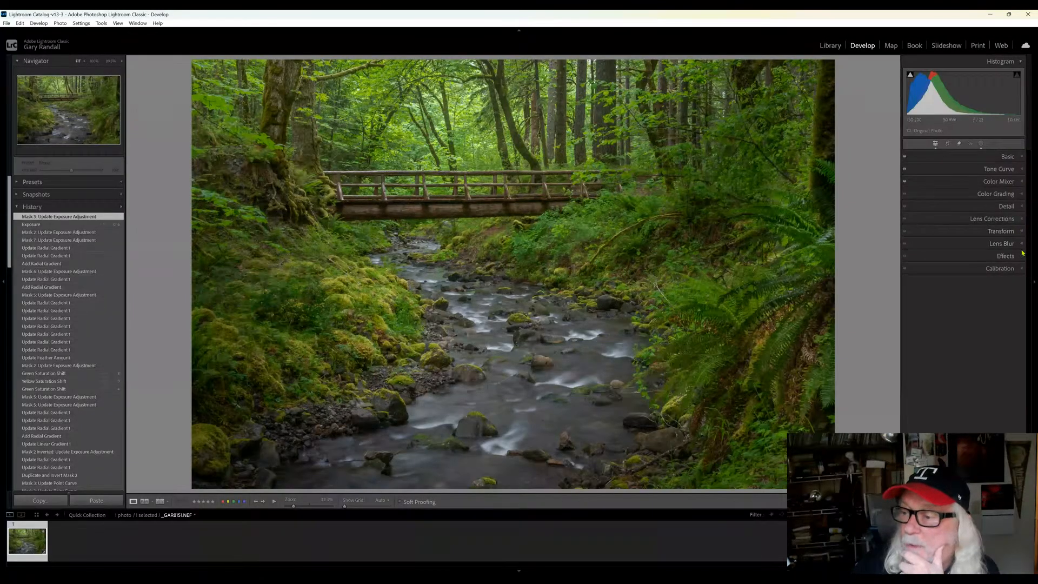
{"action": "left_click", "coordinate": [1022, 257]}
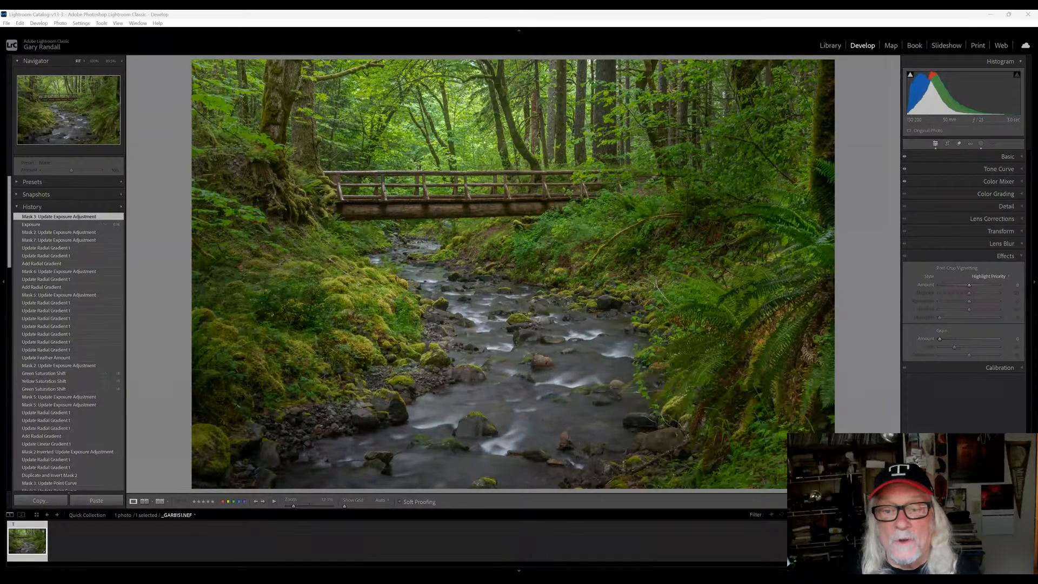
{"action": "left_click", "coordinate": [543, 263]}
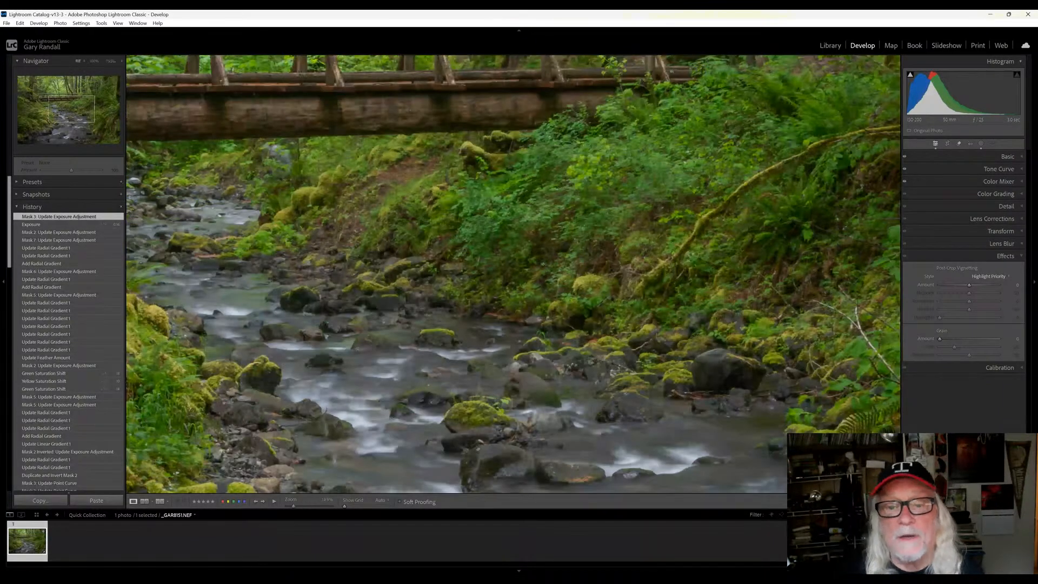
{"action": "left_click", "coordinate": [543, 263]}
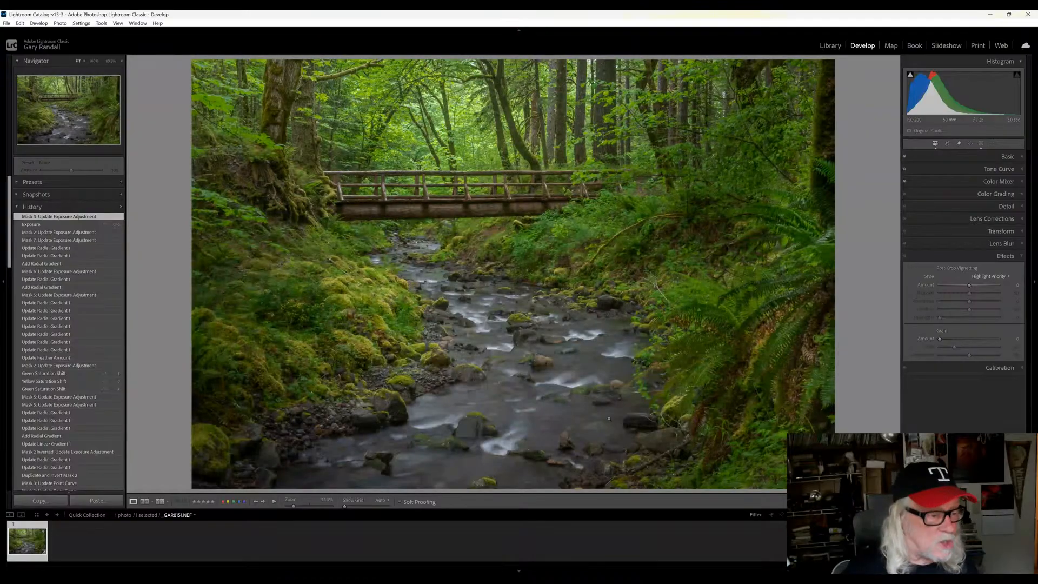
{"action": "left_click", "coordinate": [1023, 208]}
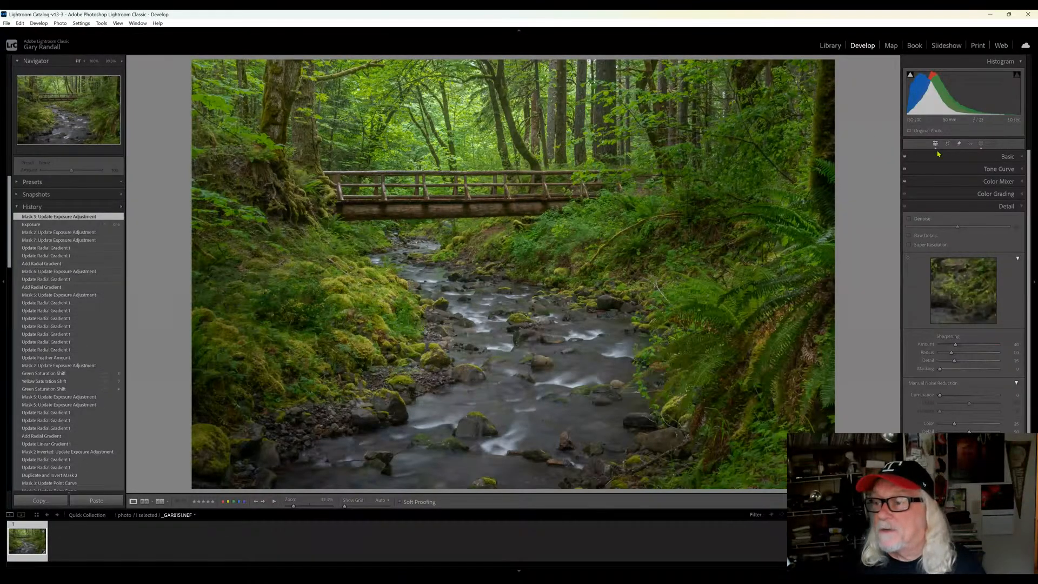
Rename Mask 7 as corner rad grad, leave the masks and collapse the Detail settings
{"action": "left_click", "coordinate": [981, 143]}
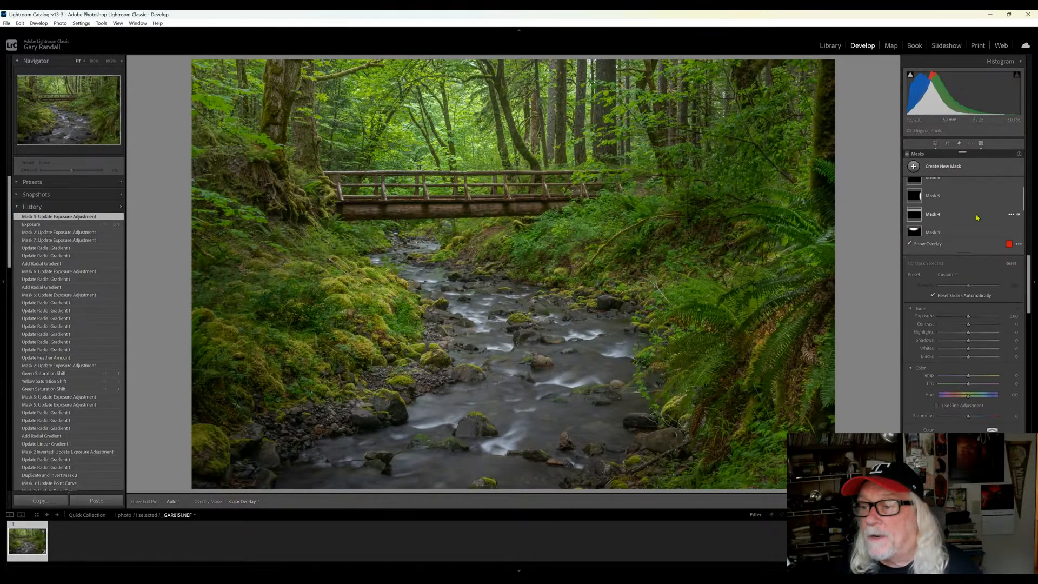
{"action": "scroll", "coordinate": [968, 211], "scroll_direction": "up", "scroll_amount": 2}
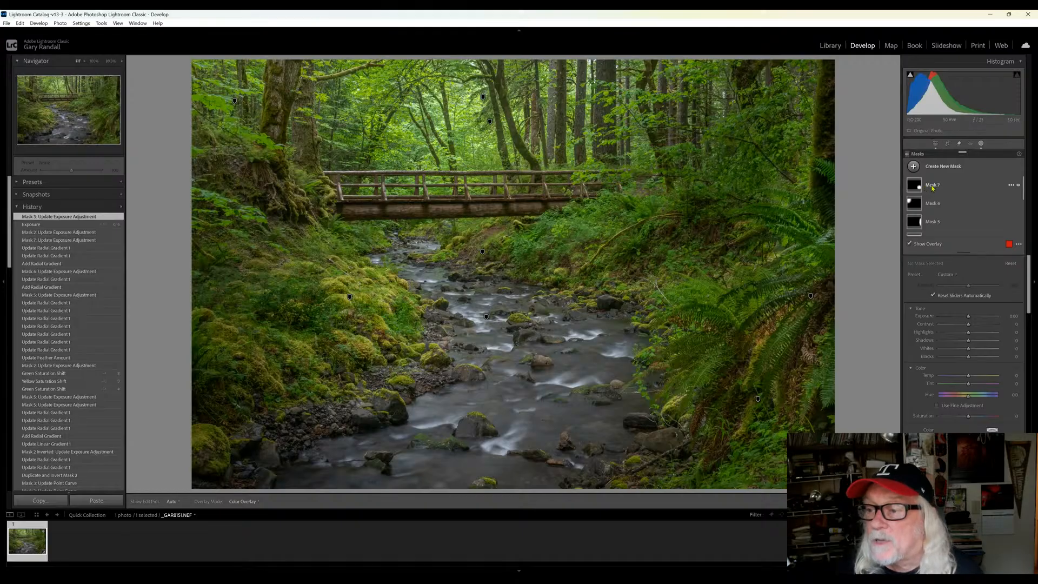
{"action": "left_click", "coordinate": [932, 188]}
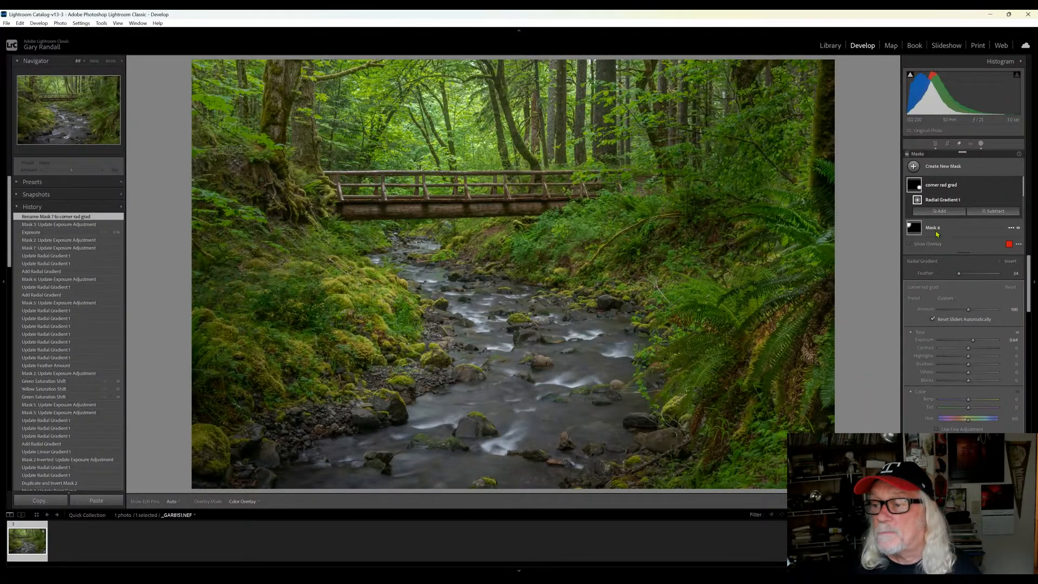
{"action": "left_click", "coordinate": [934, 145]}
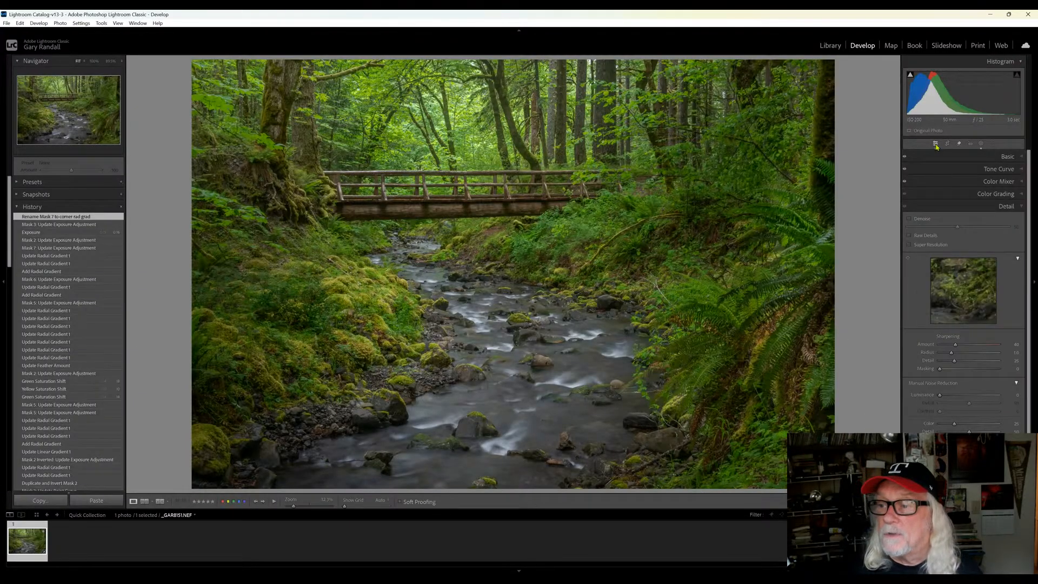
{"action": "left_click", "coordinate": [1006, 205]}
Reopen the masks, enlarge the mask list to show every mask, and preview the overlays of Mask 4 and Mask 1
{"action": "left_click", "coordinate": [979, 145]}
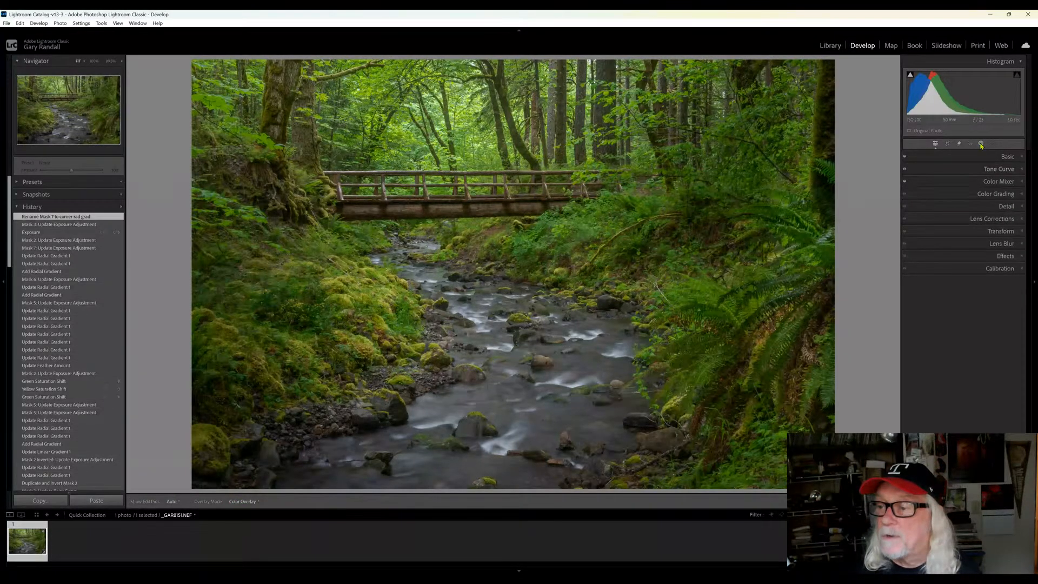
{"action": "left_click_drag", "start_coordinate": [968, 252], "coordinate": [968, 338]}
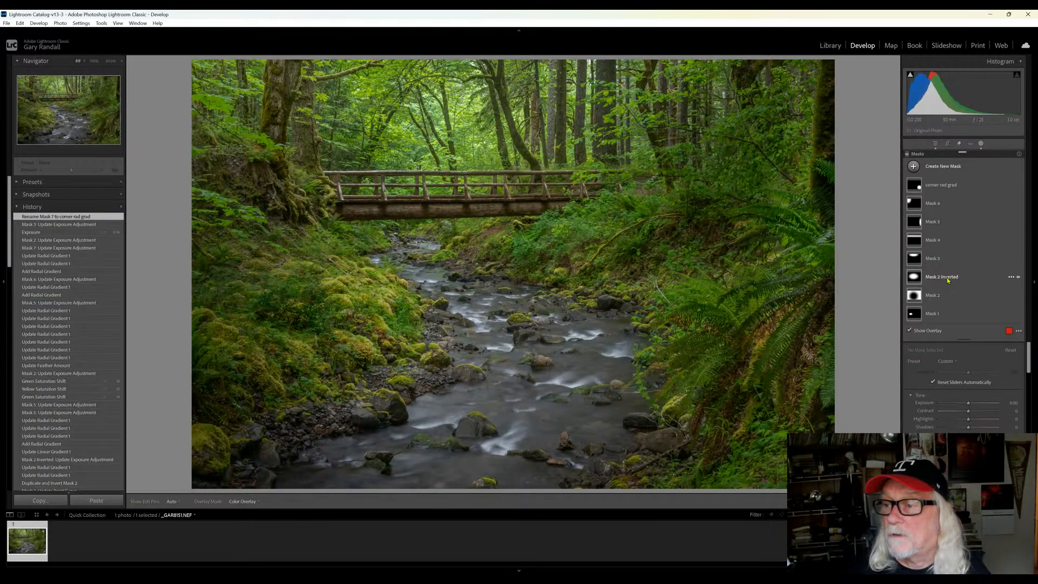
{"action": "mouse_move", "coordinate": [913, 238]}
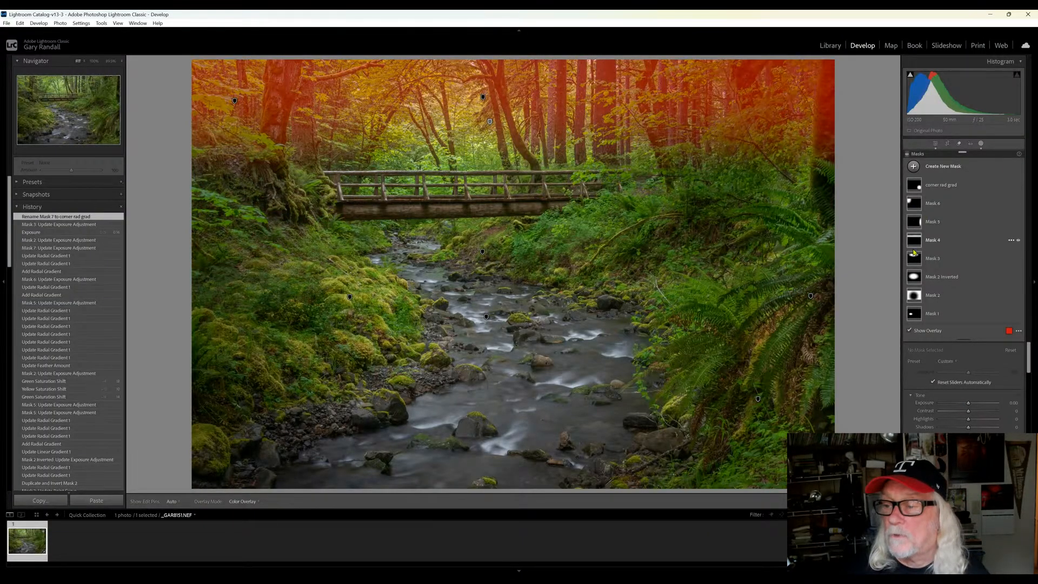
{"action": "mouse_move", "coordinate": [917, 314]}
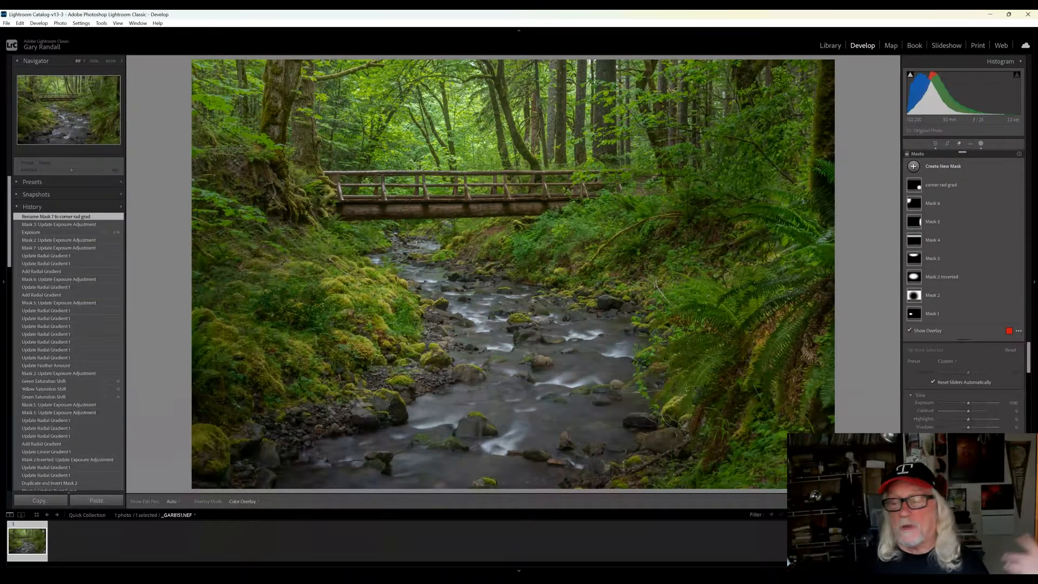
Leave the masks and set the Tone Curve's Lights to about +6, Darks to about +3 and Shadows to about -13
{"action": "left_click", "coordinate": [935, 143]}
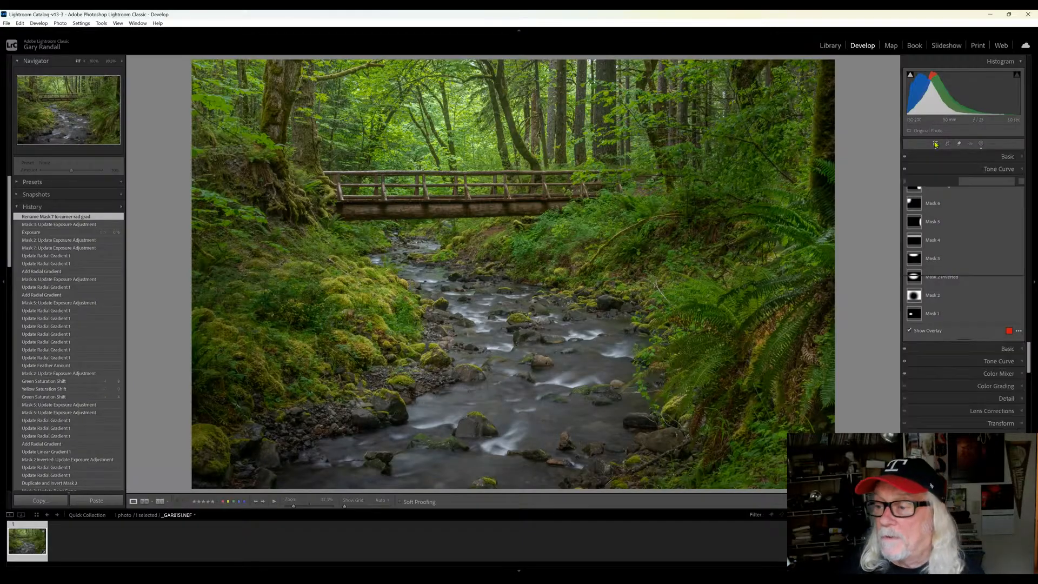
{"action": "left_click", "coordinate": [1022, 170]}
{"action": "mouse_move", "coordinate": [969, 311]}
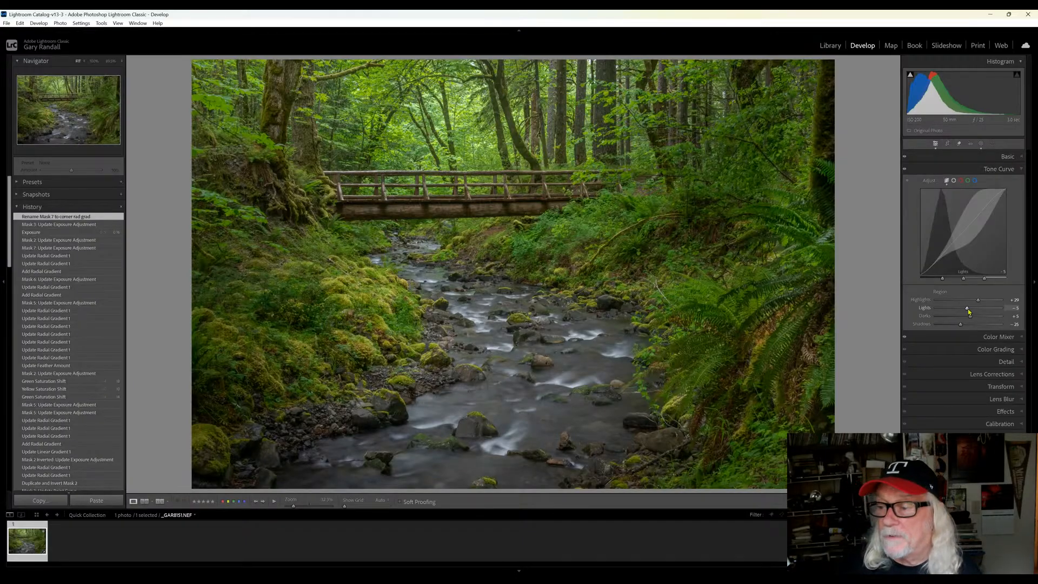
{"action": "left_click_drag", "start_coordinate": [968, 311], "coordinate": [966, 329]}
{"action": "mouse_move", "coordinate": [970, 319]}
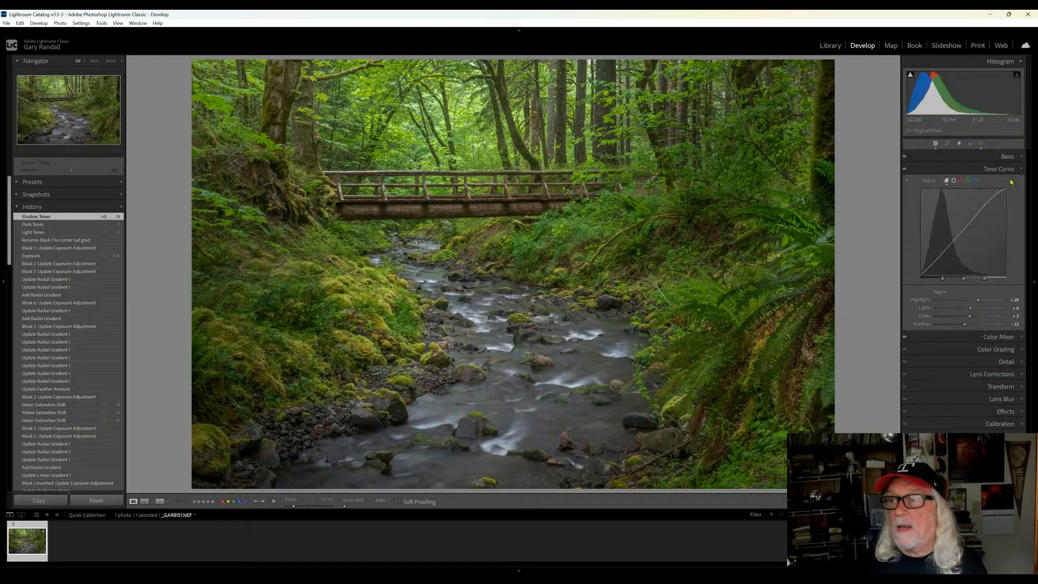
View the photo in the Print module's page layout and switch to the Library module
{"action": "left_click", "coordinate": [977, 46]}
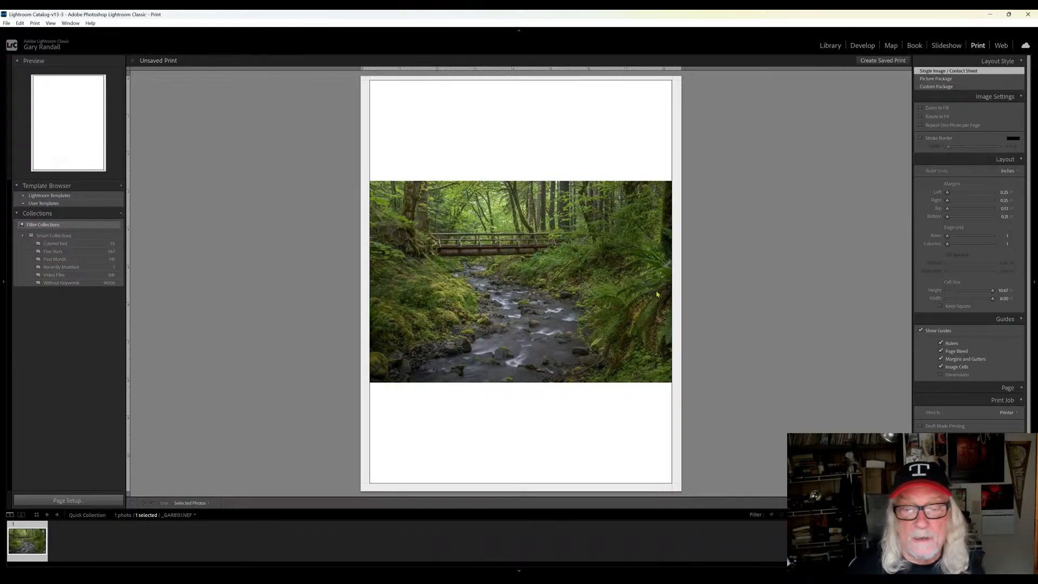
{"action": "left_click", "coordinate": [827, 46]}
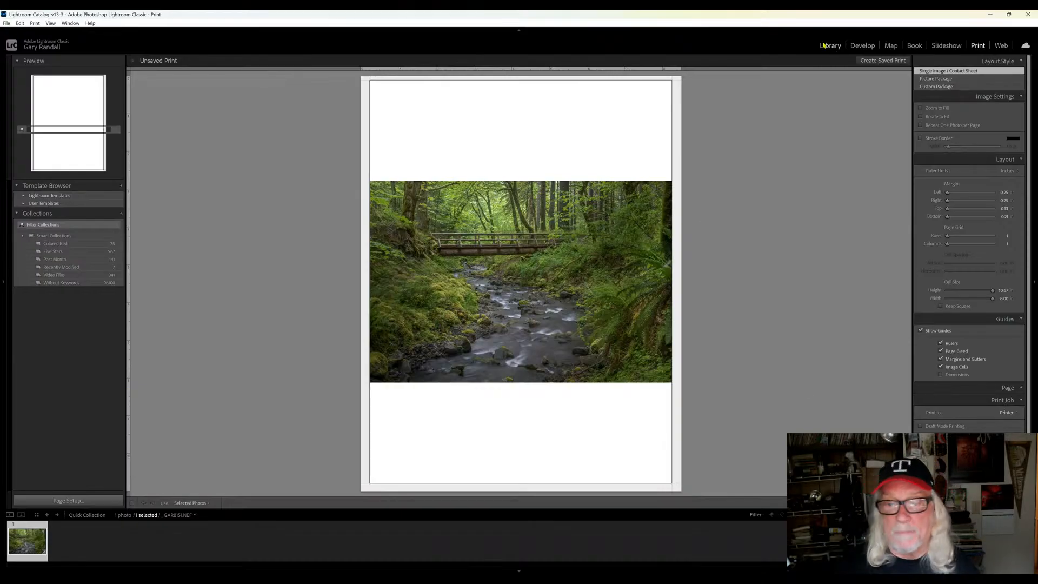